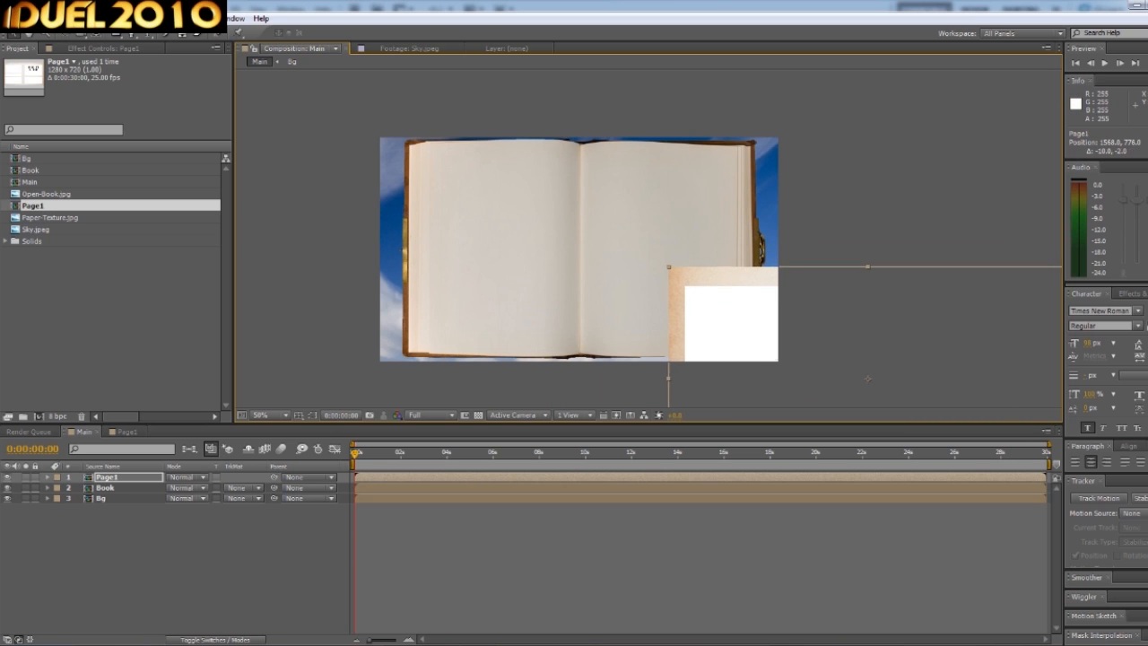
Undo the recent position changes of the Page1 layer.
{"action": "left_click_drag", "start_coordinate": [772, 328], "coordinate": [519, 234]}
{"action": "key", "text": "ctrl+z"}
{"action": "key", "text": "ctrl+z"}
{"action": "key", "text": "ctrl+z"}
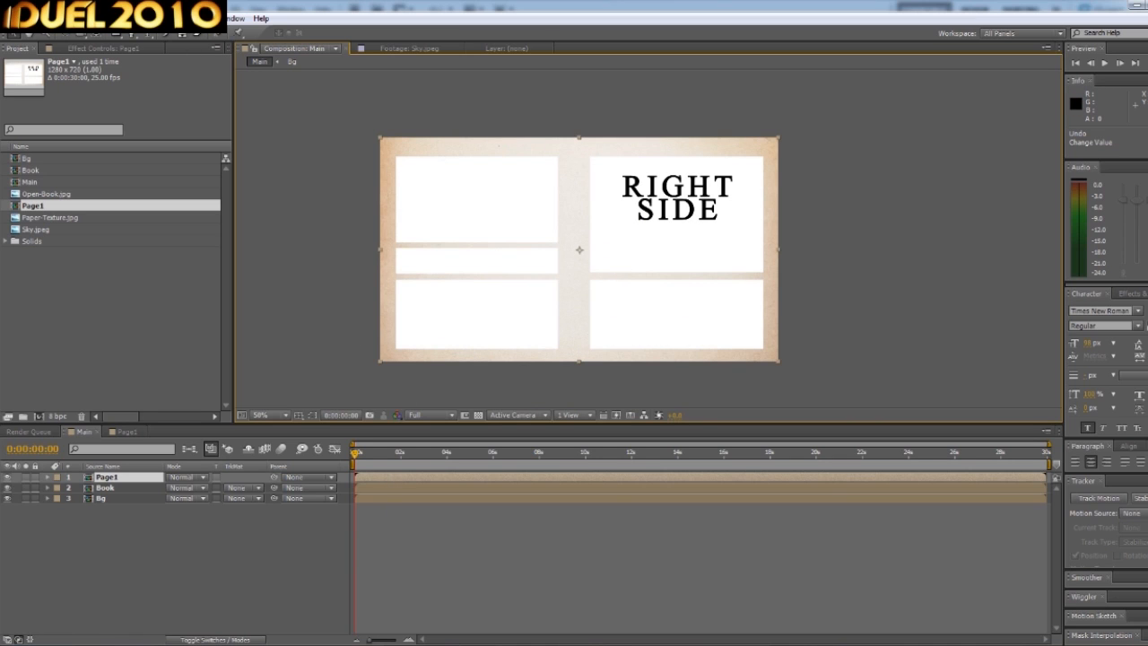
Apply the Mesh Warp effect to the Page1 layer with 1 row and 8 columns.
{"action": "left_click", "coordinate": [130, 18]}
{"action": "mouse_move", "coordinate": [166, 166]}
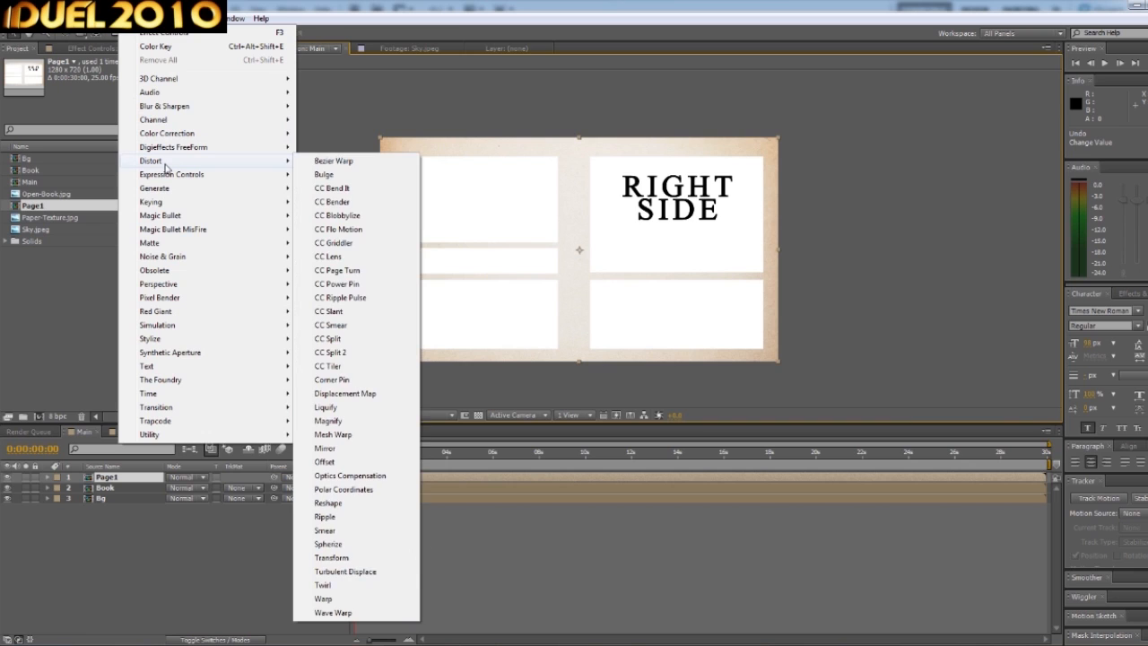
{"action": "left_click", "coordinate": [334, 434]}
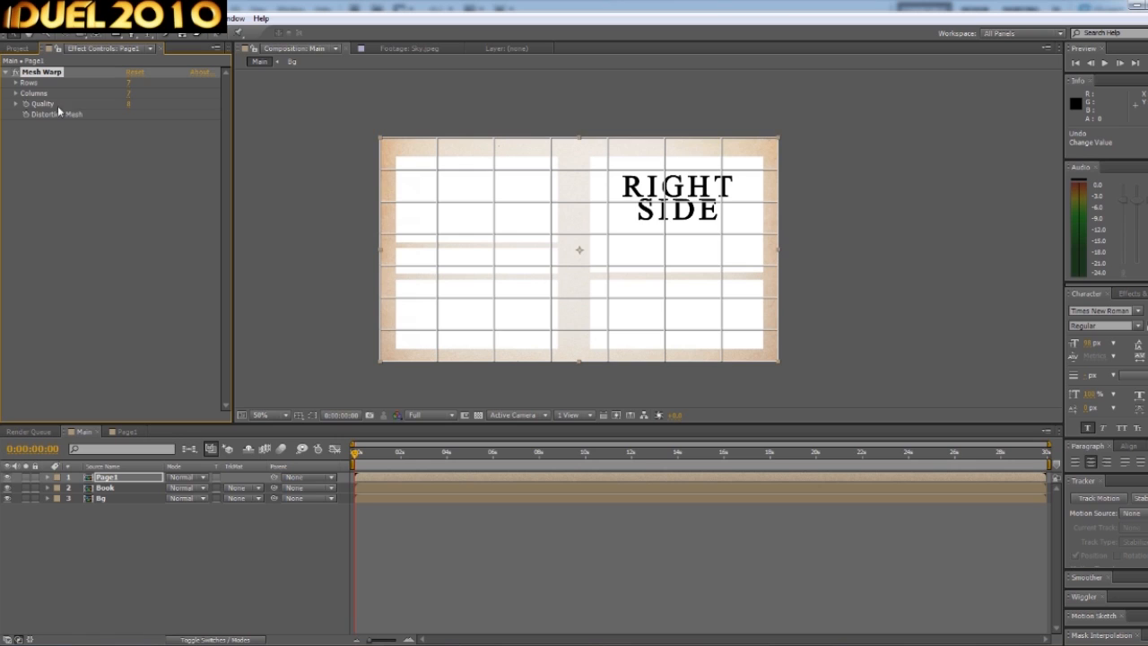
{"action": "left_click_drag", "start_coordinate": [128, 82], "coordinate": [108, 86]}
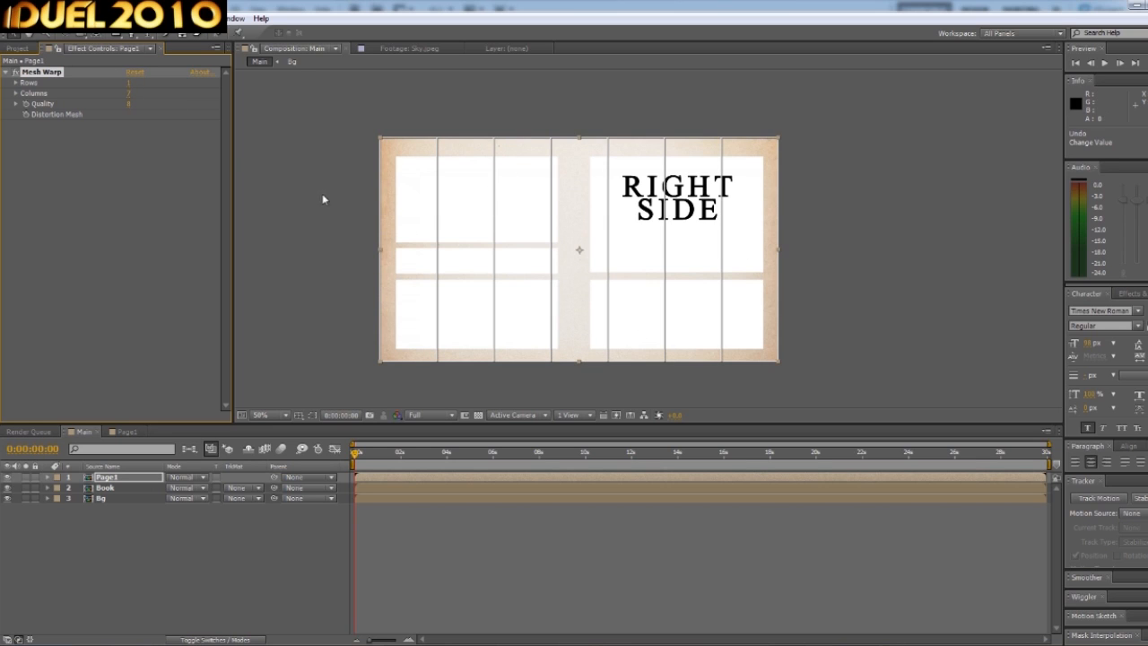
{"action": "left_click", "coordinate": [130, 93]}
{"action": "type", "text": "8"}
{"action": "key", "text": "Return"}
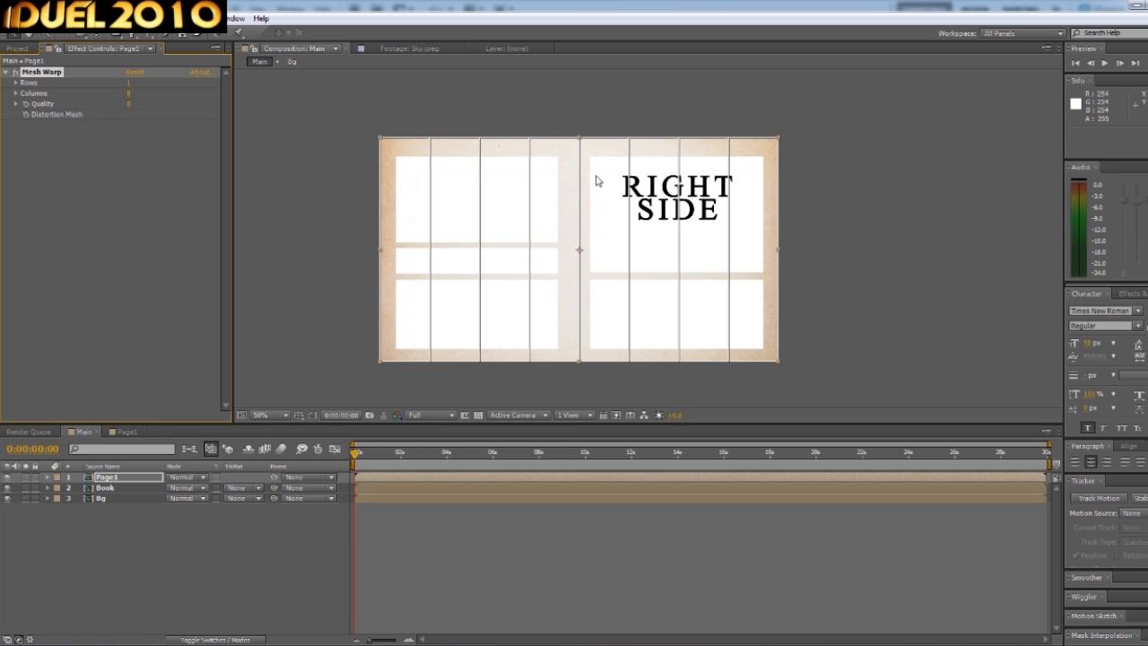
Try pulling down the upper mesh point just left of the page's centre, and undo that change.
{"action": "left_click_drag", "start_coordinate": [559, 156], "coordinate": [660, 276]}
{"action": "scroll", "coordinate": [508, 147], "scroll_direction": "up", "scroll_amount": 1}
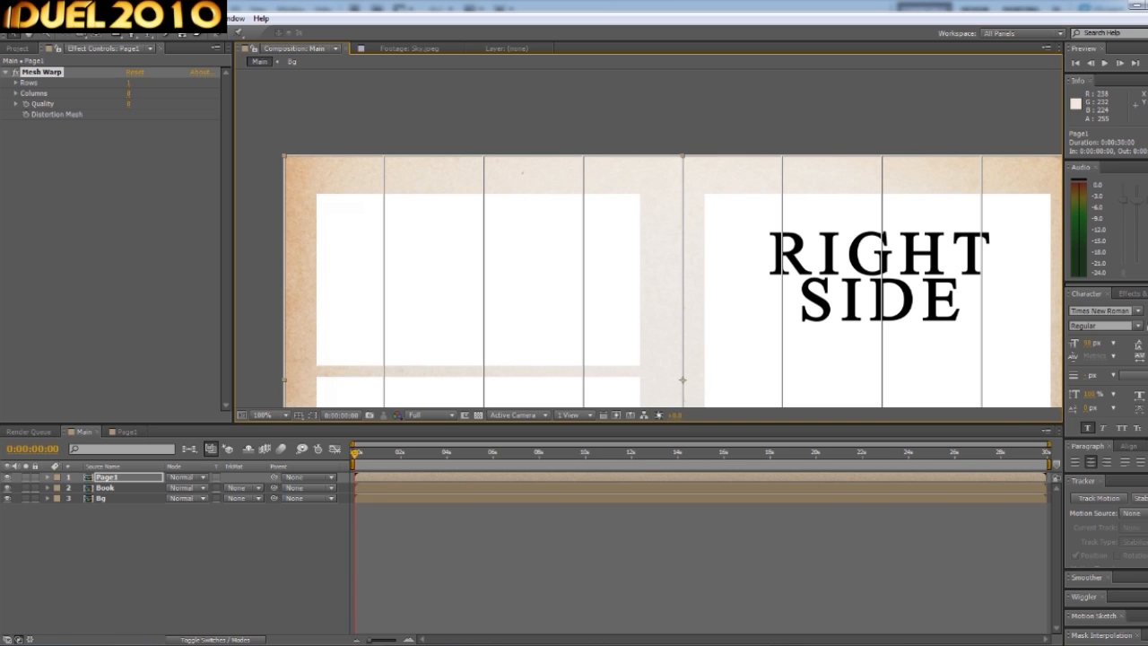
{"action": "left_click_drag", "start_coordinate": [583, 156], "coordinate": [583, 225]}
{"action": "key", "text": "ctrl+z"}
{"action": "scroll", "coordinate": [620, 243], "scroll_direction": "down", "scroll_amount": 2}
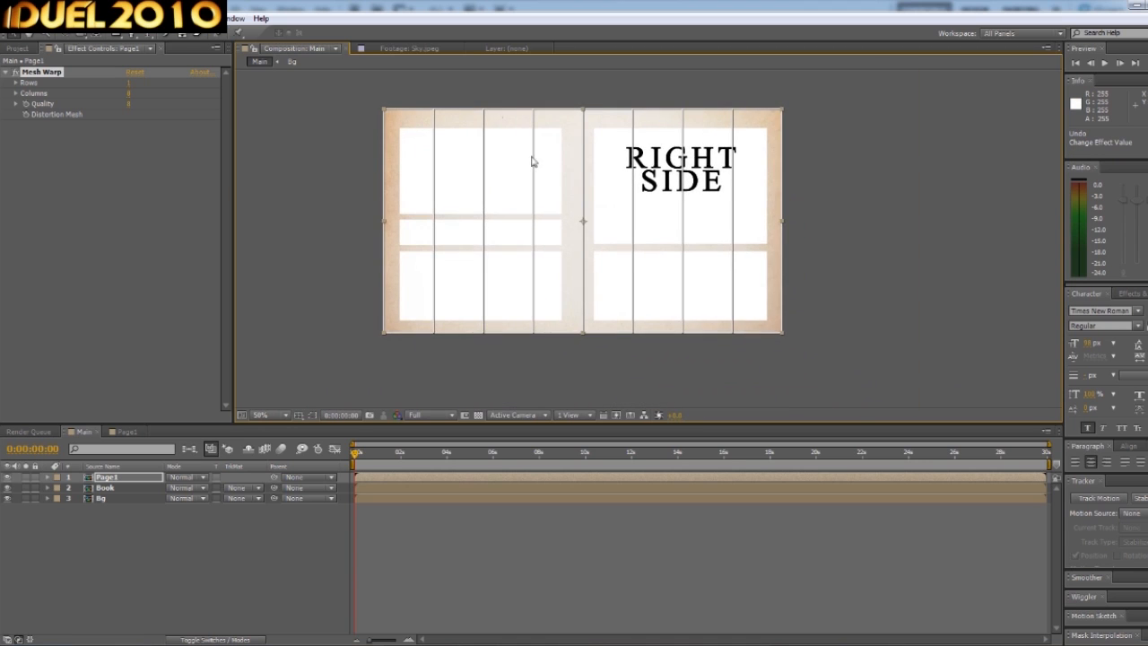
Pull the lower and upper centre mesh points slightly inward to match the book's spine.
{"action": "scroll", "coordinate": [581, 334], "scroll_direction": "up", "scroll_amount": 2}
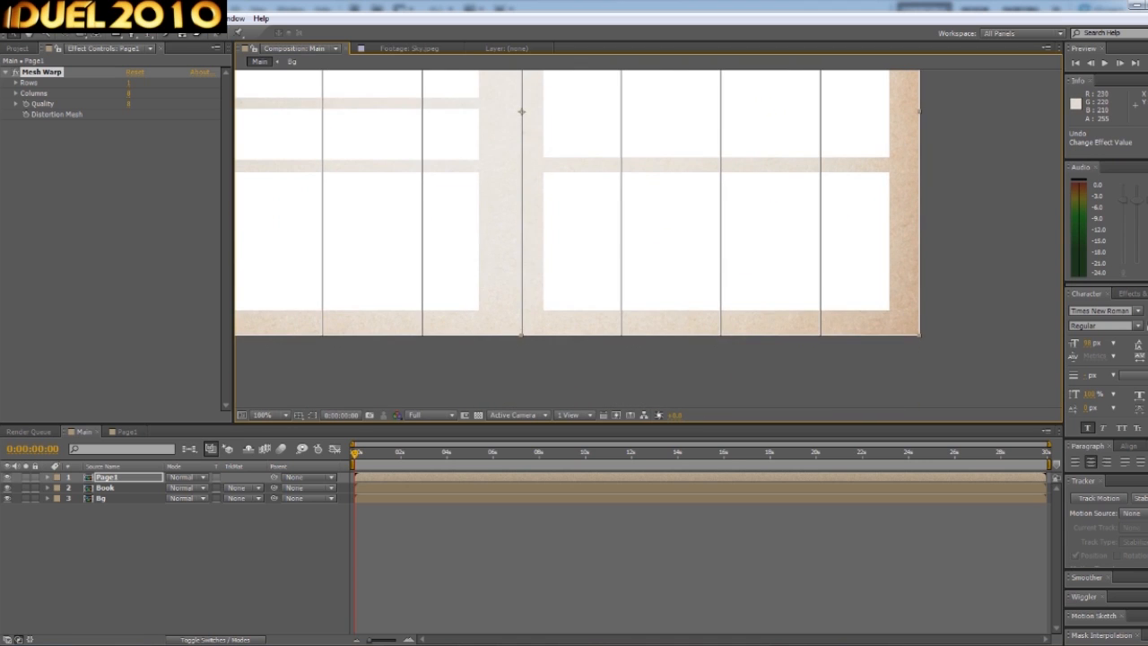
{"action": "mouse_move", "coordinate": [521, 335]}
{"action": "left_mouse_down"}
{"action": "mouse_move", "coordinate": [525, 225]}
{"action": "mouse_move", "coordinate": [524, 322]}
{"action": "left_mouse_up"}
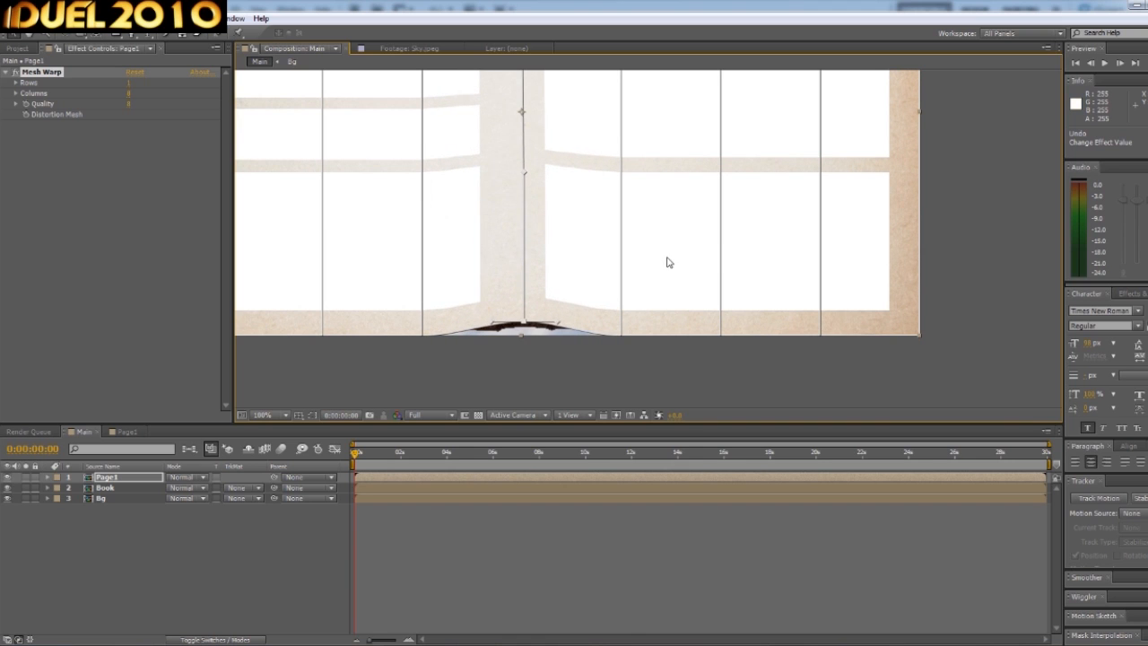
{"action": "scroll", "coordinate": [667, 261], "scroll_direction": "down", "scroll_amount": 2}
{"action": "scroll", "coordinate": [641, 159], "scroll_direction": "up", "scroll_amount": 2}
{"action": "left_click_drag", "start_coordinate": [529, 223], "coordinate": [566, 224]}
{"action": "key", "text": "ctrl+z"}
{"action": "left_click_drag", "start_coordinate": [578, 303], "coordinate": [581, 256]}
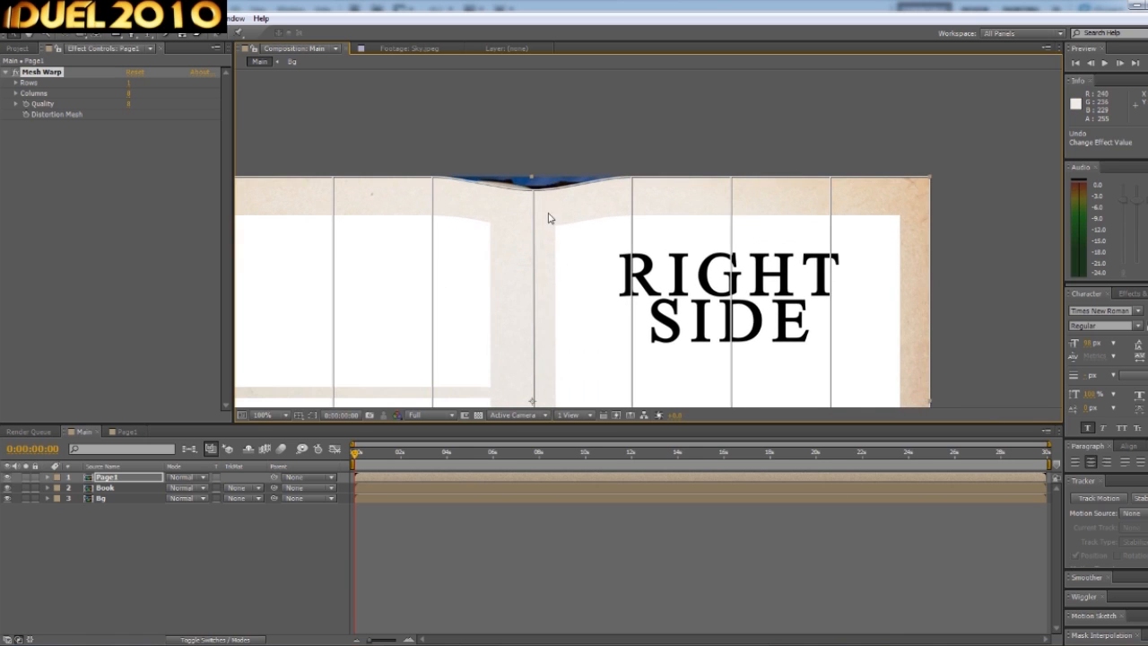
{"action": "left_click", "coordinate": [530, 190]}
{"action": "mouse_move", "coordinate": [536, 346]}
{"action": "left_mouse_down"}
{"action": "mouse_move", "coordinate": [584, 350]}
{"action": "mouse_move", "coordinate": [469, 356]}
{"action": "mouse_move", "coordinate": [589, 360]}
{"action": "mouse_move", "coordinate": [548, 359]}
{"action": "left_mouse_up"}
{"action": "key", "text": "ctrl+z"}
{"action": "left_click_drag", "start_coordinate": [603, 311], "coordinate": [717, 281]}
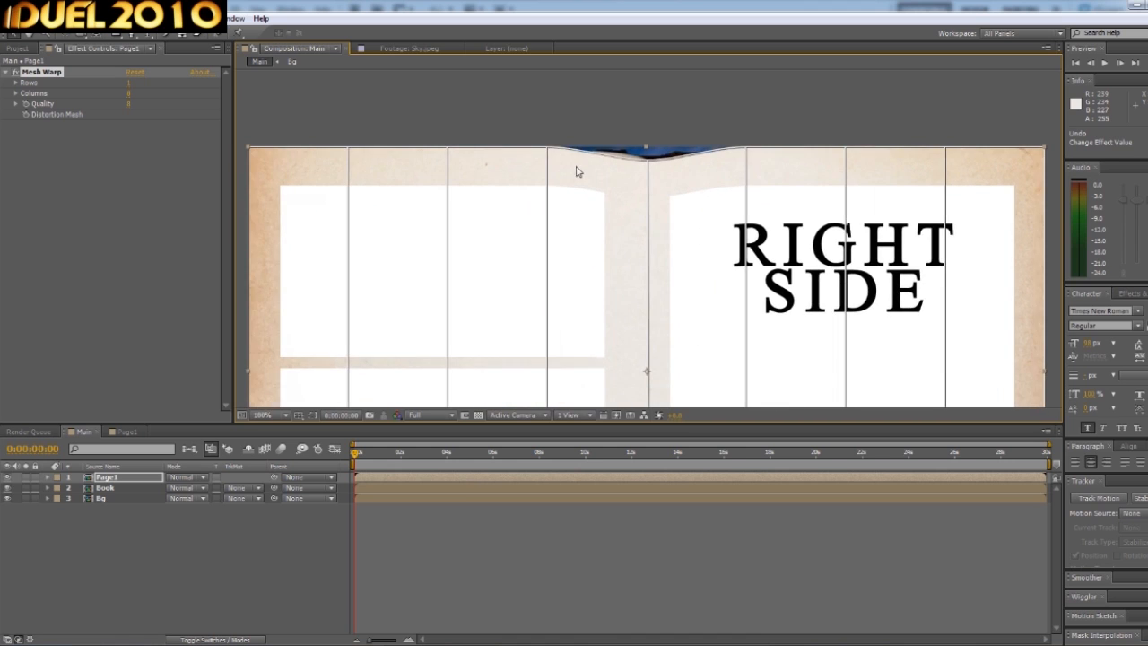
Move the upper mesh points of Page1's left half, including its corner, onto the upper edge of the book's left page.
{"action": "left_click_drag", "start_coordinate": [547, 147], "coordinate": [581, 152]}
{"action": "left_click_drag", "start_coordinate": [448, 152], "coordinate": [480, 152]}
{"action": "left_click_drag", "start_coordinate": [352, 155], "coordinate": [424, 157]}
{"action": "left_click_drag", "start_coordinate": [248, 147], "coordinate": [595, 269]}
{"action": "scroll", "coordinate": [363, 172], "scroll_direction": "up", "scroll_amount": 1}
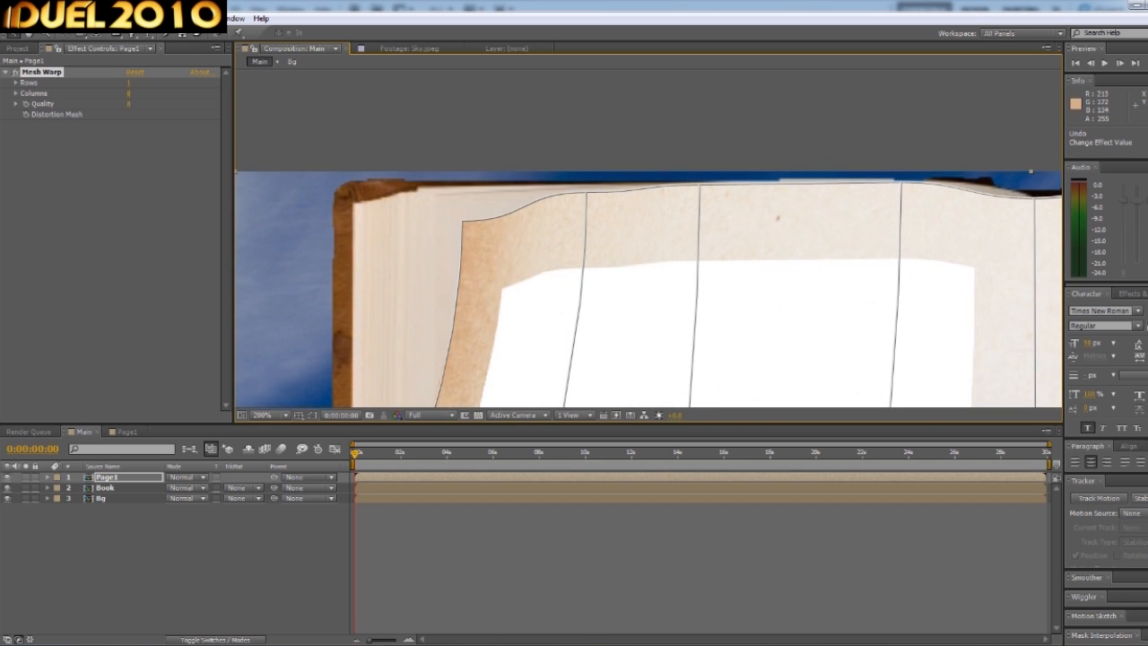
{"action": "left_click_drag", "start_coordinate": [463, 221], "coordinate": [436, 193]}
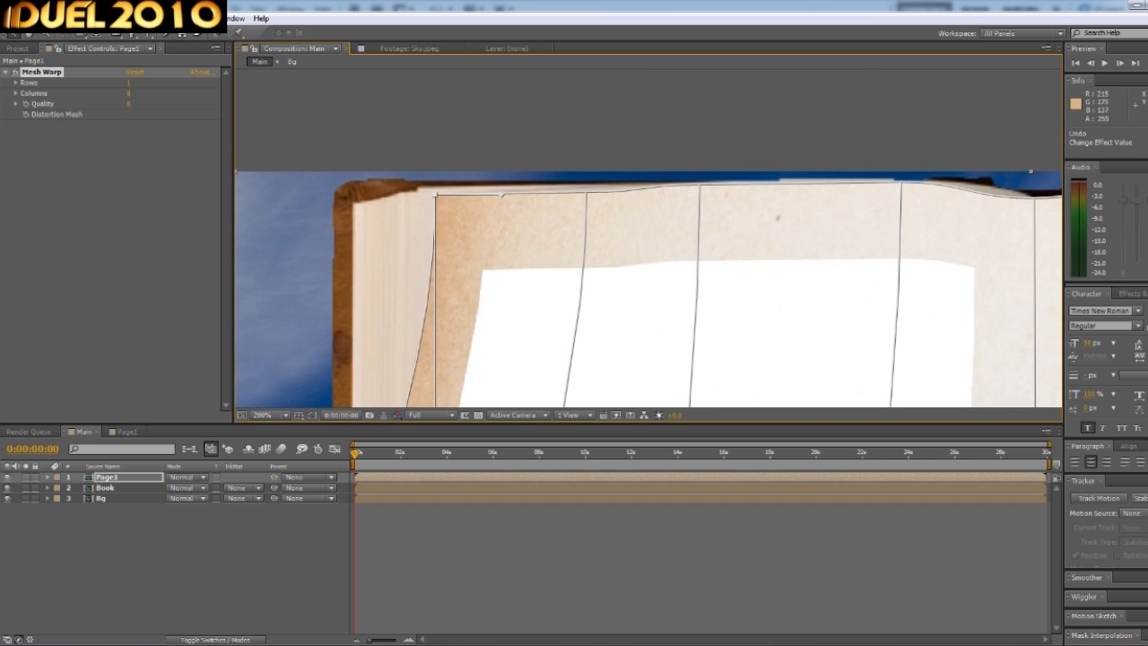
Move the lower mesh points of Page1's left half, including its corner, onto the lower edge of the book's left page.
{"action": "scroll", "coordinate": [518, 295], "scroll_direction": "down", "scroll_amount": 5}
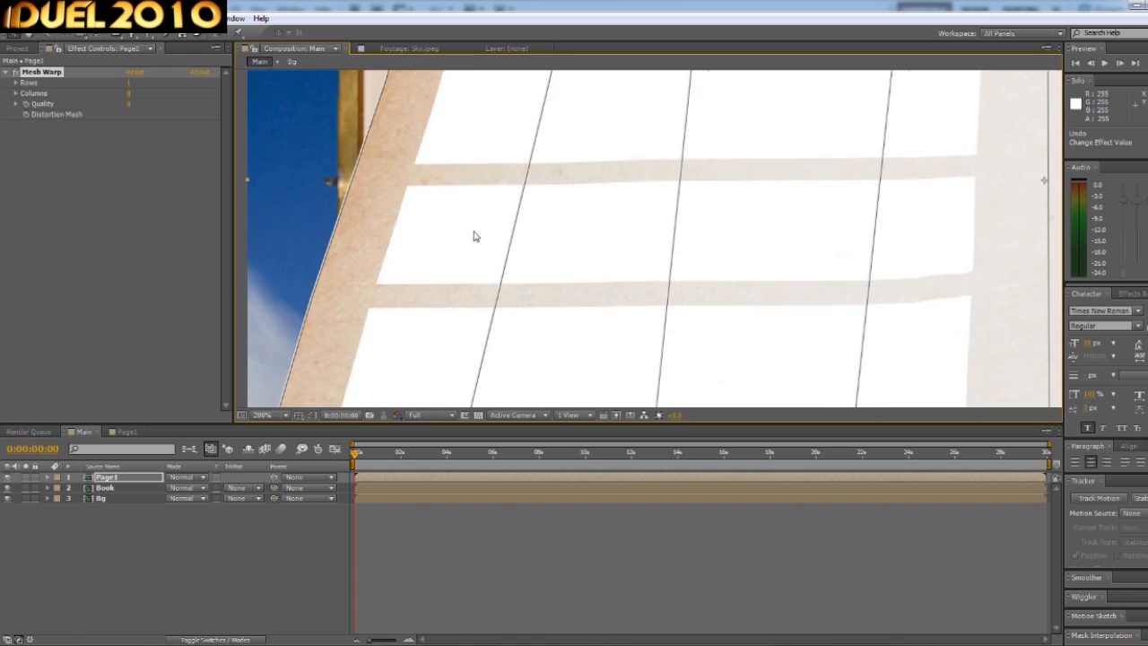
{"action": "scroll", "coordinate": [475, 235], "scroll_direction": "down", "scroll_amount": 10}
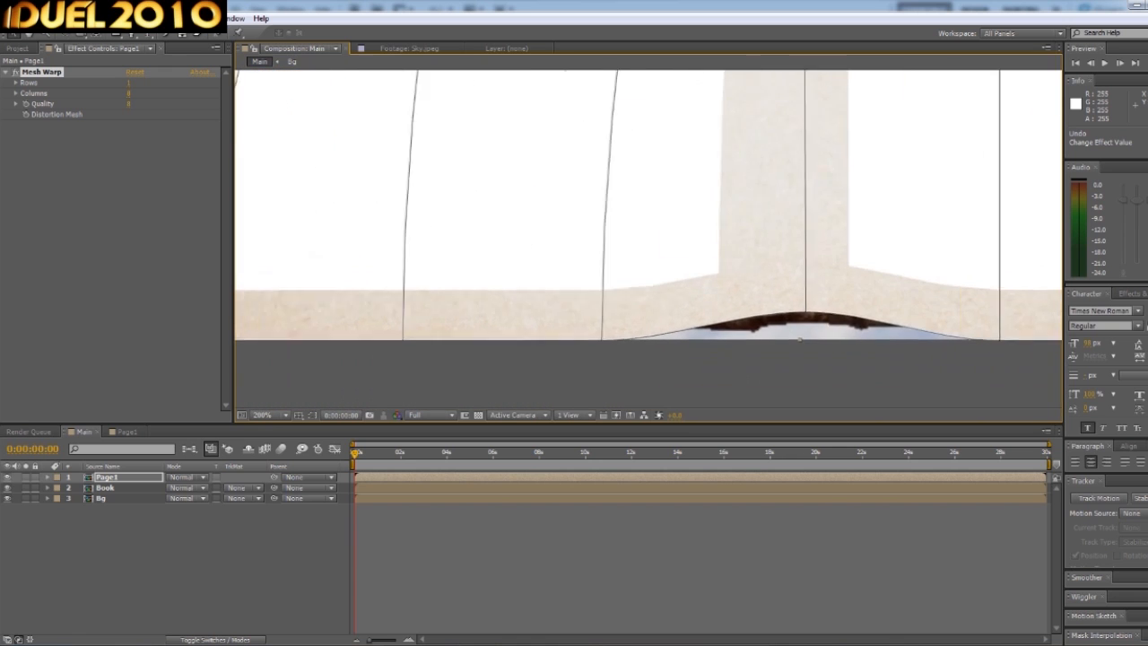
{"action": "scroll", "coordinate": [528, 364], "scroll_direction": "right", "scroll_amount": 3}
{"action": "left_click_drag", "start_coordinate": [522, 339], "coordinate": [599, 319]}
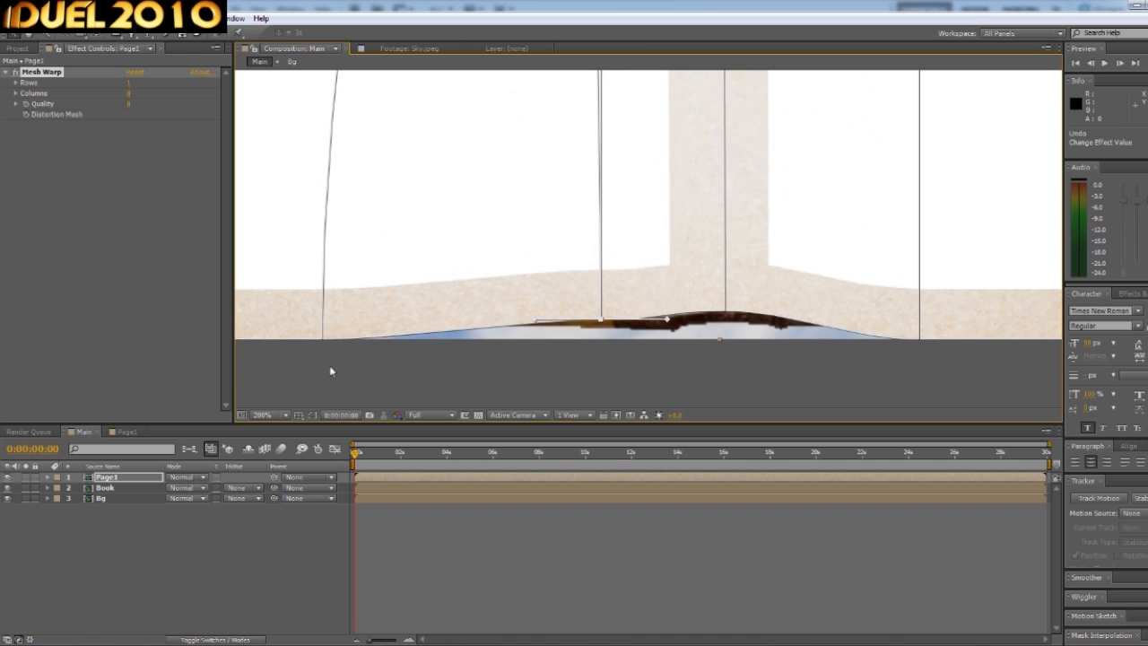
{"action": "left_click_drag", "start_coordinate": [323, 339], "coordinate": [435, 320]}
{"action": "scroll", "coordinate": [476, 245], "scroll_direction": "down", "scroll_amount": 1}
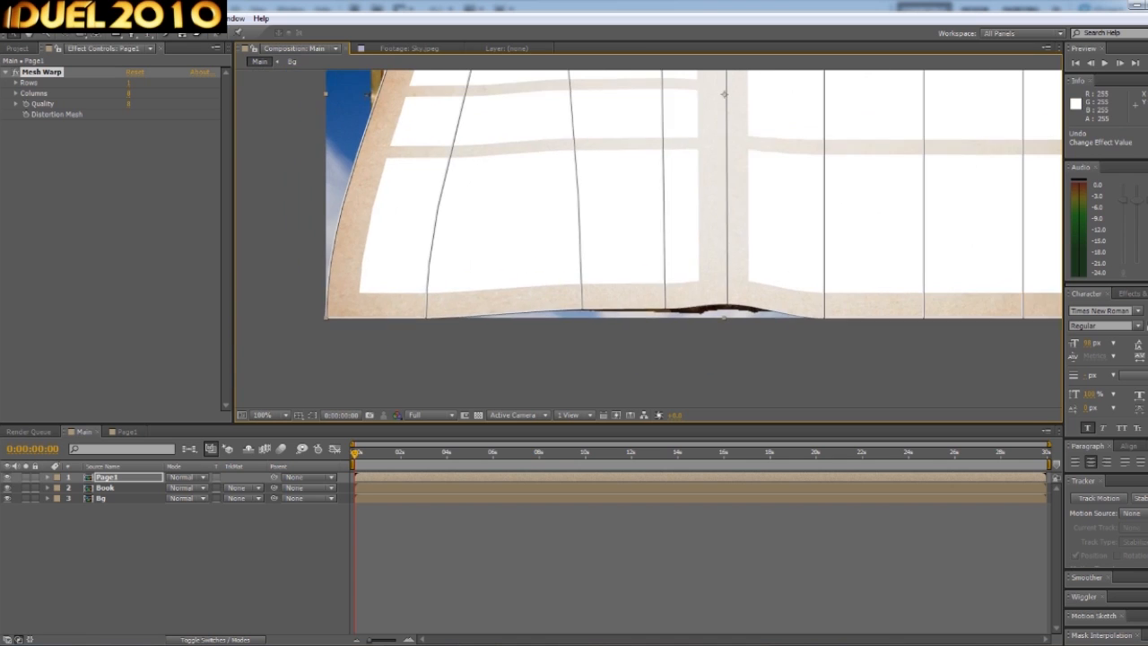
{"action": "left_click", "coordinate": [430, 327]}
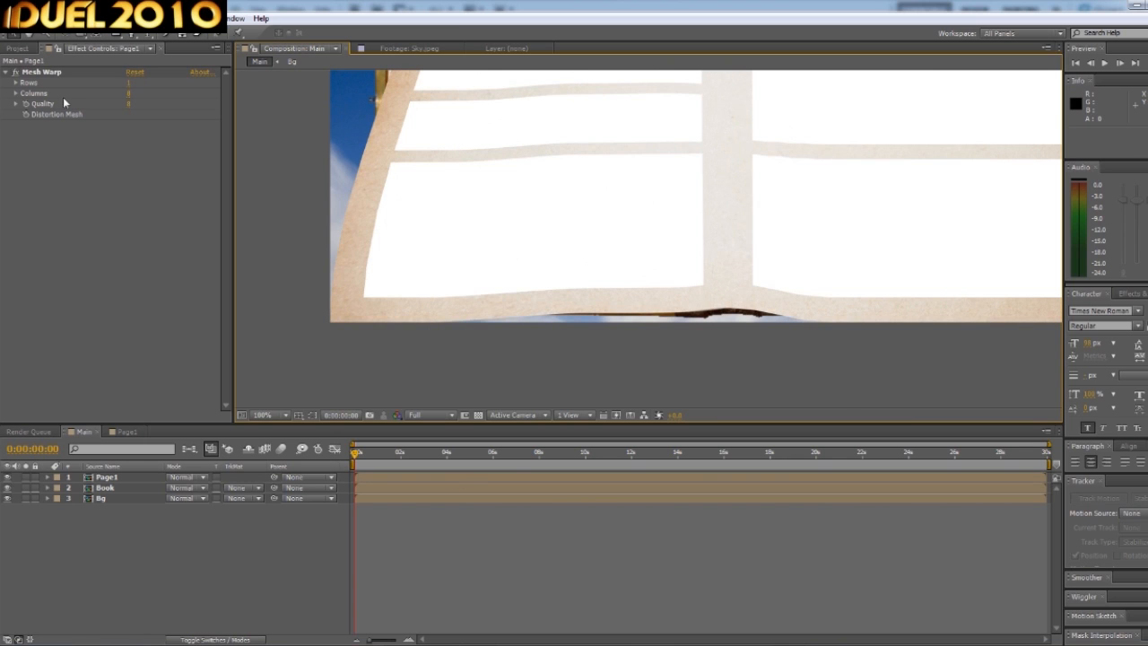
{"action": "left_click", "coordinate": [41, 72]}
{"action": "left_click_drag", "start_coordinate": [431, 322], "coordinate": [512, 308]}
{"action": "left_click_drag", "start_coordinate": [330, 320], "coordinate": [429, 305]}
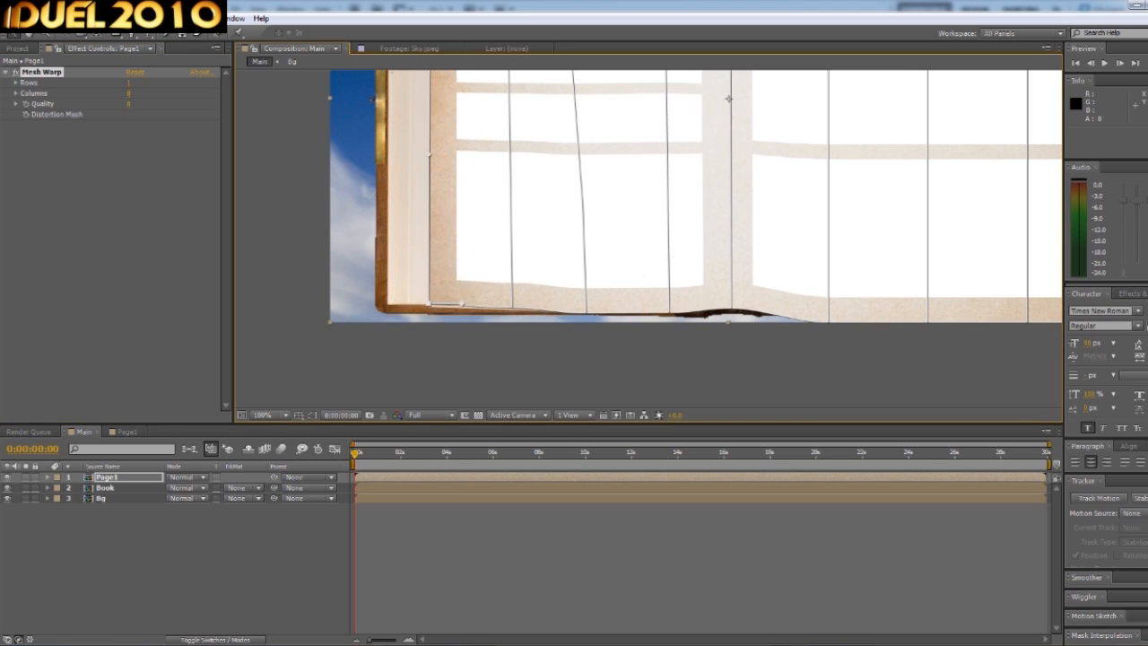
Fine-tune the left half's lower mesh points and curve up to the spine so they follow the book page's lower edge.
{"action": "scroll", "coordinate": [428, 304], "scroll_direction": "up", "scroll_amount": 2}
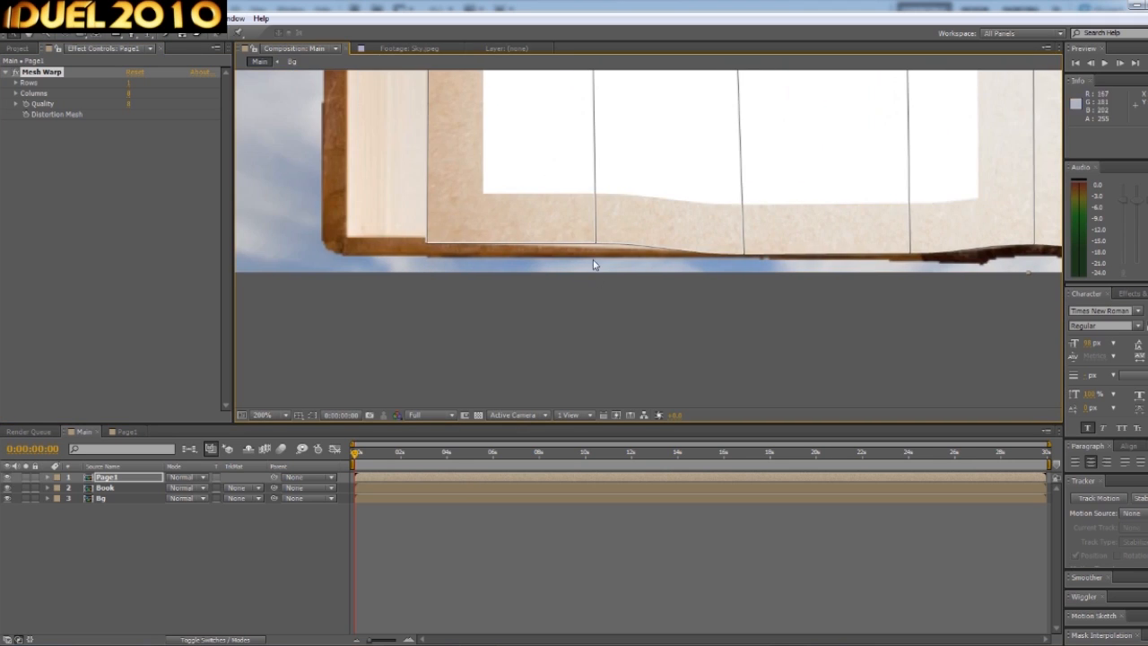
{"action": "left_click_drag", "start_coordinate": [595, 243], "coordinate": [592, 245]}
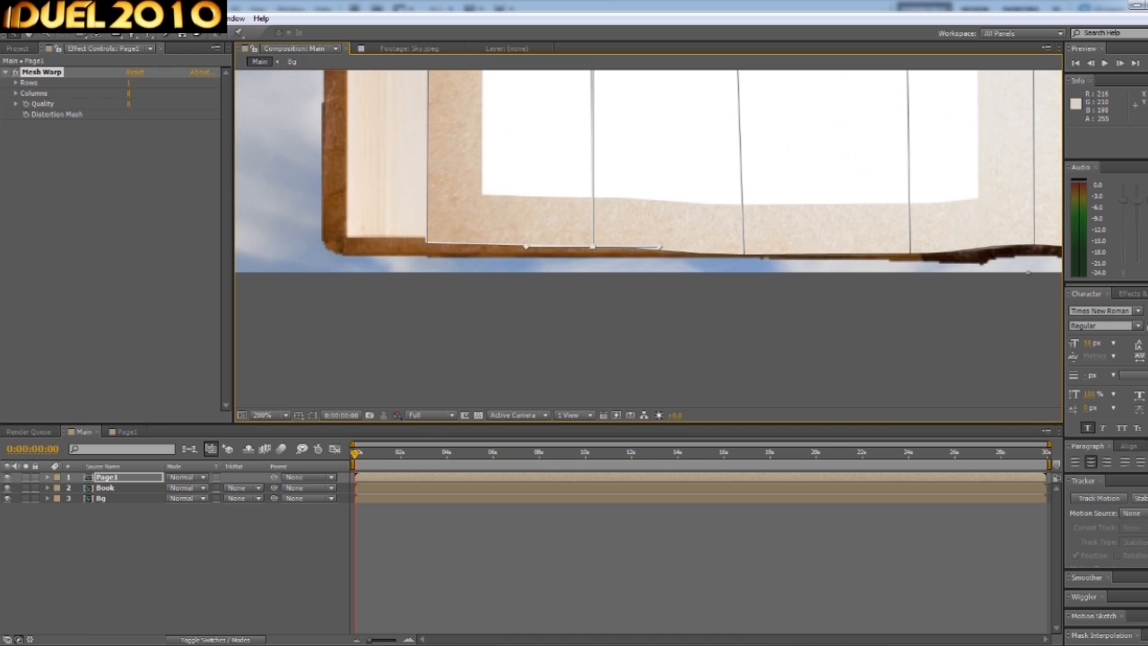
{"action": "left_click_drag", "start_coordinate": [744, 249], "coordinate": [755, 252]}
{"action": "left_click_drag", "start_coordinate": [899, 307], "coordinate": [602, 305]}
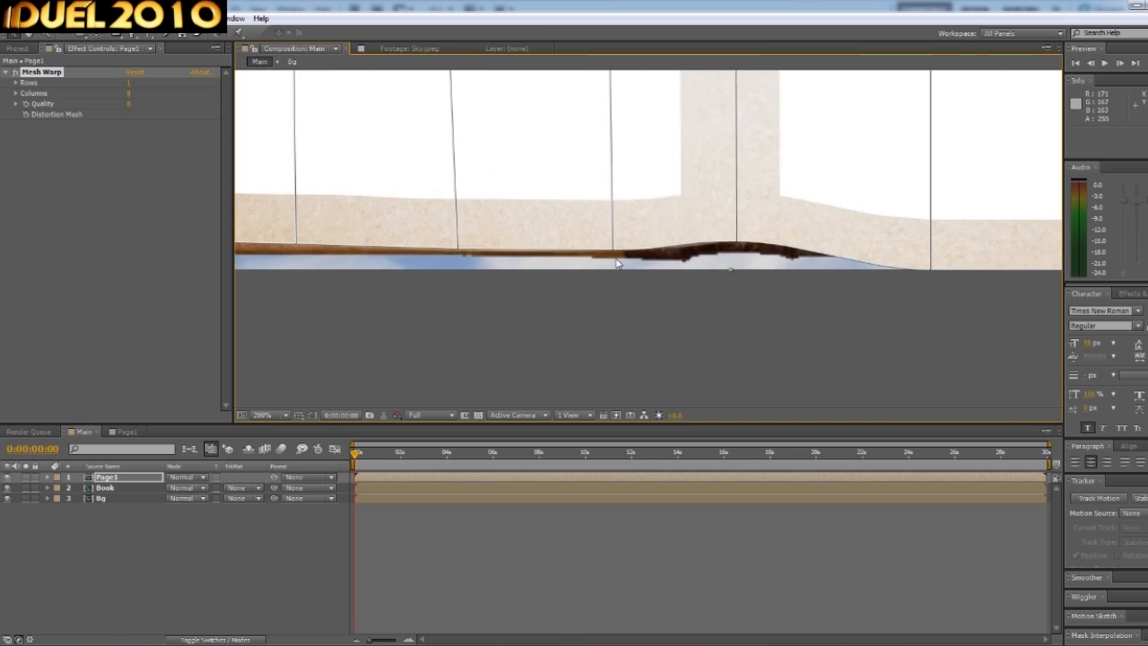
{"action": "left_click_drag", "start_coordinate": [613, 250], "coordinate": [690, 246]}
{"action": "left_click", "coordinate": [736, 242]}
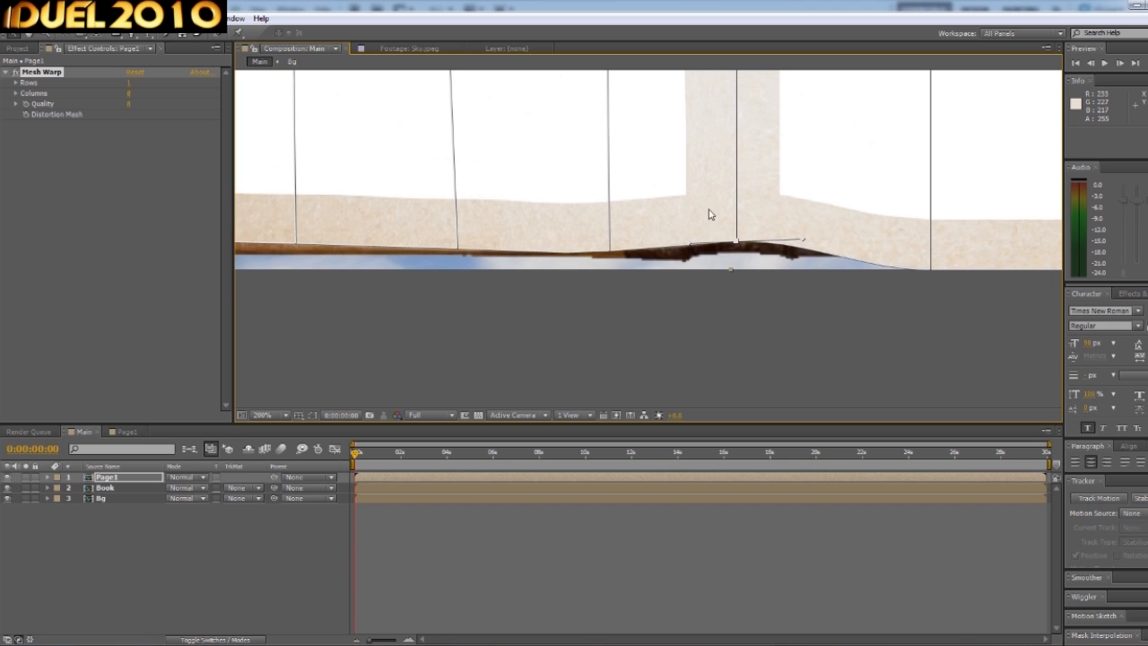
Adjust the upper centre mesh point's curve handle to follow the left page's edge beside the spine.
{"action": "scroll", "coordinate": [710, 213], "scroll_direction": "up", "scroll_amount": 10}
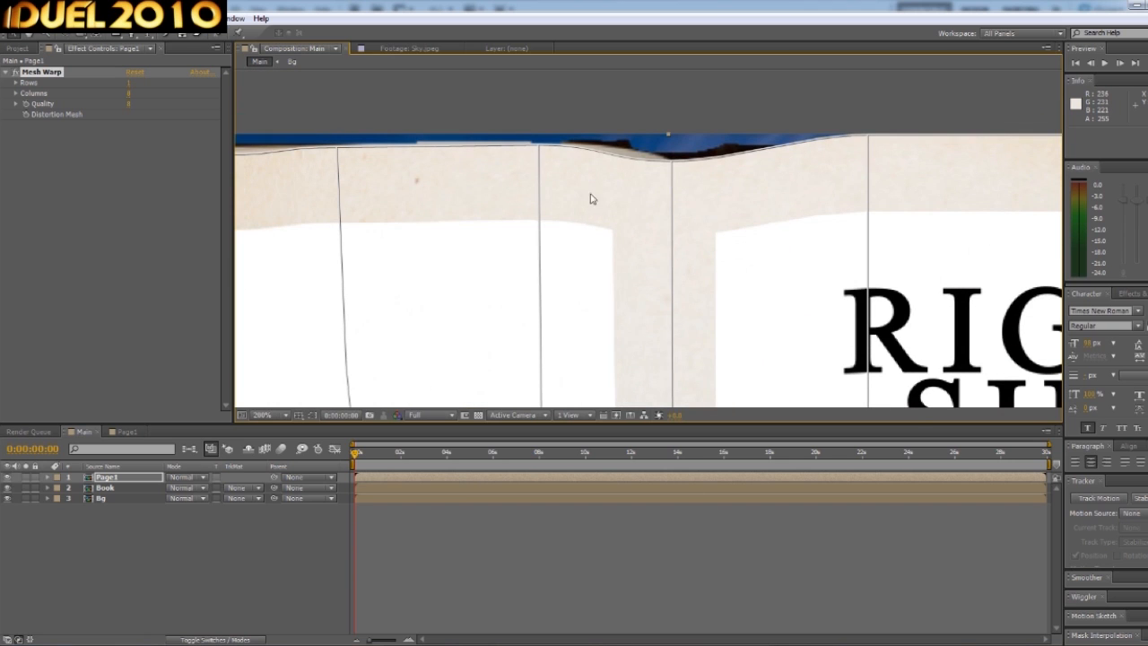
{"action": "left_click", "coordinate": [670, 161]}
{"action": "left_click_drag", "start_coordinate": [607, 163], "coordinate": [631, 148]}
{"action": "left_click_drag", "start_coordinate": [406, 202], "coordinate": [599, 226]}
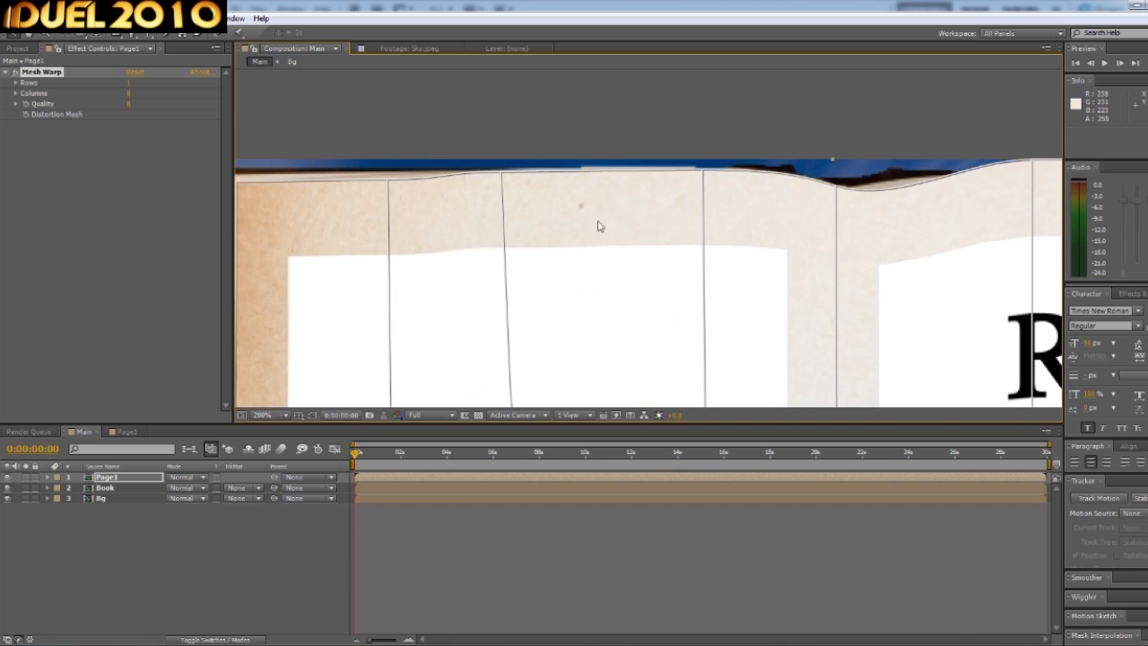
Shift the left half's middle upper mesh point rightward and refine the upper points and corner along the book page's edge.
{"action": "scroll", "coordinate": [607, 281], "scroll_direction": "down", "scroll_amount": 4}
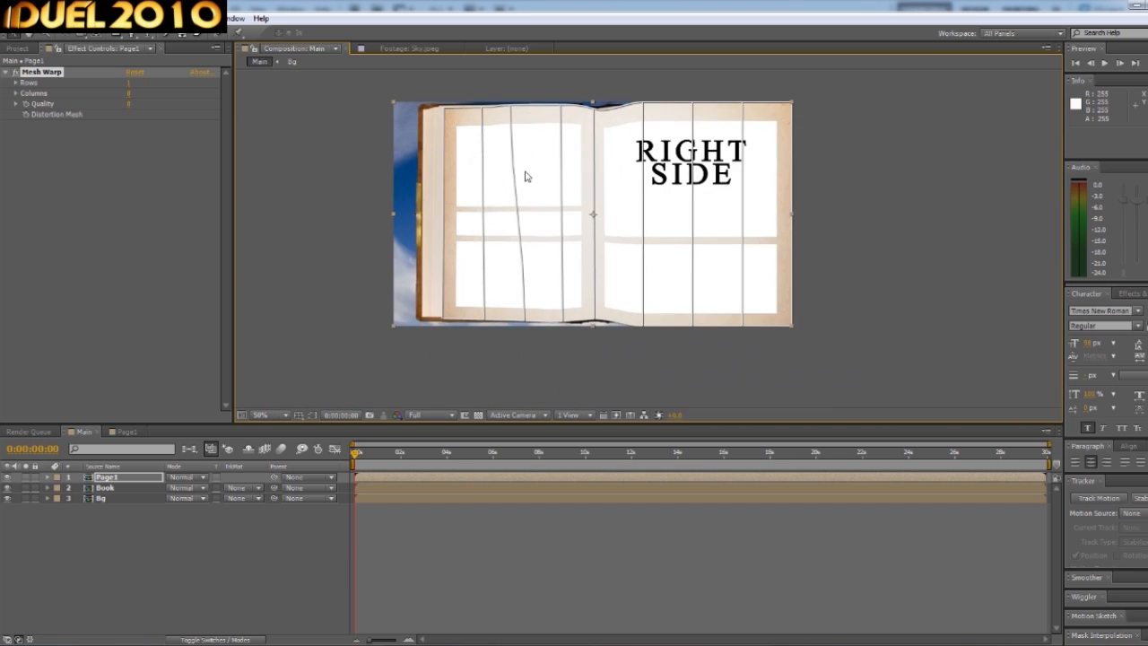
{"action": "left_click_drag", "start_coordinate": [532, 156], "coordinate": [549, 155]}
{"action": "scroll", "coordinate": [500, 229], "scroll_direction": "up", "scroll_amount": 4}
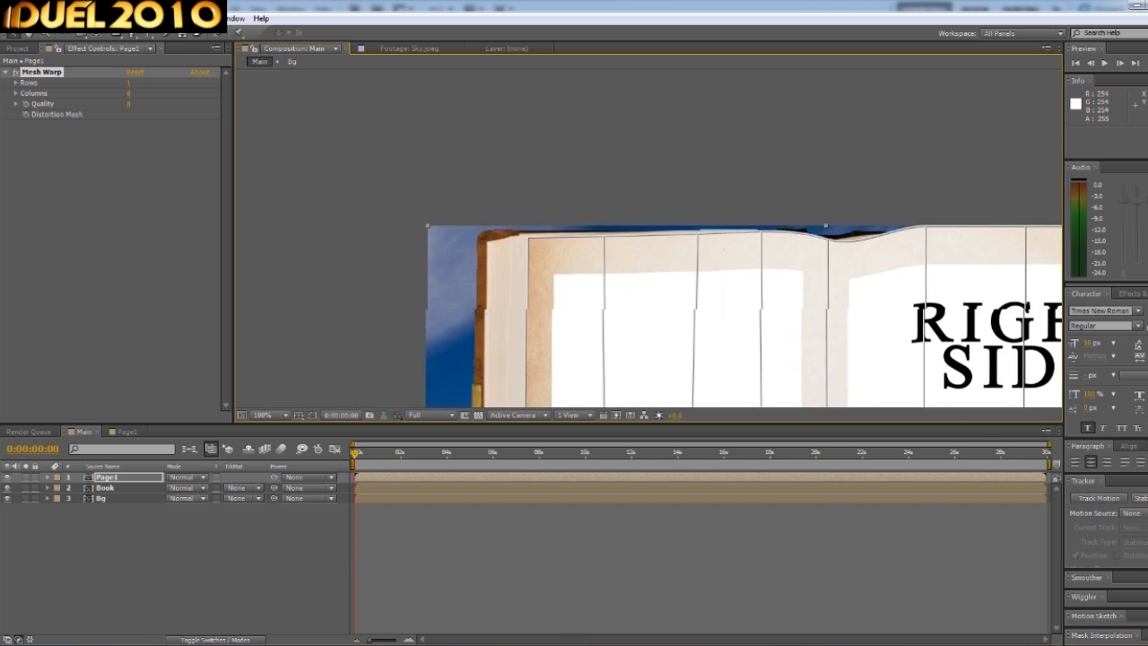
{"action": "left_click_drag", "start_coordinate": [560, 235], "coordinate": [558, 229]}
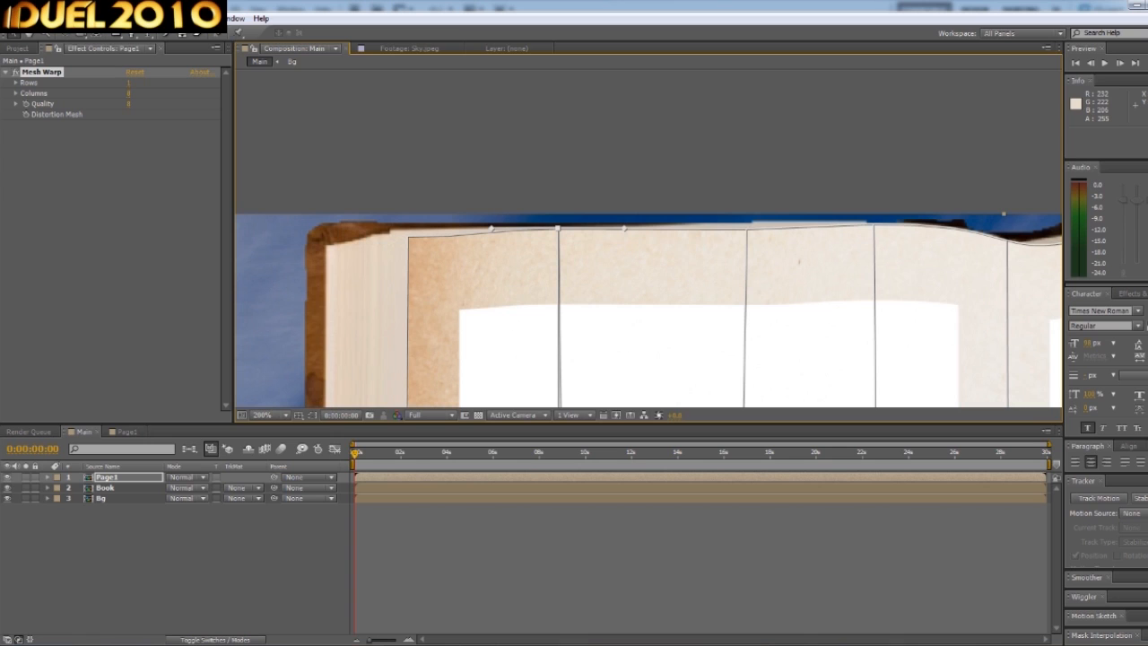
{"action": "left_click_drag", "start_coordinate": [747, 229], "coordinate": [745, 221]}
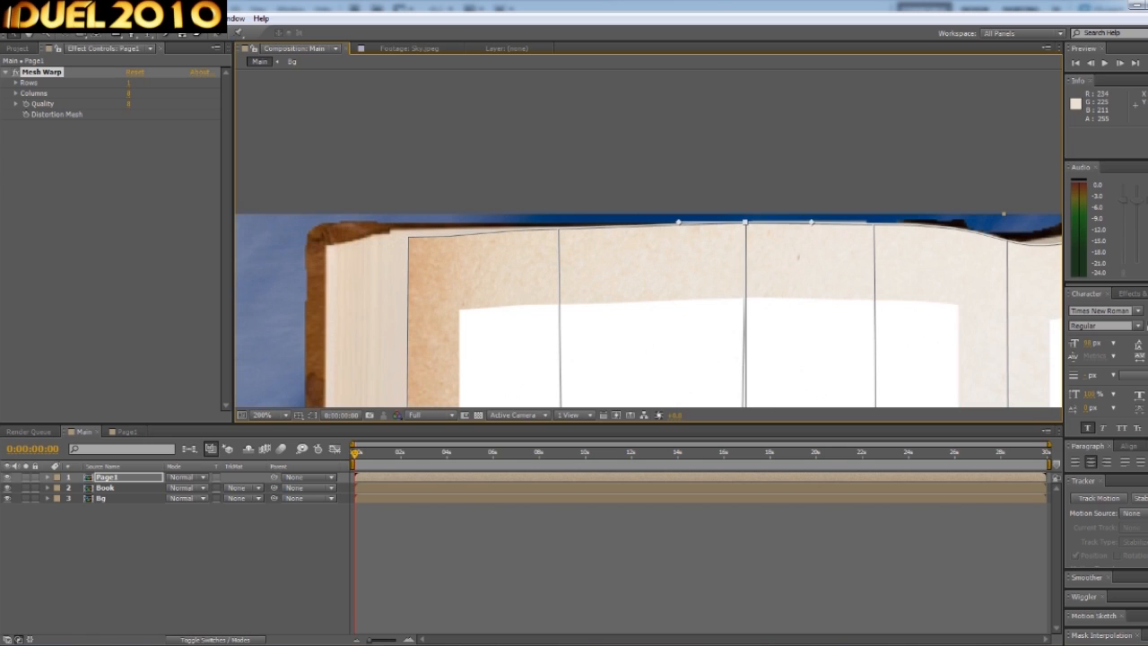
{"action": "mouse_move", "coordinate": [405, 237]}
{"action": "left_mouse_down"}
{"action": "mouse_move", "coordinate": [461, 257]}
{"action": "mouse_move", "coordinate": [408, 233]}
{"action": "left_mouse_up"}
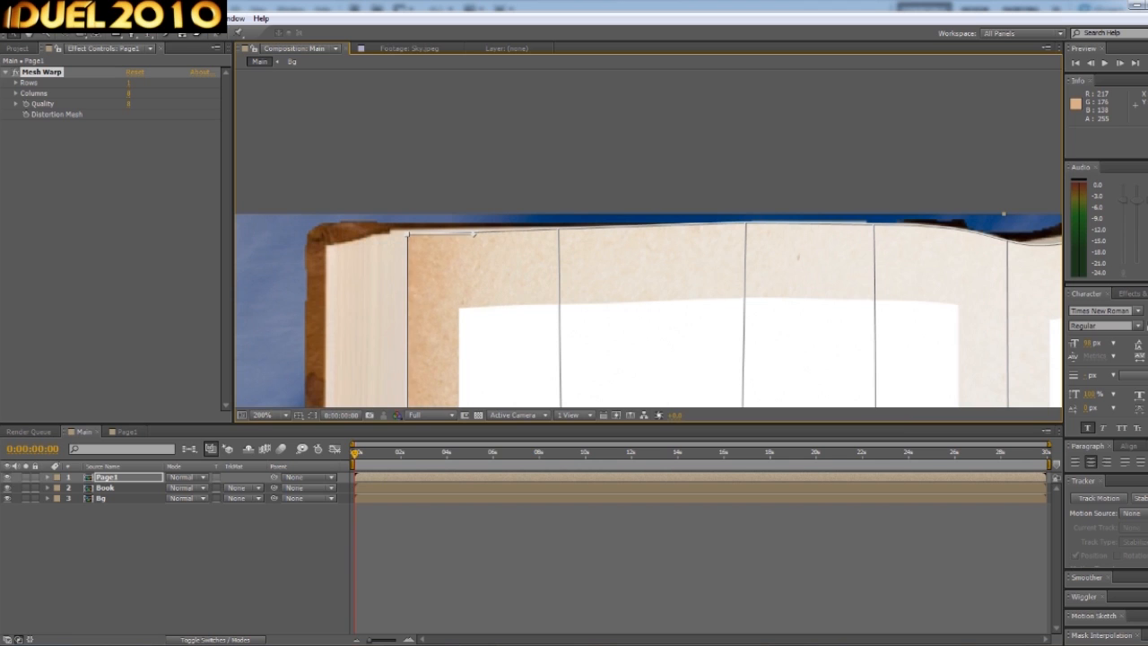
Adjust the left half's mesh column points so the vertical mesh lines run straighter across the page.
{"action": "scroll", "coordinate": [639, 313], "scroll_direction": "down", "scroll_amount": 3}
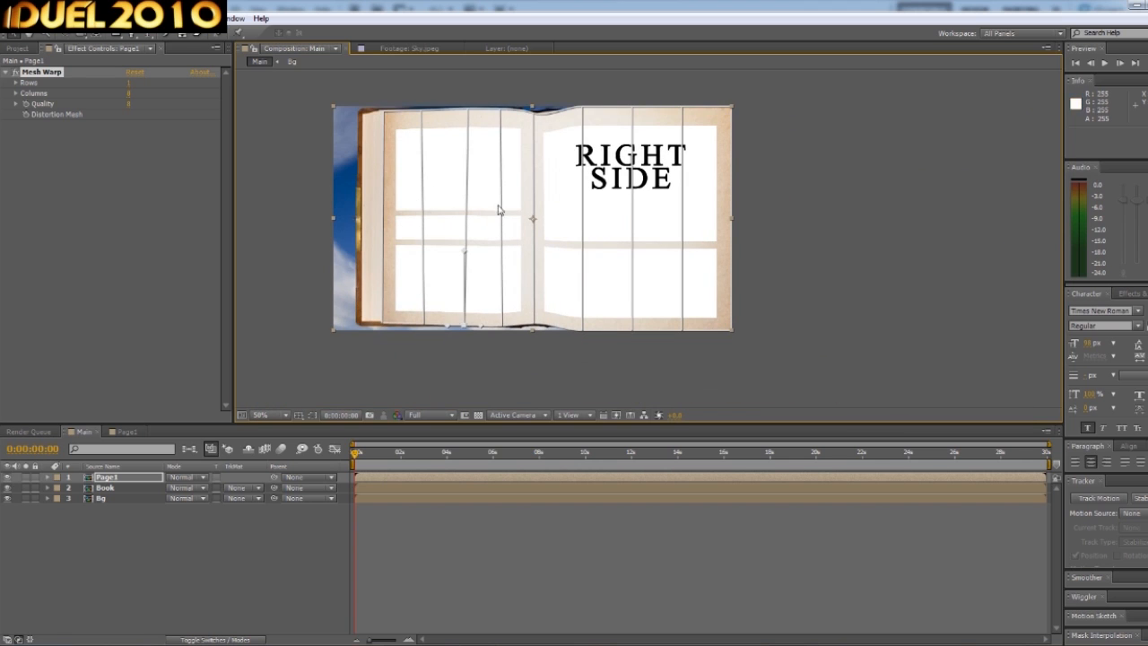
{"action": "left_click", "coordinate": [424, 111]}
{"action": "left_click_drag", "start_coordinate": [420, 109], "coordinate": [464, 109]}
{"action": "left_click", "coordinate": [471, 113]}
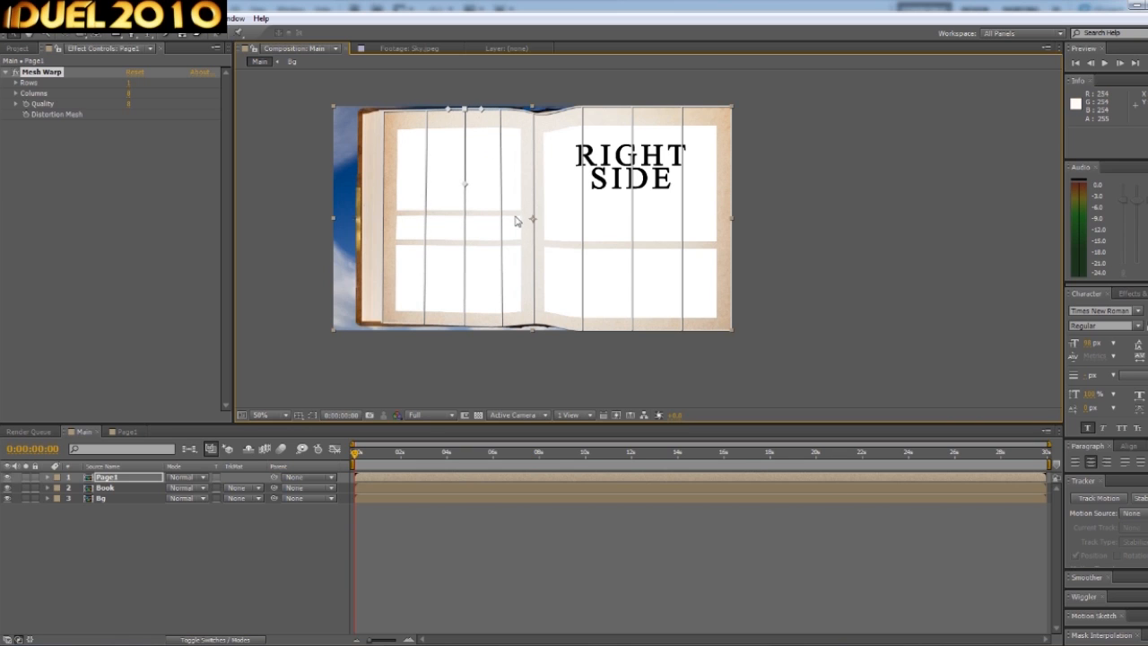
{"action": "left_click", "coordinate": [500, 111]}
{"action": "left_click_drag", "start_coordinate": [499, 109], "coordinate": [503, 110]}
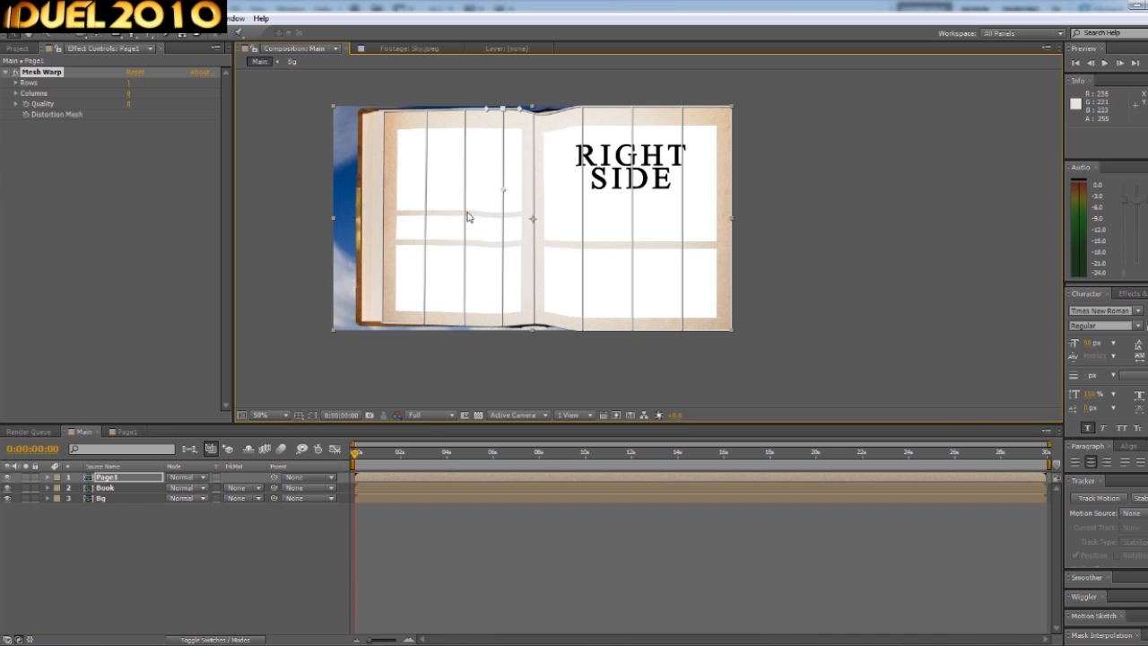
{"action": "left_click", "coordinate": [464, 110]}
Reshape the upper centre mesh point's right-hand curve handle to follow the right page's upper edge beside the spine.
{"action": "scroll", "coordinate": [630, 157], "scroll_direction": "up", "scroll_amount": 3}
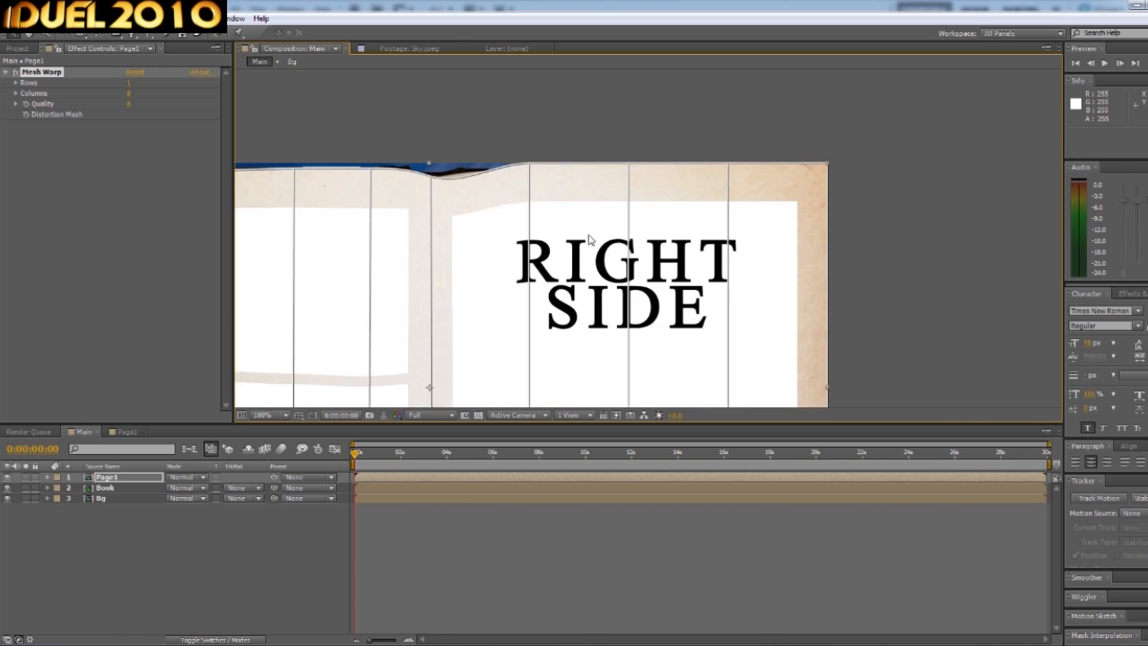
{"action": "left_click", "coordinate": [474, 216]}
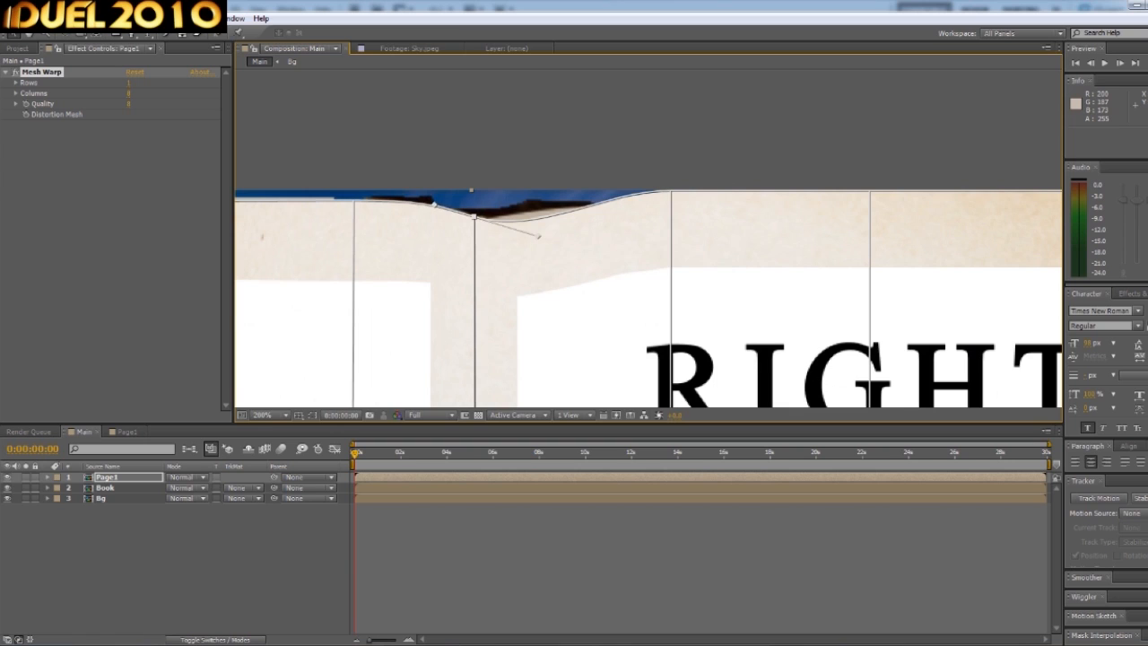
{"action": "left_click_drag", "start_coordinate": [539, 232], "coordinate": [540, 216]}
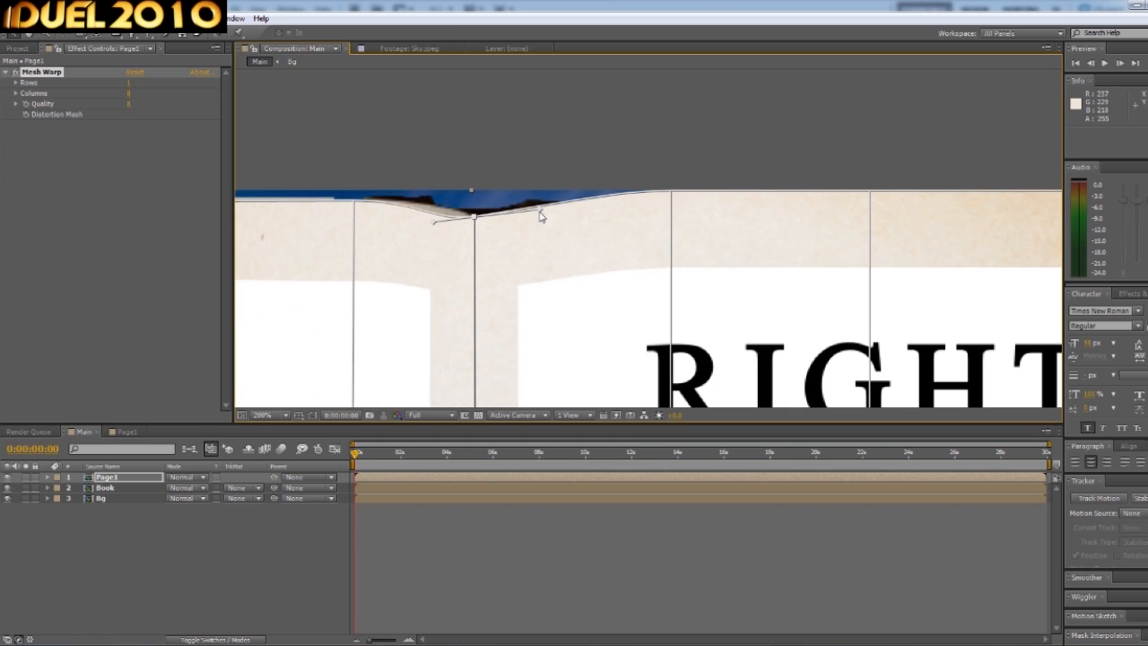
{"action": "left_click_drag", "start_coordinate": [540, 215], "coordinate": [536, 237]}
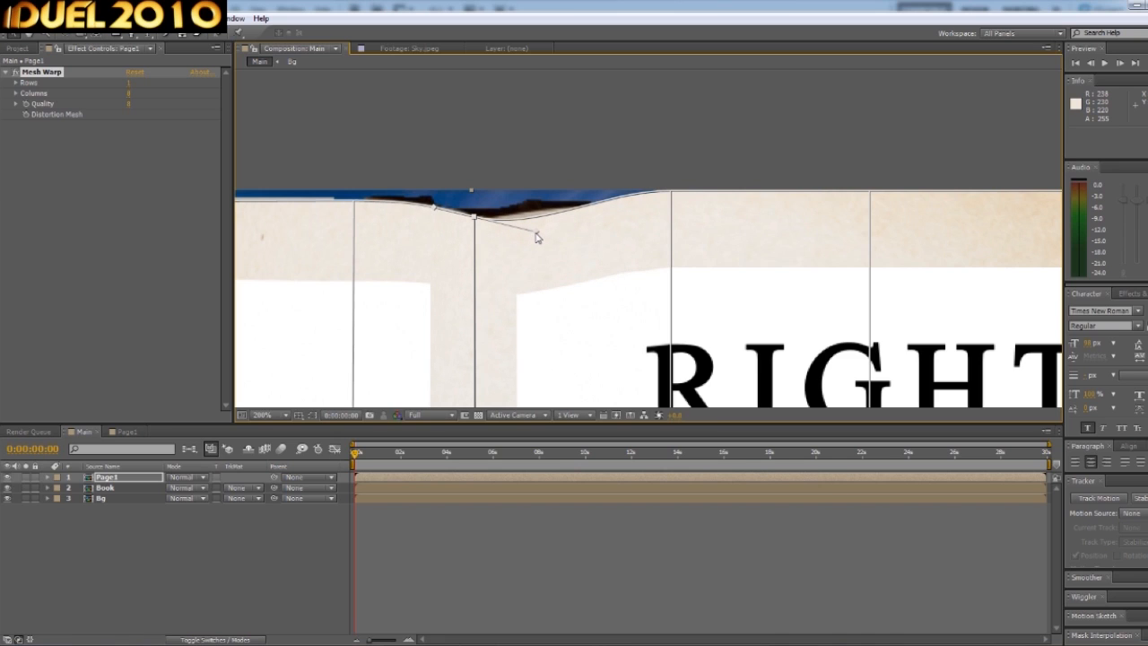
{"action": "left_click_drag", "start_coordinate": [537, 236], "coordinate": [582, 215]}
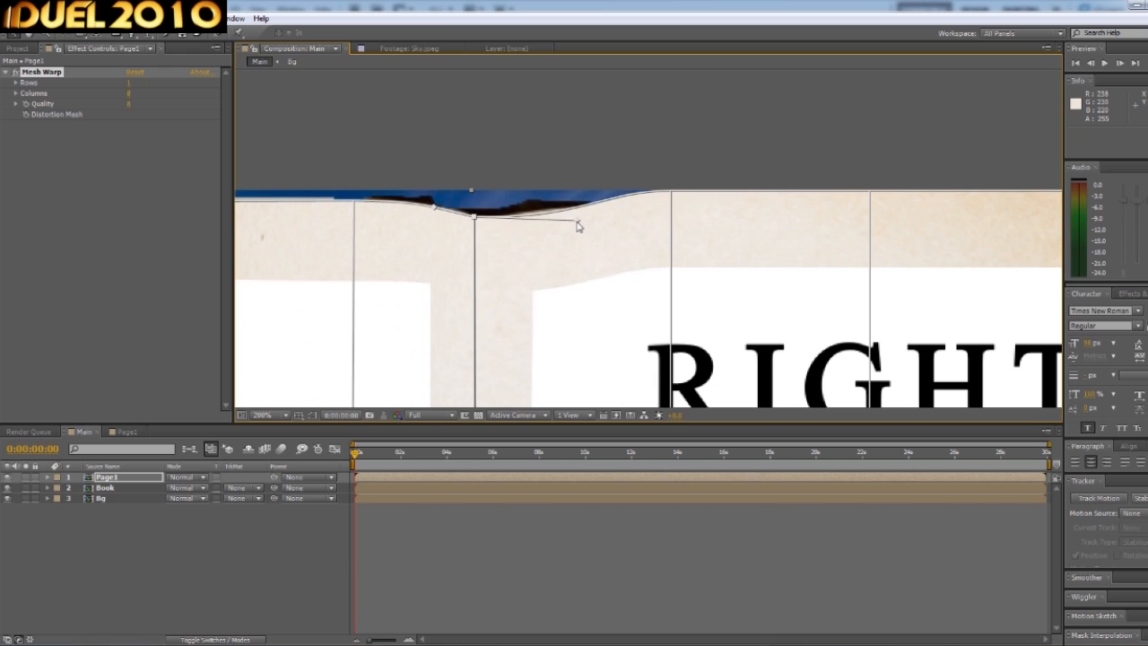
Move the right half's first upper mesh point inward onto the page's edge and refine the curve at the spine.
{"action": "left_click", "coordinate": [671, 190]}
{"action": "left_click_drag", "start_coordinate": [671, 190], "coordinate": [549, 214]}
{"action": "left_click", "coordinate": [475, 216]}
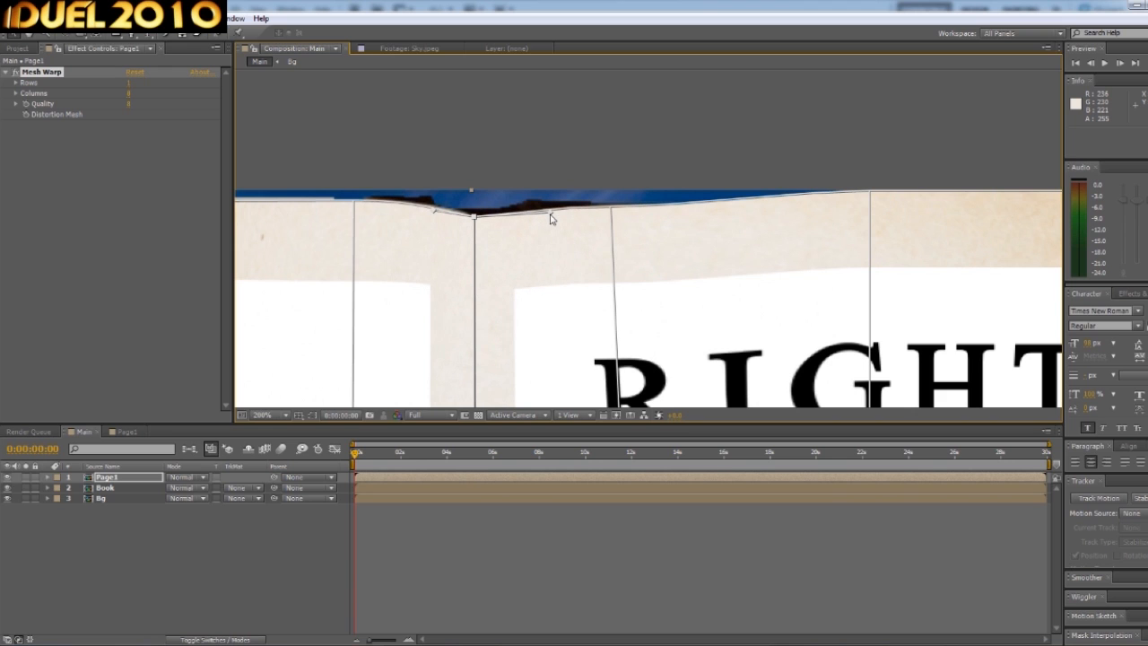
Shift the right half's lower mesh points and corner inward and up along the book page's lower edge.
{"action": "scroll", "coordinate": [607, 248], "scroll_direction": "down", "scroll_amount": 1}
{"action": "left_click_drag", "start_coordinate": [607, 394], "coordinate": [625, 77]}
{"action": "left_click_drag", "start_coordinate": [565, 273], "coordinate": [538, 263]}
{"action": "left_click_drag", "start_coordinate": [468, 264], "coordinate": [467, 263]}
{"action": "left_click_drag", "start_coordinate": [665, 273], "coordinate": [623, 264]}
{"action": "left_click_drag", "start_coordinate": [764, 273], "coordinate": [701, 259]}
{"action": "left_click_drag", "start_coordinate": [863, 273], "coordinate": [783, 253]}
{"action": "left_click_drag", "start_coordinate": [574, 85], "coordinate": [544, 397]}
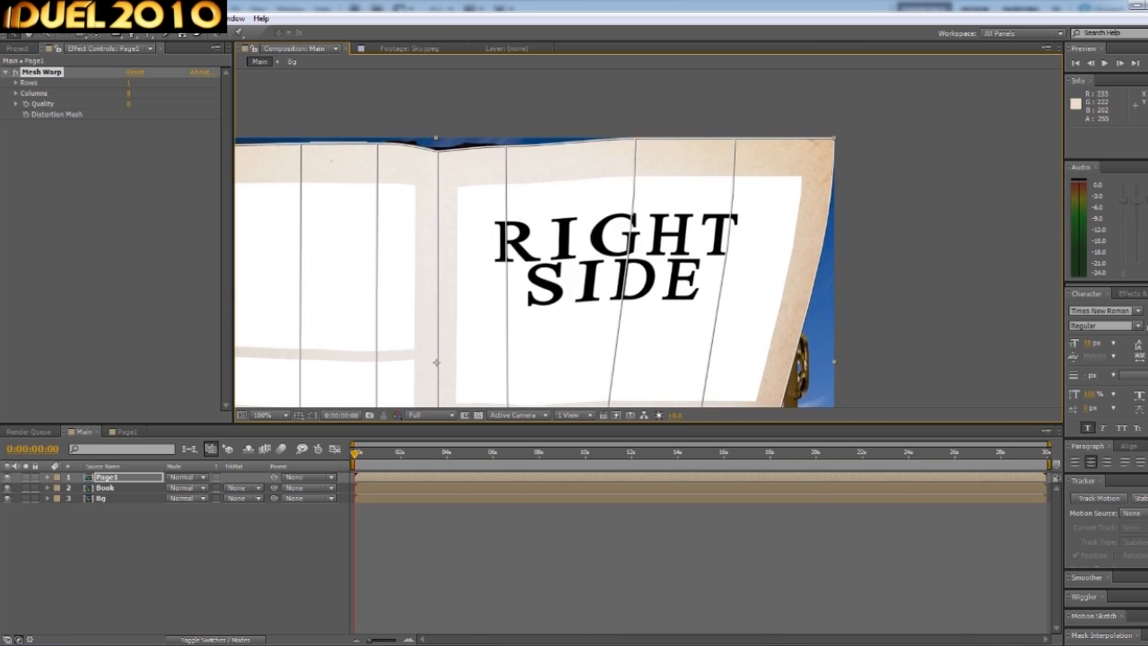
Fit the right half's remaining upper mesh points to the page's upper edge, undo misplacements, and nudge the column points straighter.
{"action": "left_click_drag", "start_coordinate": [635, 138], "coordinate": [574, 149]}
{"action": "left_click_drag", "start_coordinate": [735, 138], "coordinate": [634, 195]}
{"action": "key", "text": "ctrl+z"}
{"action": "key", "text": "ctrl+z"}
{"action": "key", "text": "ctrl+z"}
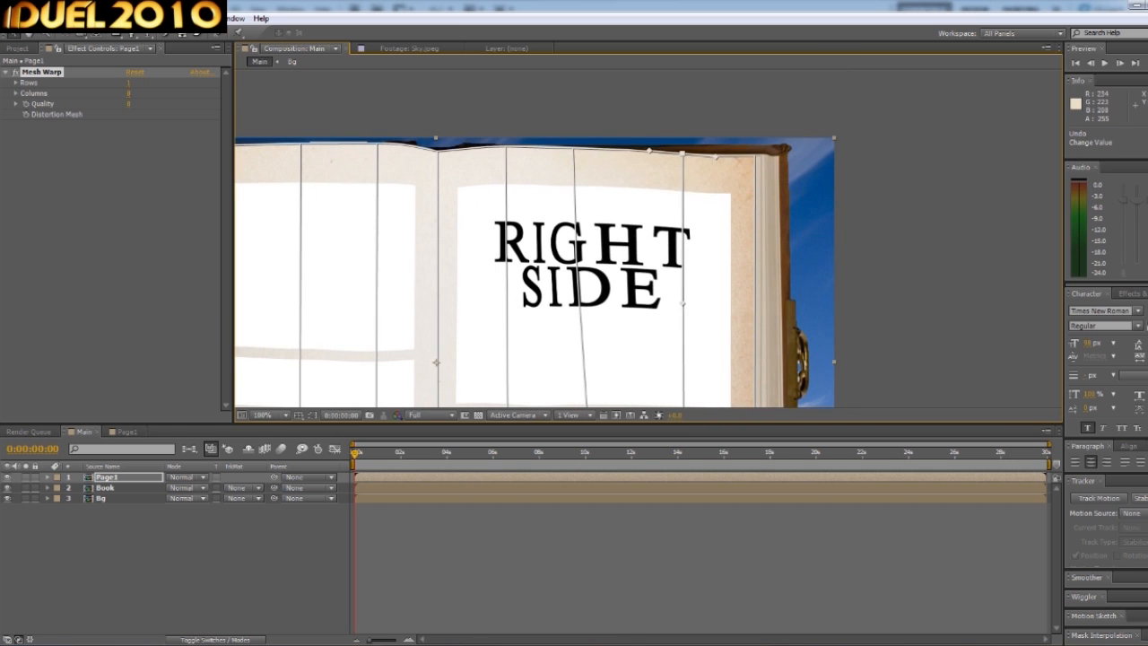
{"action": "left_click_drag", "start_coordinate": [506, 148], "coordinate": [510, 148]}
{"action": "left_click_drag", "start_coordinate": [598, 381], "coordinate": [586, 113]}
{"action": "left_click_drag", "start_coordinate": [495, 309], "coordinate": [498, 309]}
Examine the warped page with and without its mesh overlay, checking its outer edges and the lower spine area against the book.
{"action": "scroll", "coordinate": [538, 296], "scroll_direction": "down", "scroll_amount": 1}
{"action": "left_click", "coordinate": [657, 529]}
{"action": "left_click", "coordinate": [107, 477]}
{"action": "left_click", "coordinate": [43, 73]}
{"action": "left_click_drag", "start_coordinate": [581, 367], "coordinate": [607, 353]}
{"action": "left_click_drag", "start_coordinate": [636, 251], "coordinate": [672, 269]}
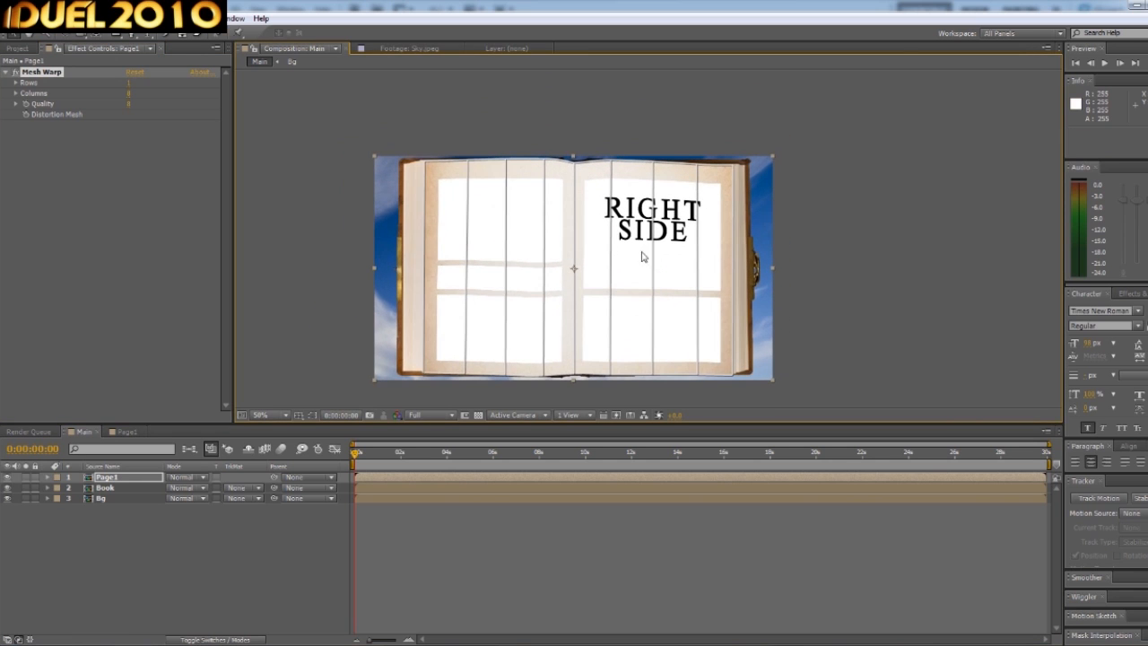
{"action": "scroll", "coordinate": [779, 195], "scroll_direction": "up", "scroll_amount": 1}
{"action": "left_click_drag", "start_coordinate": [779, 195], "coordinate": [699, 262]}
{"action": "scroll", "coordinate": [699, 259], "scroll_direction": "up", "scroll_amount": 1}
{"action": "left_click_drag", "start_coordinate": [776, 167], "coordinate": [744, 272]}
{"action": "left_click_drag", "start_coordinate": [518, 247], "coordinate": [529, 248]}
{"action": "left_click_drag", "start_coordinate": [282, 254], "coordinate": [824, 250]}
{"action": "left_click_drag", "start_coordinate": [610, 235], "coordinate": [1019, 234]}
{"action": "left_click_drag", "start_coordinate": [648, 386], "coordinate": [642, 109]}
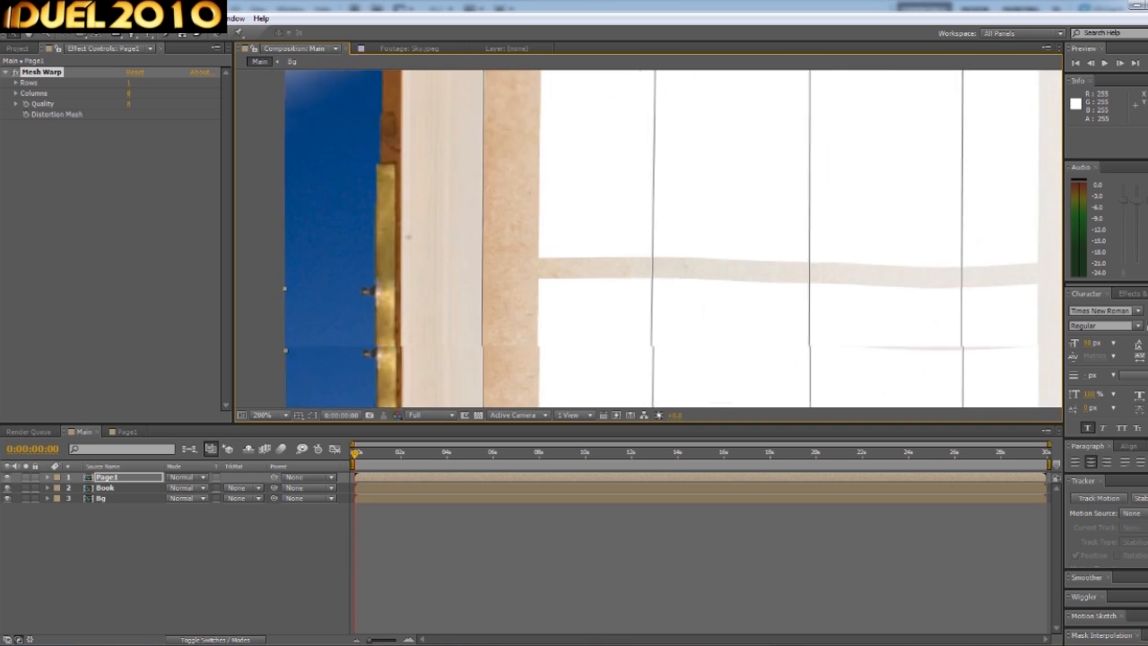
{"action": "left_click_drag", "start_coordinate": [642, 223], "coordinate": [572, 88]}
{"action": "left_click_drag", "start_coordinate": [629, 394], "coordinate": [545, 221]}
{"action": "left_click_drag", "start_coordinate": [844, 194], "coordinate": [484, 276]}
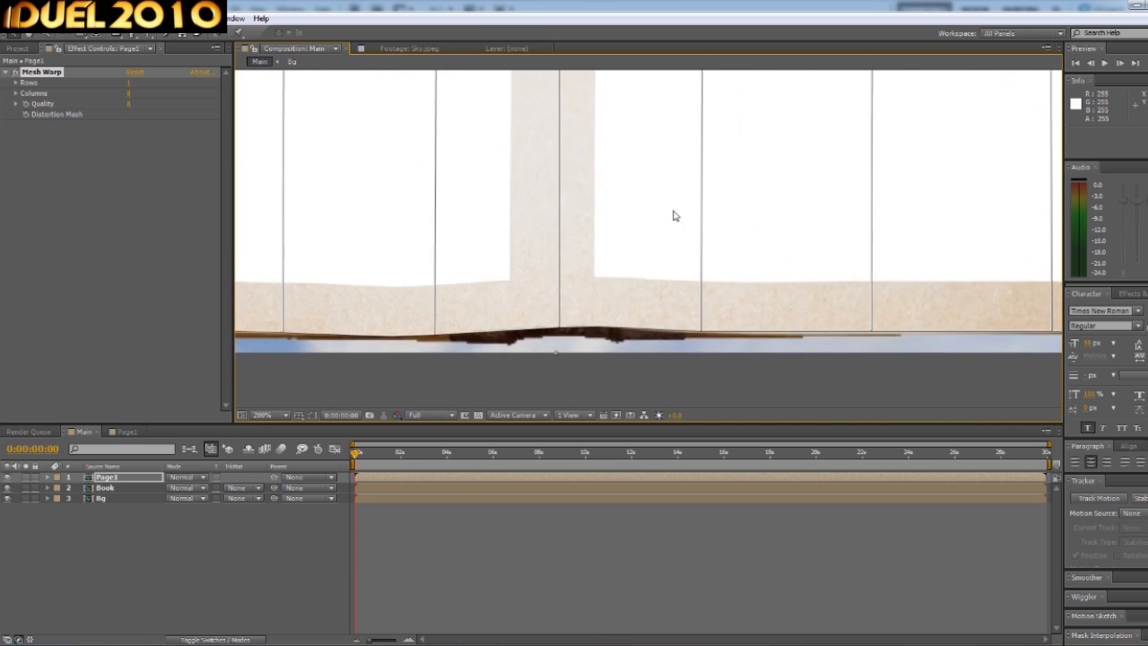
{"action": "scroll", "coordinate": [670, 212], "scroll_direction": "down", "scroll_amount": 1}
{"action": "scroll", "coordinate": [653, 157], "scroll_direction": "down", "scroll_amount": 1}
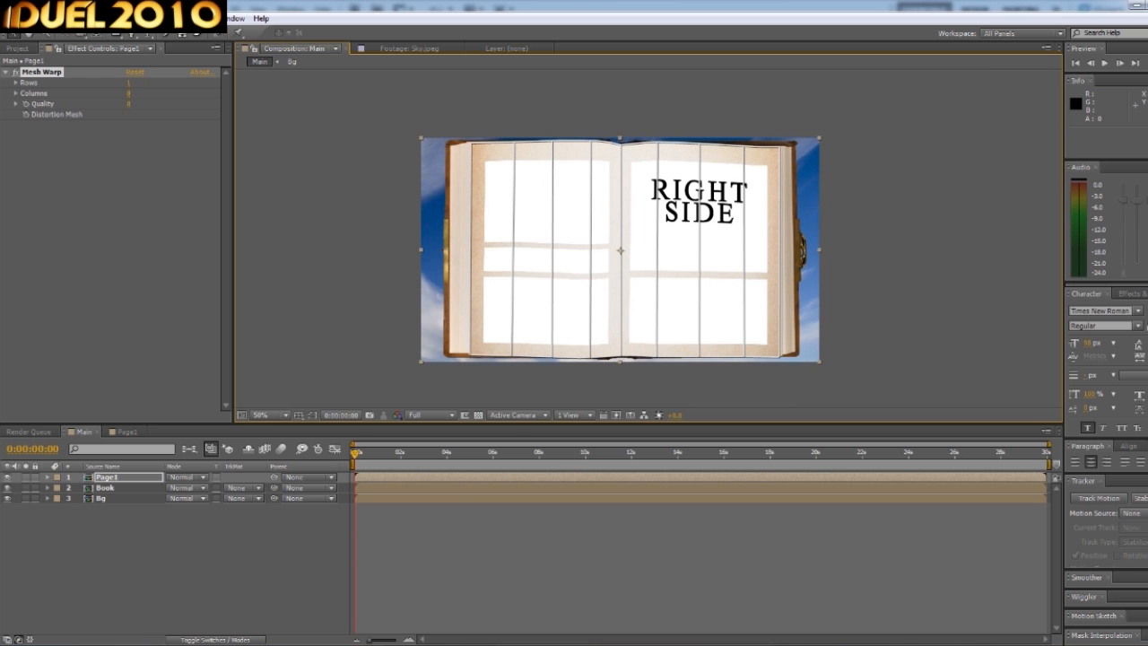
Try a denser Mesh Warp grid of 31 columns on the page, and restore the columns to 8.
{"action": "left_click_drag", "start_coordinate": [130, 93], "coordinate": [157, 92]}
{"action": "scroll", "coordinate": [543, 197], "scroll_direction": "up", "scroll_amount": 2}
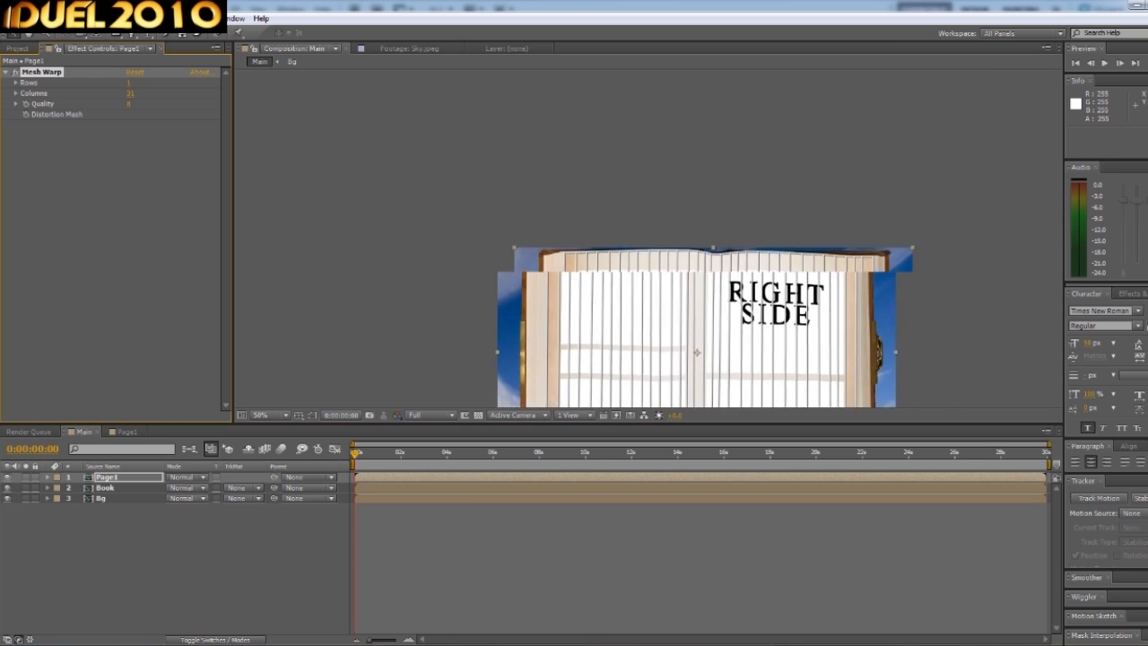
{"action": "scroll", "coordinate": [773, 287], "scroll_direction": "up", "scroll_amount": 3}
{"action": "scroll", "coordinate": [520, 264], "scroll_direction": "down", "scroll_amount": 9}
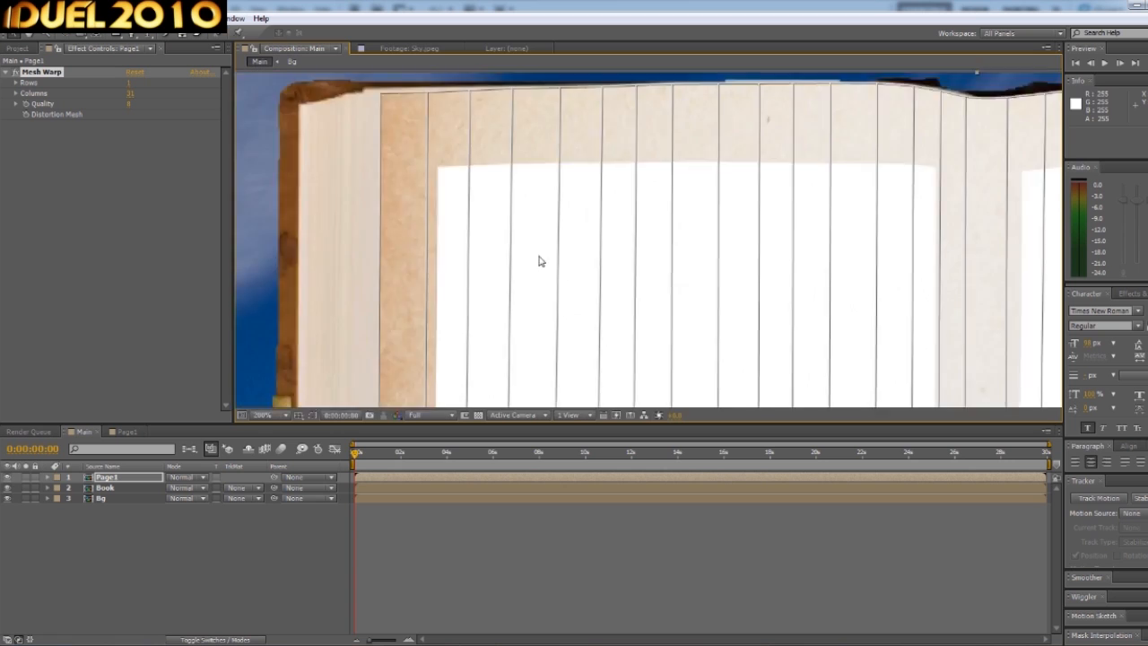
{"action": "scroll", "coordinate": [777, 292], "scroll_direction": "up", "scroll_amount": 4}
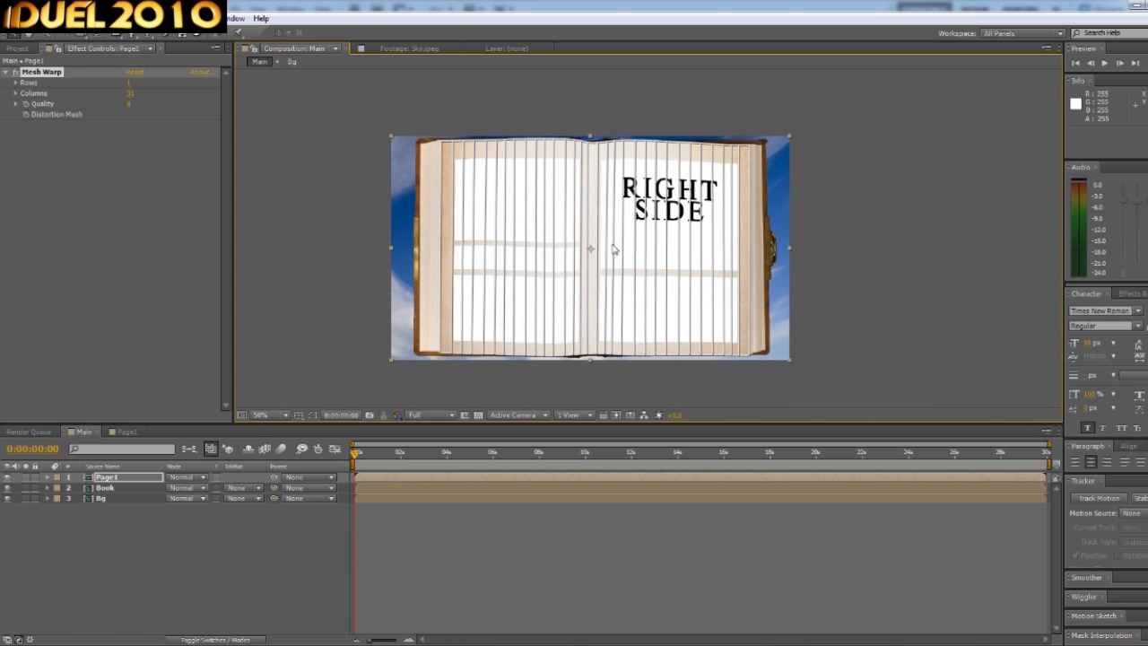
{"action": "left_click", "coordinate": [130, 93]}
{"action": "type", "text": "8"}
{"action": "key", "text": "Return"}
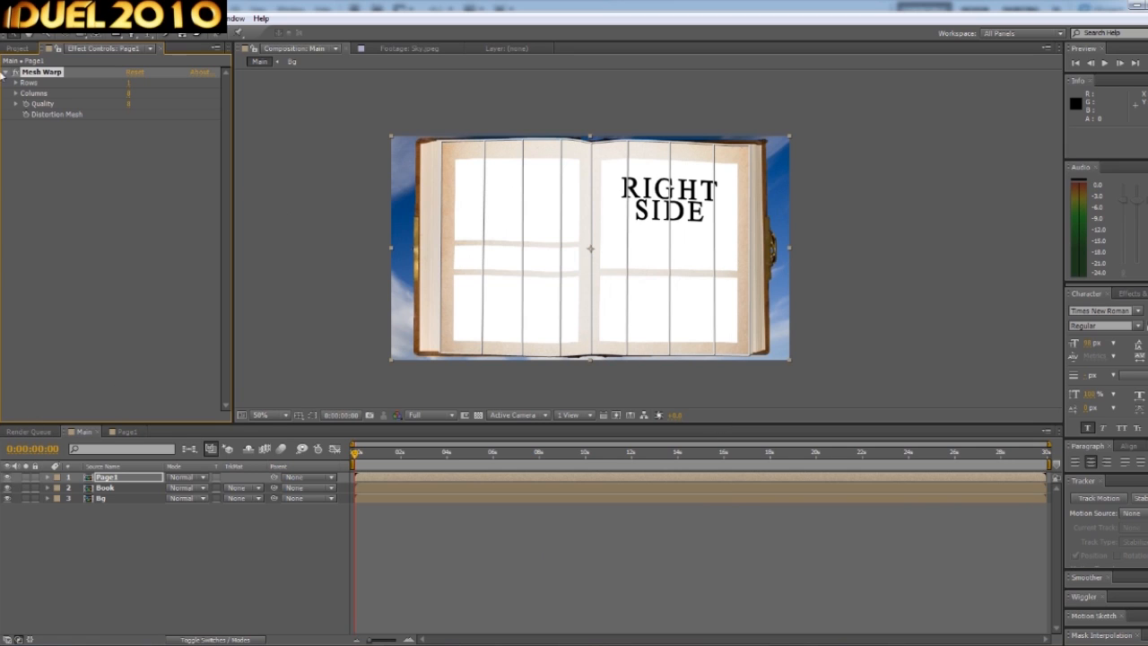
Duplicate the Page1 layer and pre-compose the copy as Page1_Turn, moving all attributes into the new composition.
{"action": "left_click", "coordinate": [16, 48]}
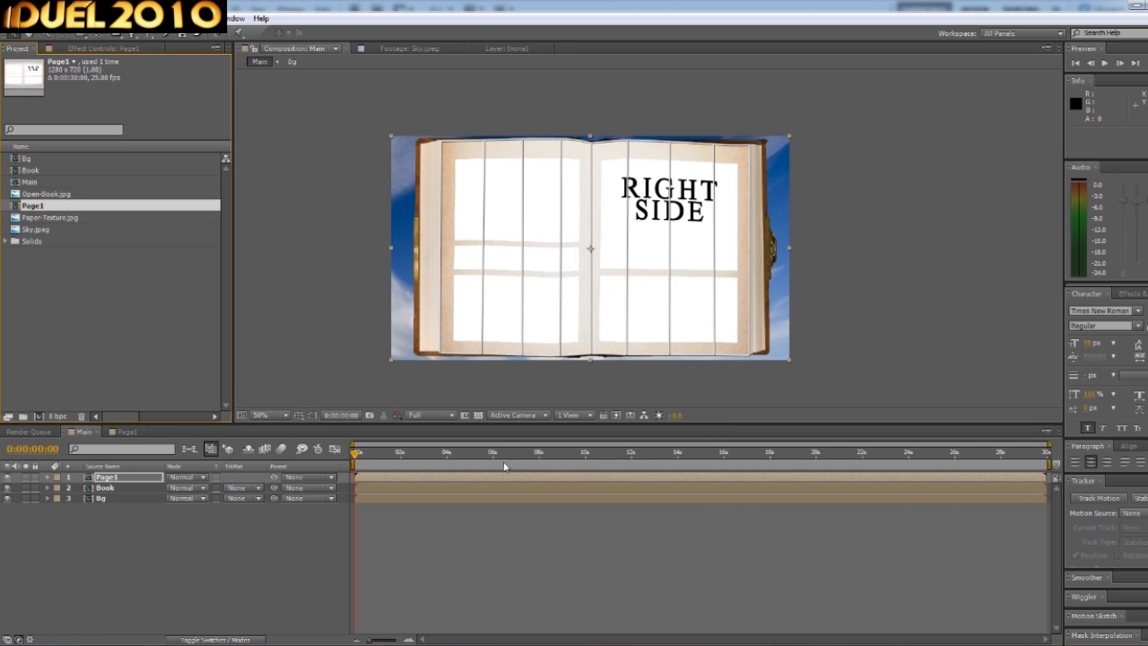
{"action": "left_click", "coordinate": [408, 484]}
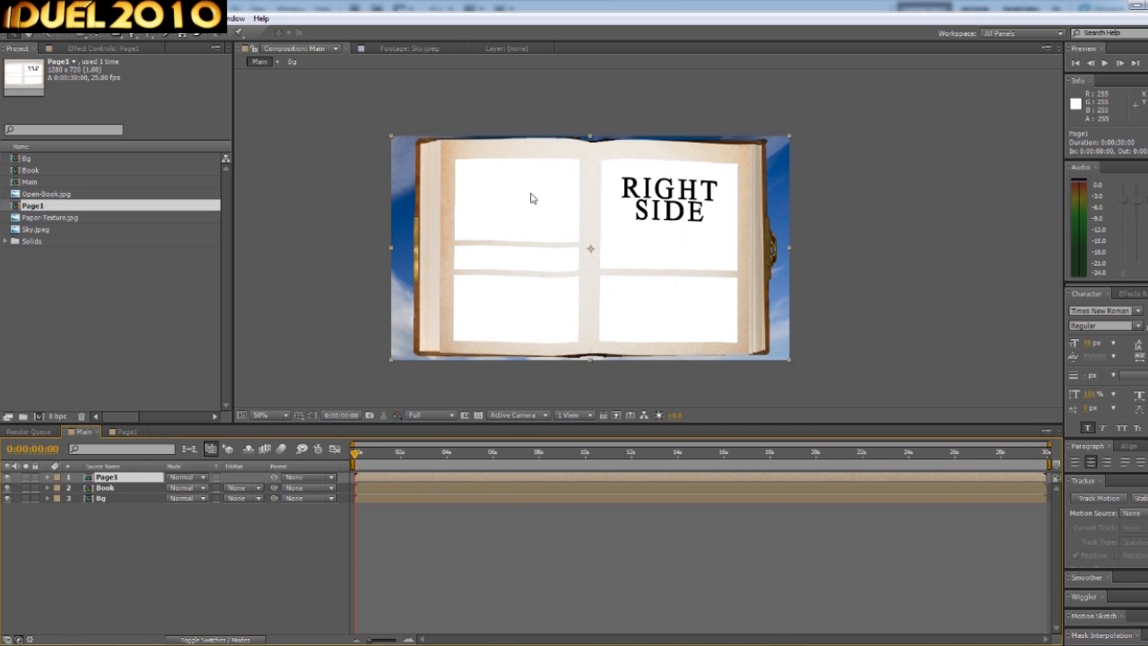
{"action": "key", "text": "ctrl+d"}
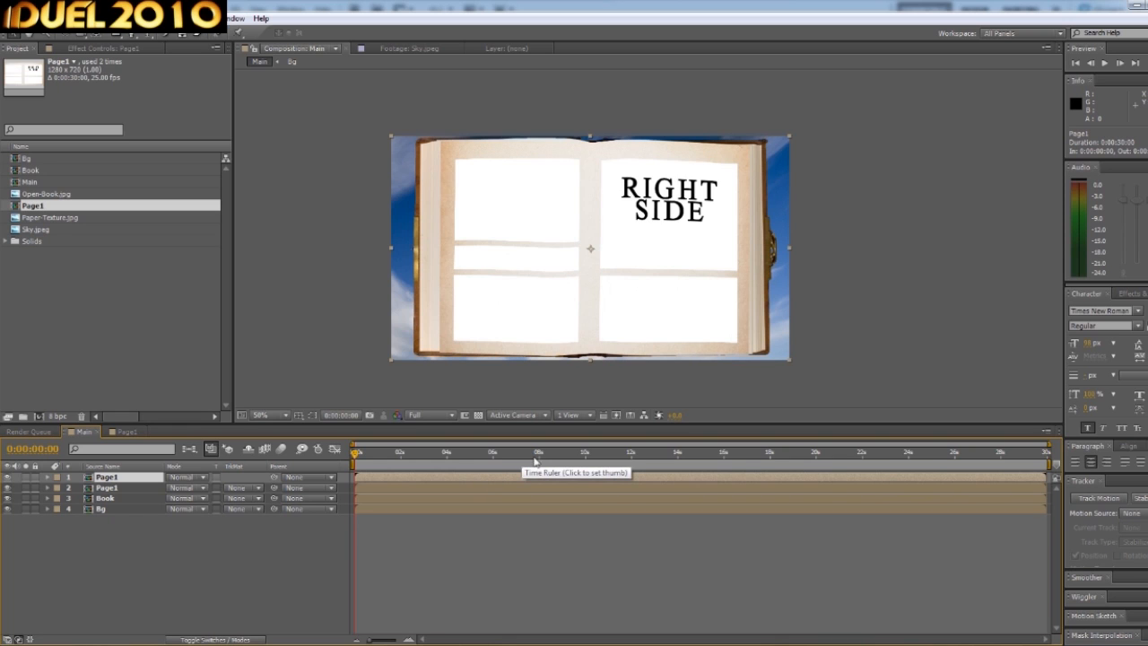
{"action": "left_click", "coordinate": [104, 18]}
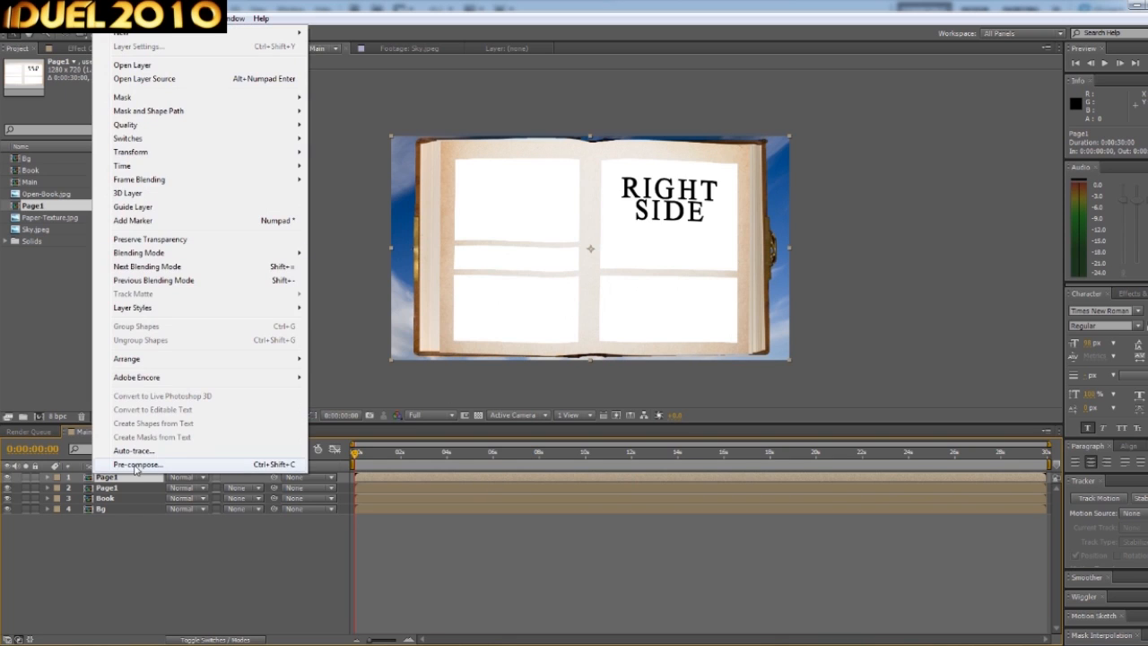
{"action": "left_click", "coordinate": [134, 465]}
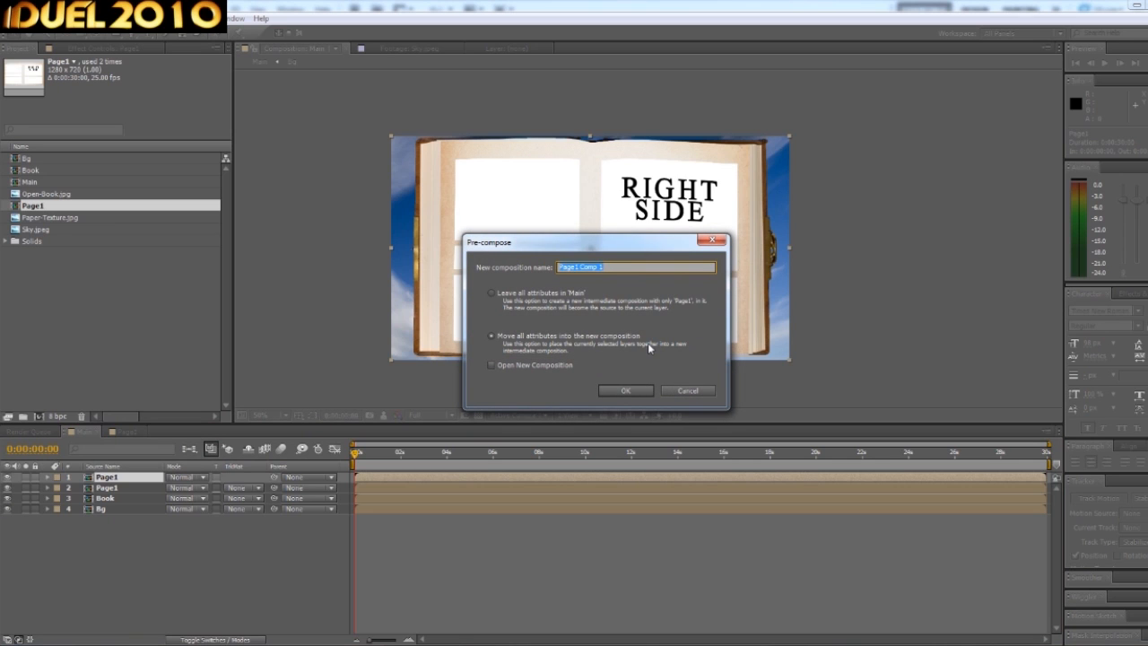
{"action": "type", "text": "Page1_Turn"}
{"action": "left_click", "coordinate": [641, 391]}
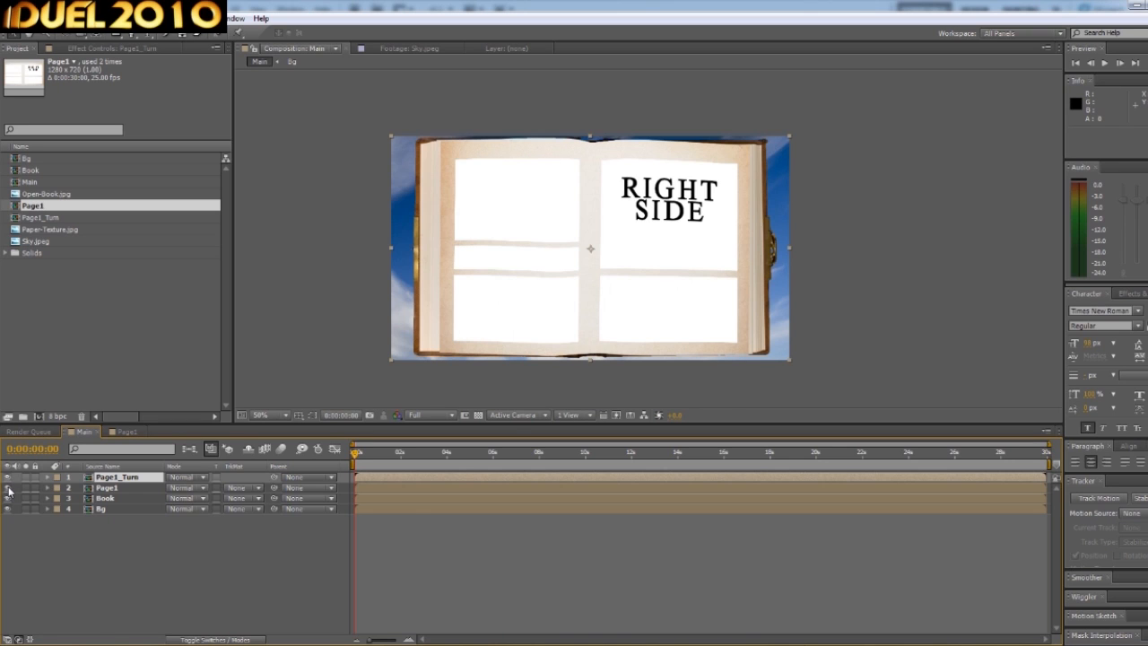
Apply the CC Page Turn effect to the Page1_Turn layer.
{"action": "left_click_drag", "start_coordinate": [700, 204], "coordinate": [681, 190]}
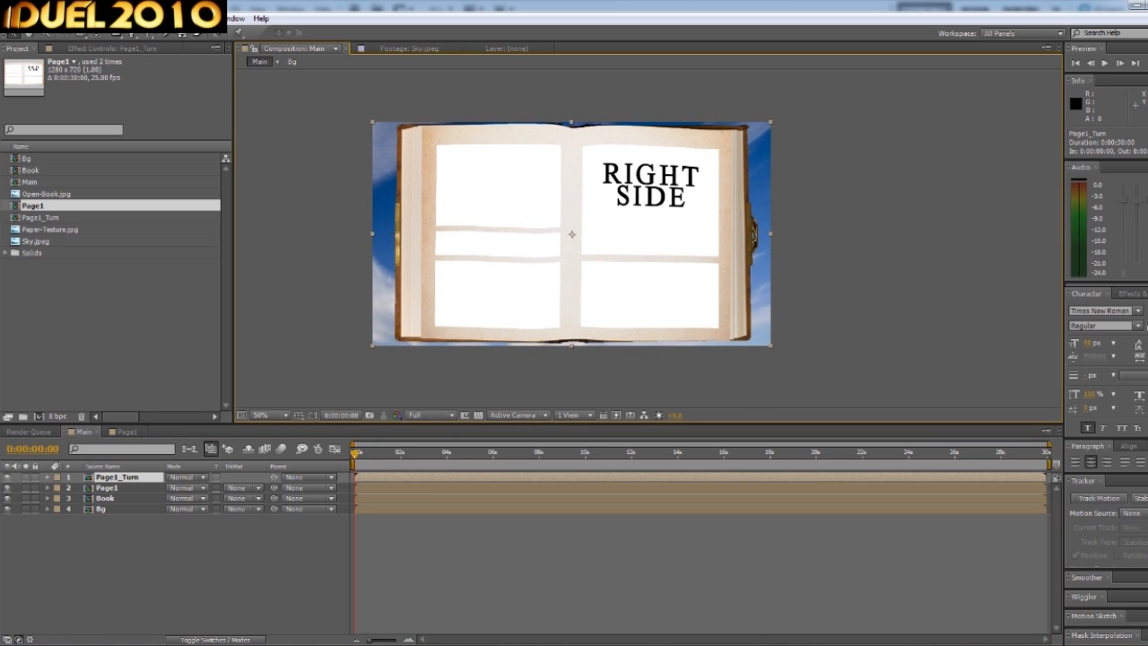
{"action": "left_click", "coordinate": [133, 18]}
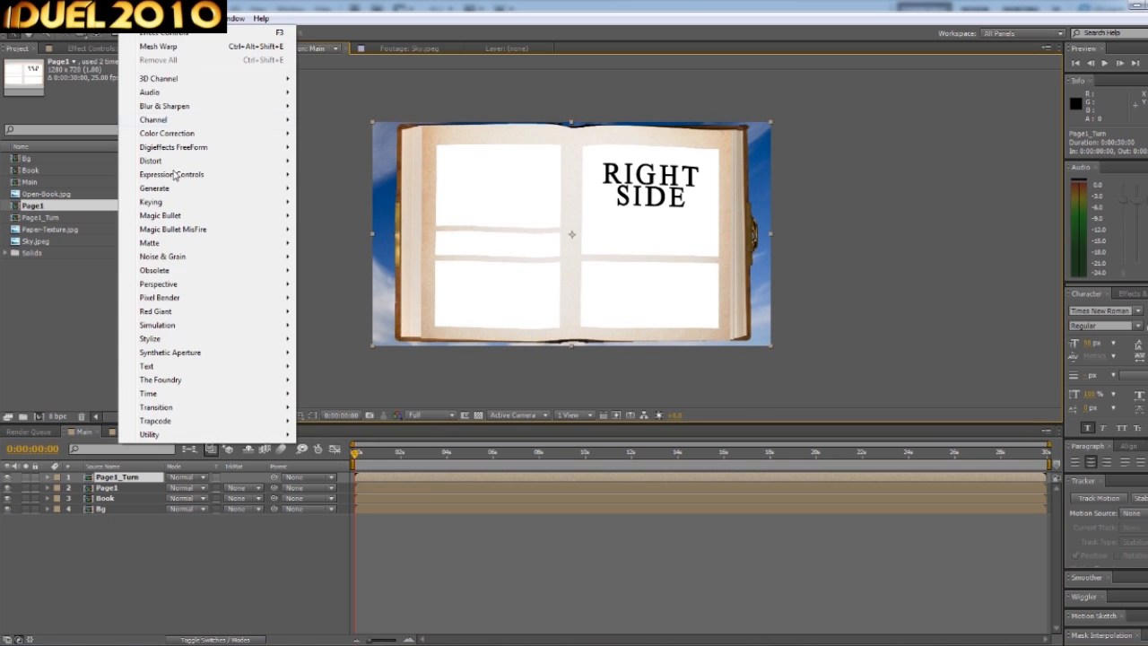
{"action": "mouse_move", "coordinate": [170, 163]}
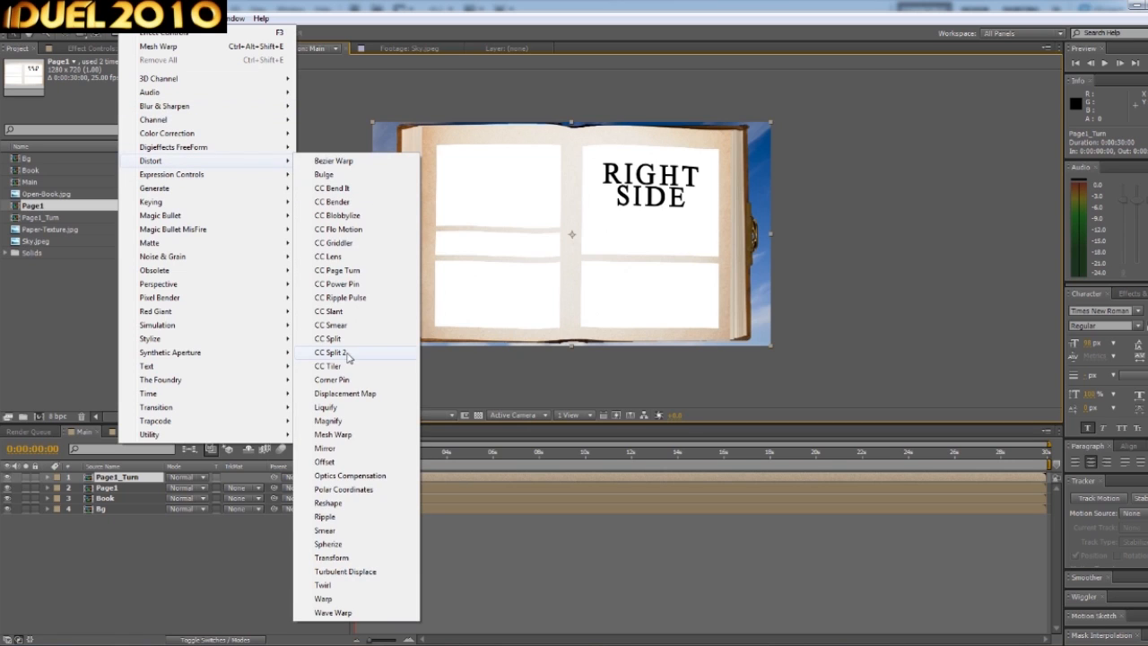
{"action": "left_click", "coordinate": [336, 270]}
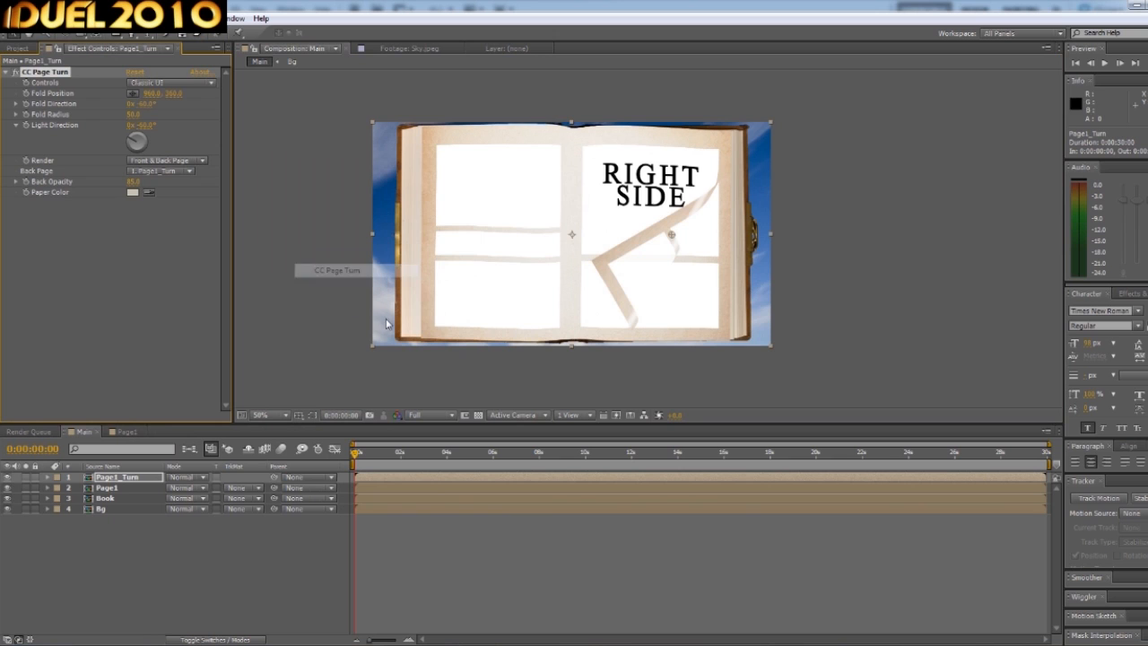
Move the page fold to about 744, 490 and set the Fold Direction to -90°.
{"action": "left_click_drag", "start_coordinate": [670, 237], "coordinate": [658, 285]}
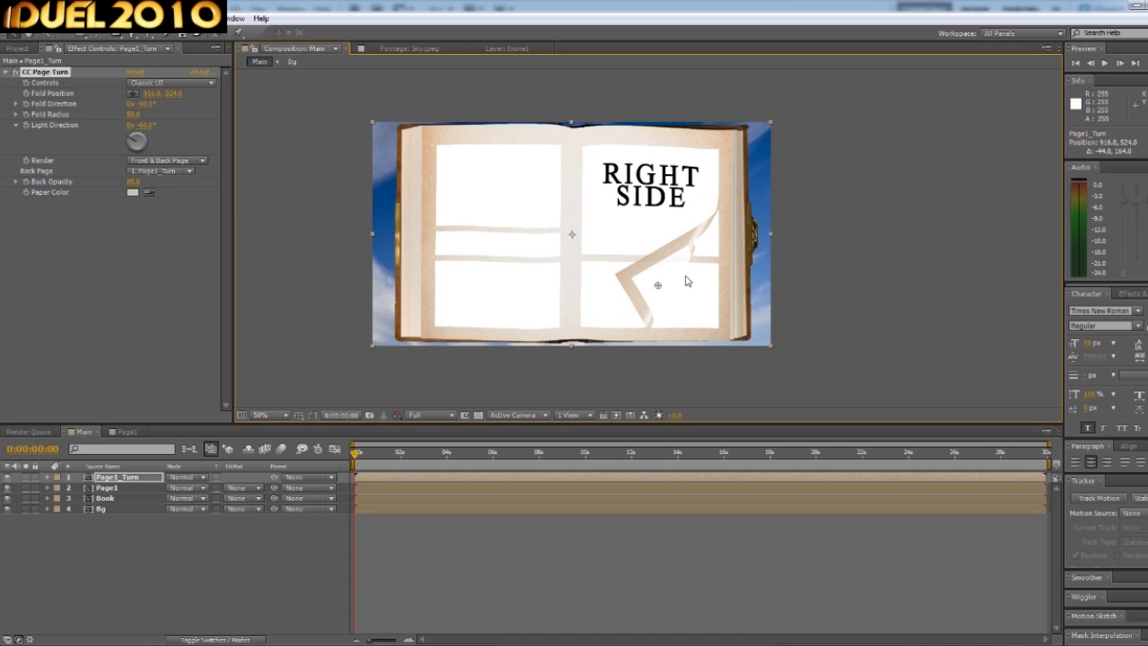
{"action": "left_click_drag", "start_coordinate": [657, 286], "coordinate": [603, 275]}
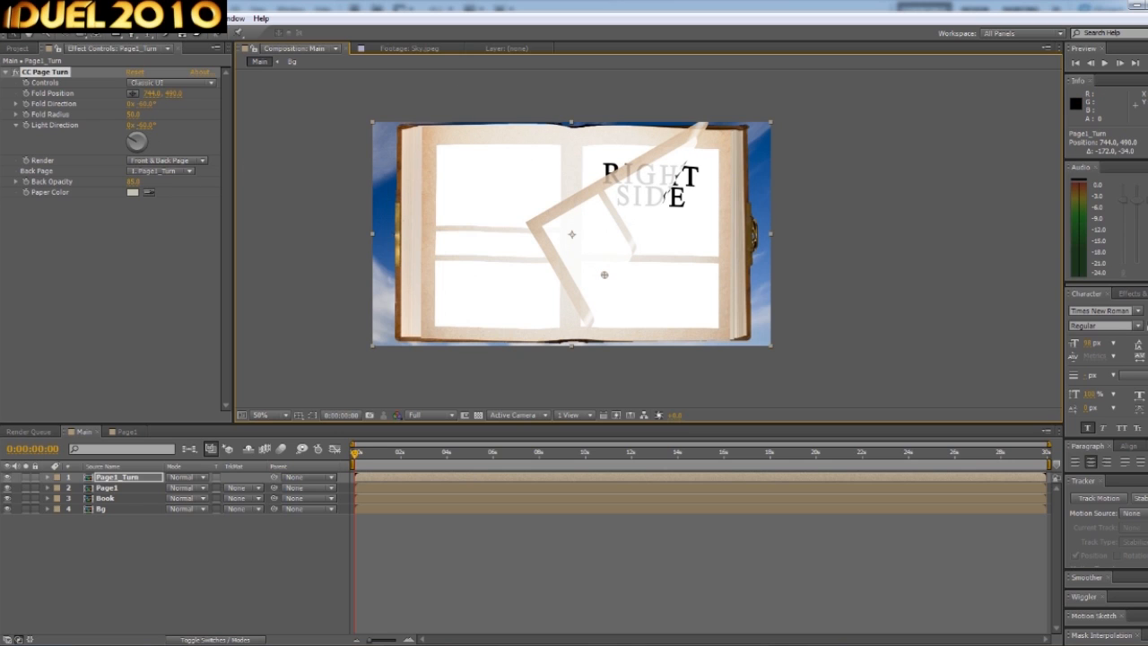
{"action": "left_click", "coordinate": [146, 104]}
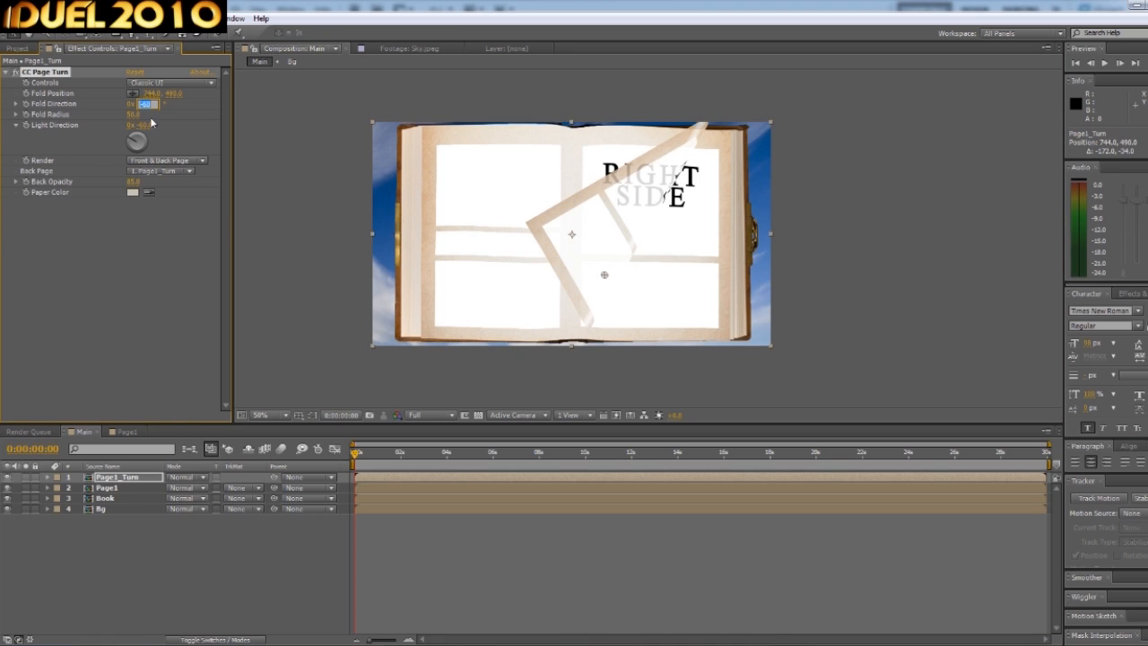
{"action": "type", "text": "-90"}
{"action": "key", "text": "Return"}
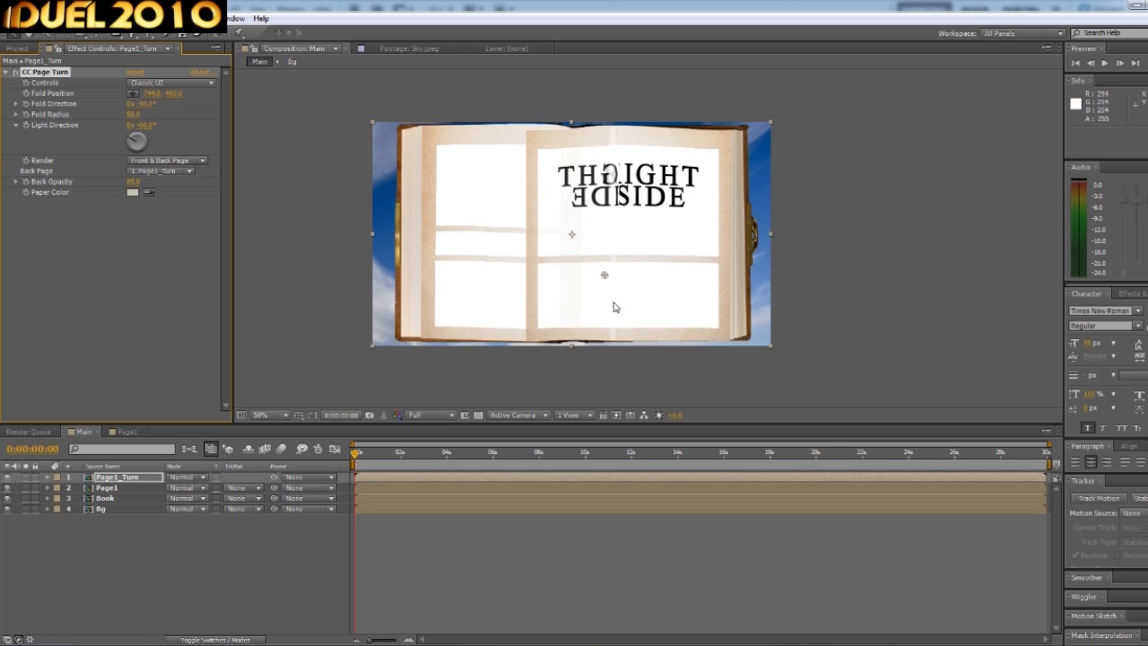
Test the fold back and forth across the spine, and solo the Page1_Turn layer with the fold at about 672, 550.
{"action": "left_click_drag", "start_coordinate": [606, 281], "coordinate": [553, 307]}
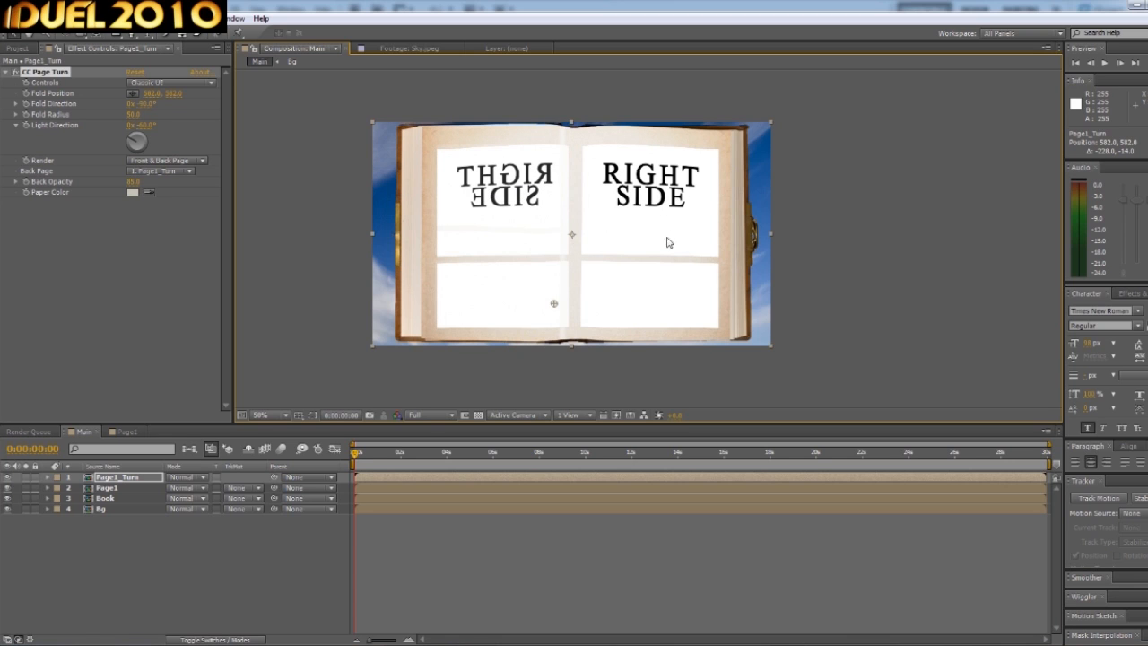
{"action": "left_click_drag", "start_coordinate": [553, 307], "coordinate": [599, 303]}
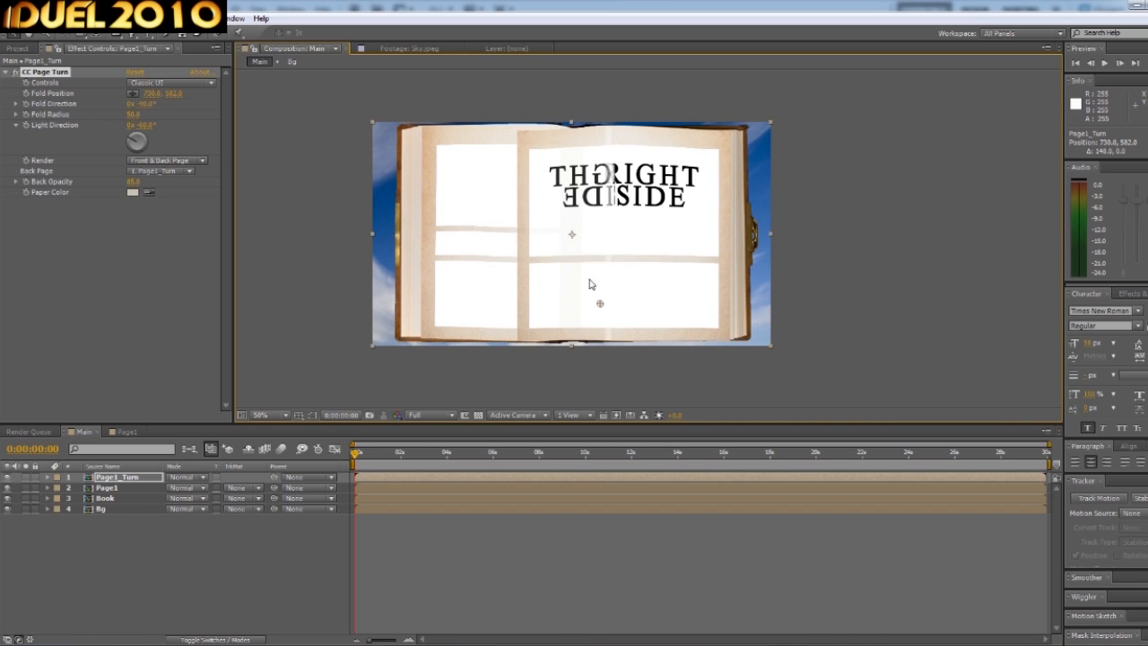
{"action": "left_click_drag", "start_coordinate": [600, 303], "coordinate": [556, 307]}
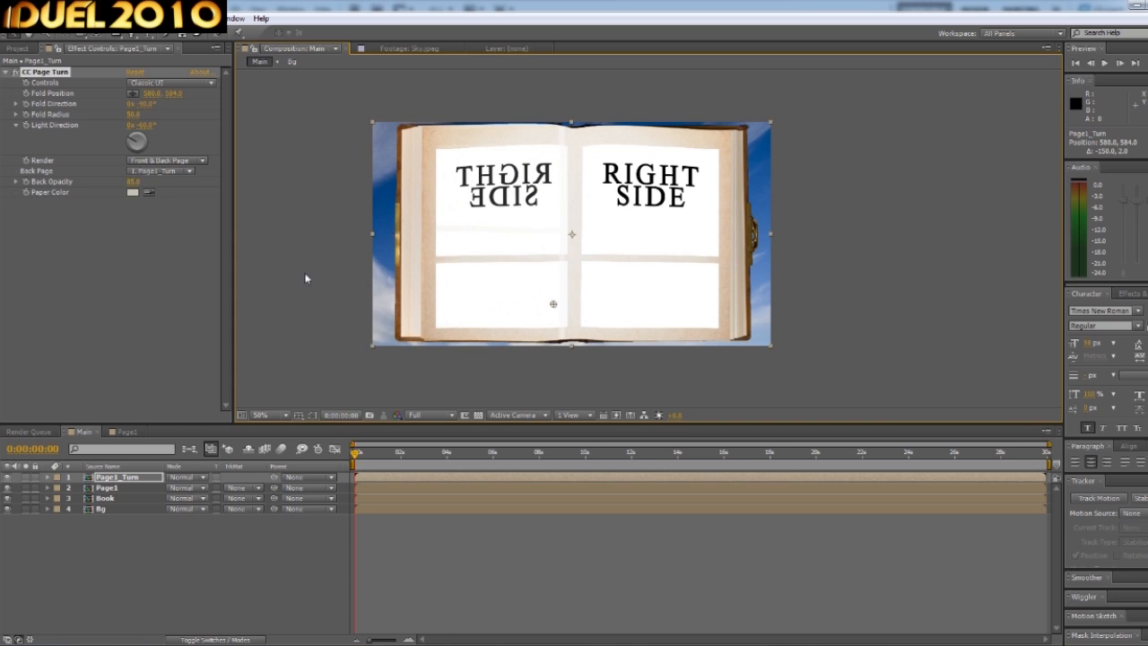
{"action": "left_click", "coordinate": [27, 477]}
{"action": "left_click_drag", "start_coordinate": [554, 308], "coordinate": [581, 294]}
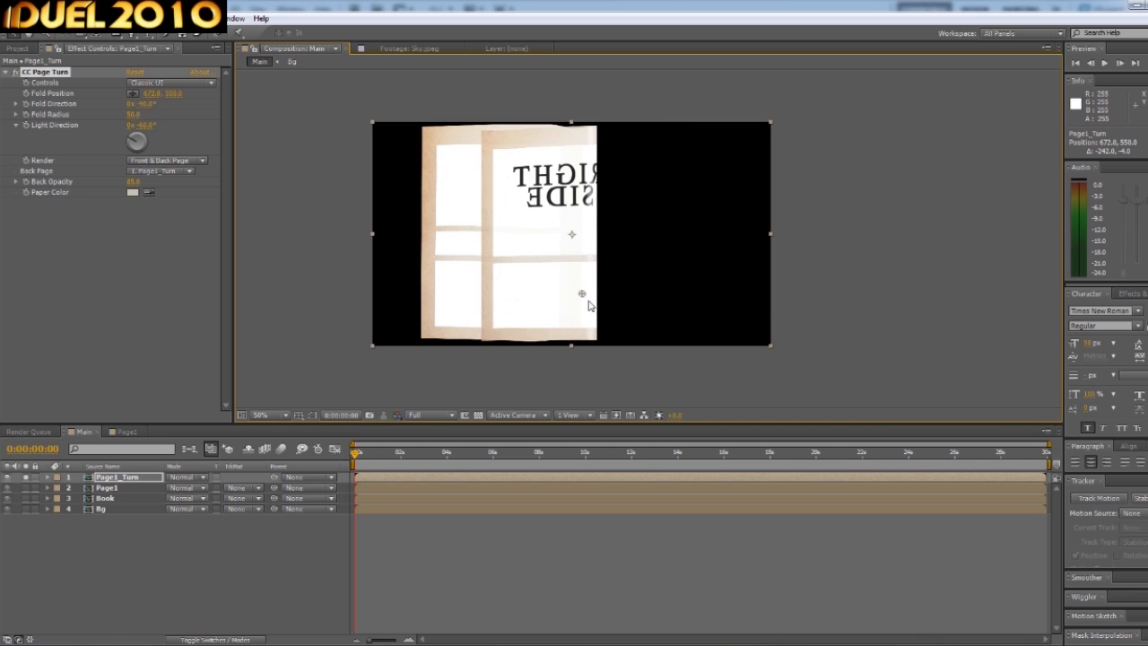
Render only the Back Page in CC Page Turn and move the fold to about 594, 610 near the spine.
{"action": "left_click", "coordinate": [178, 162]}
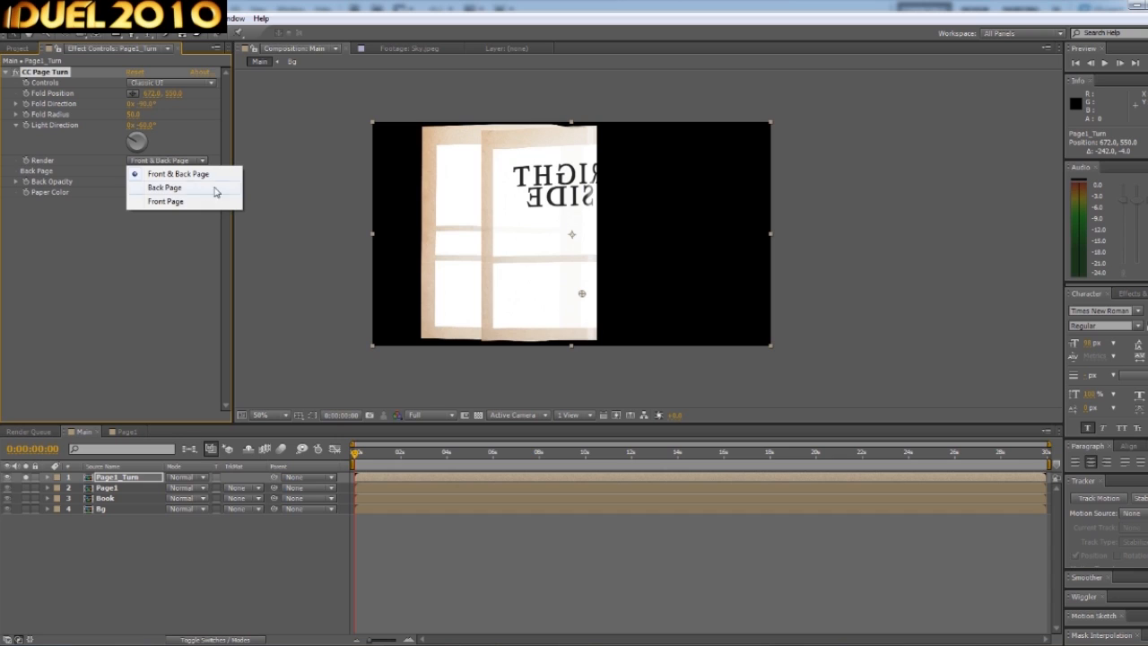
{"action": "left_click", "coordinate": [189, 187]}
{"action": "left_click_drag", "start_coordinate": [583, 299], "coordinate": [557, 313]}
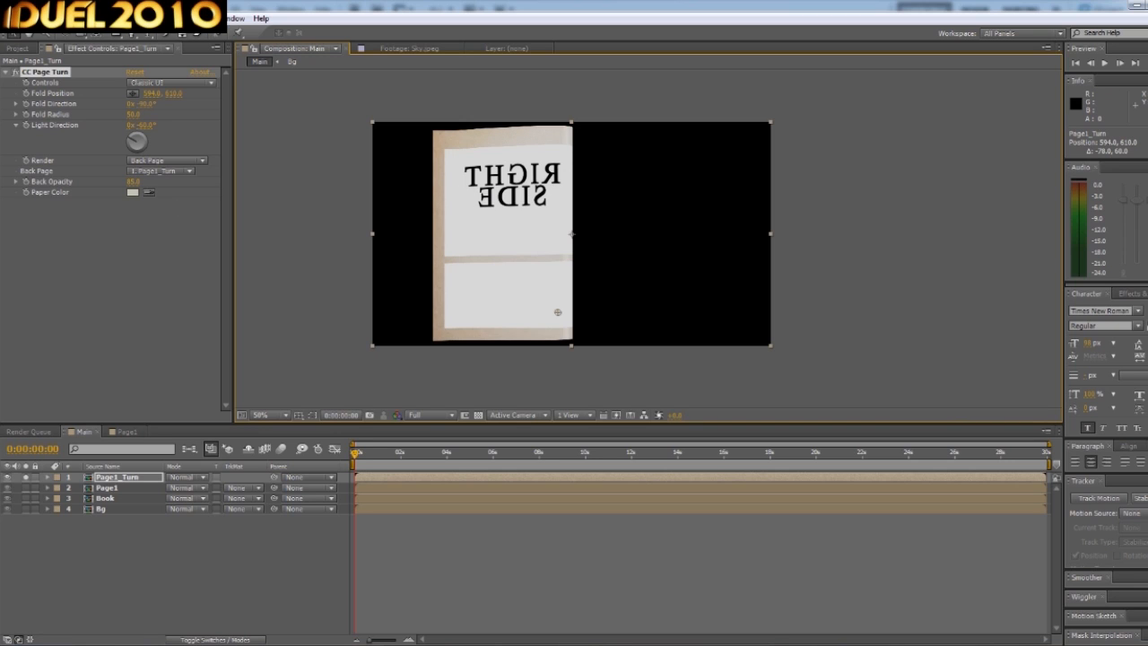
Set the Back Opacity to 100, unsolo Page1_Turn and nudge the fold to about 596, 608.
{"action": "left_click_drag", "start_coordinate": [133, 181], "coordinate": [148, 185]}
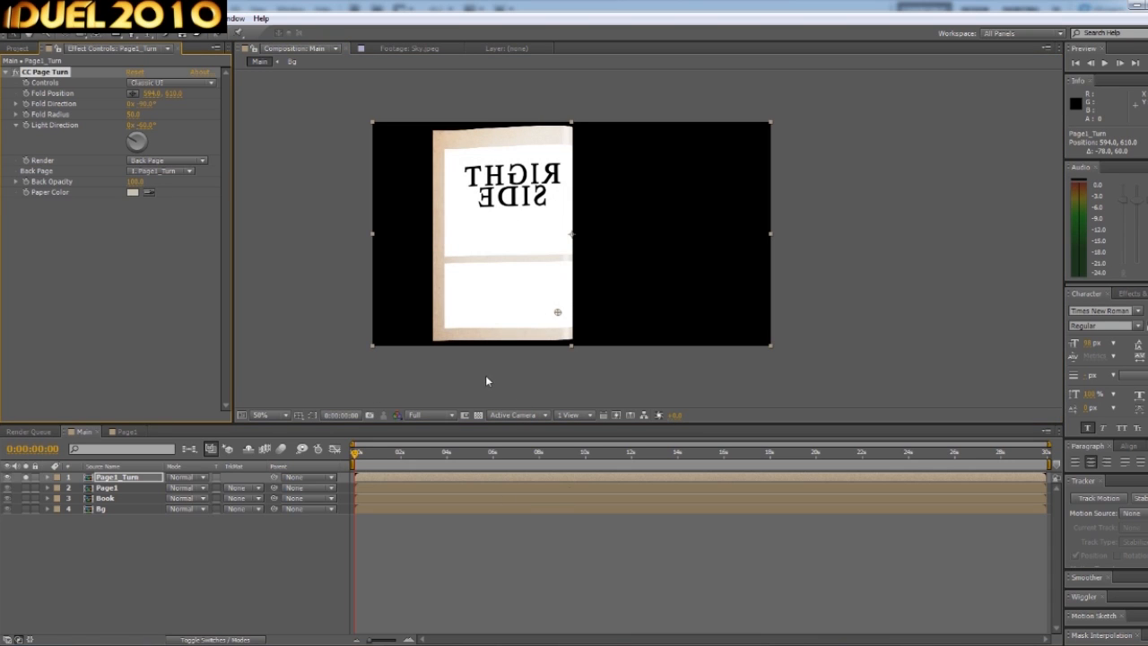
{"action": "left_click", "coordinate": [26, 477]}
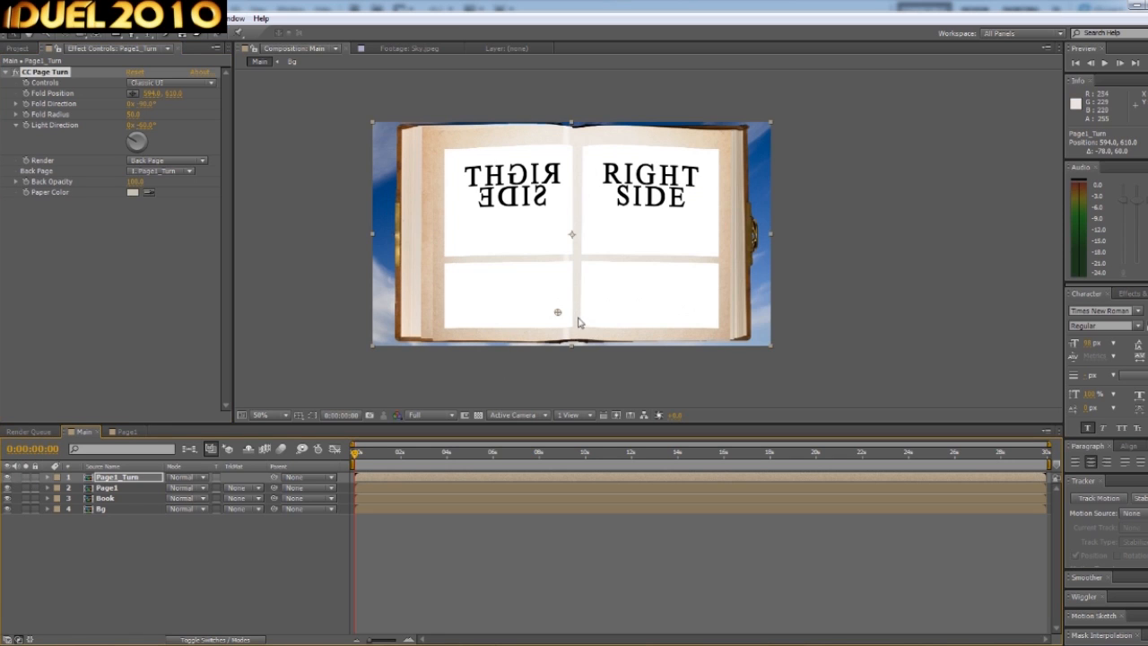
{"action": "mouse_move", "coordinate": [560, 314]}
{"action": "left_mouse_down"}
{"action": "mouse_move", "coordinate": [634, 315]}
{"action": "mouse_move", "coordinate": [559, 315]}
{"action": "left_mouse_up"}
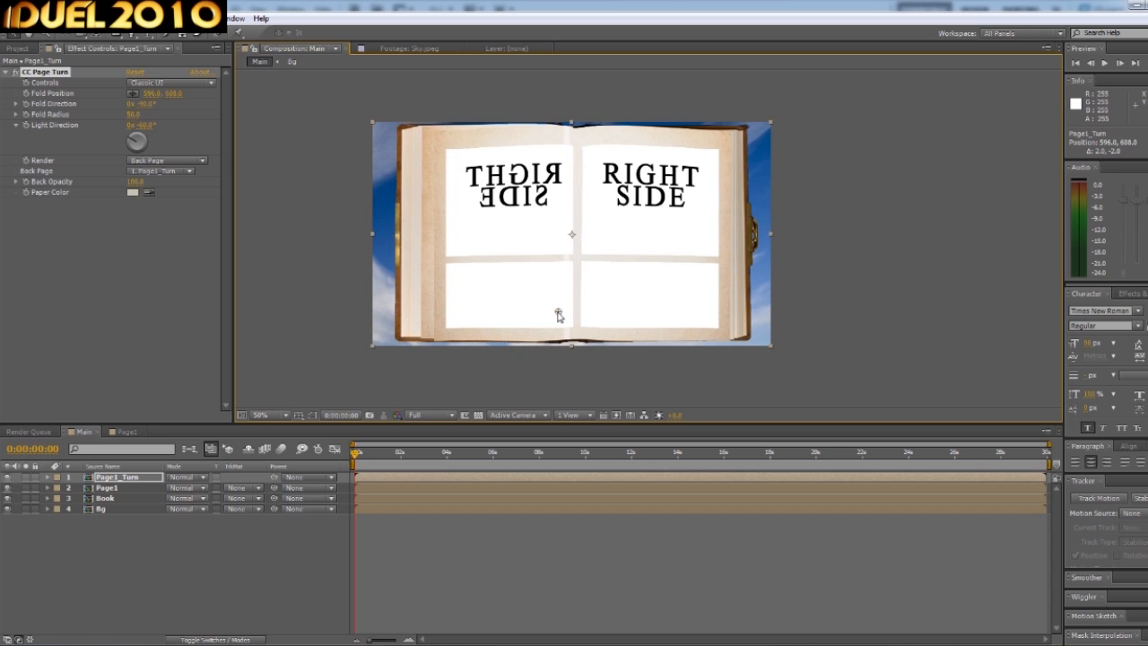
Flip the Page1_Turn layer horizontally and move its fold to about 840, 598 on the left page.
{"action": "right_click", "coordinate": [536, 205]}
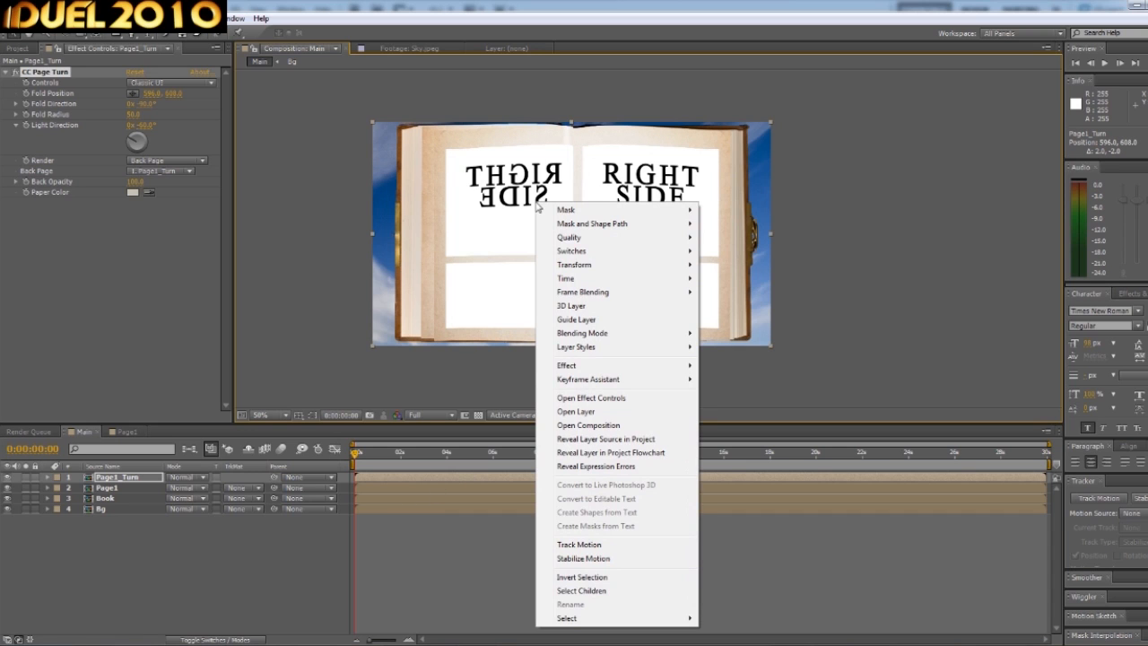
{"action": "mouse_move", "coordinate": [582, 266]}
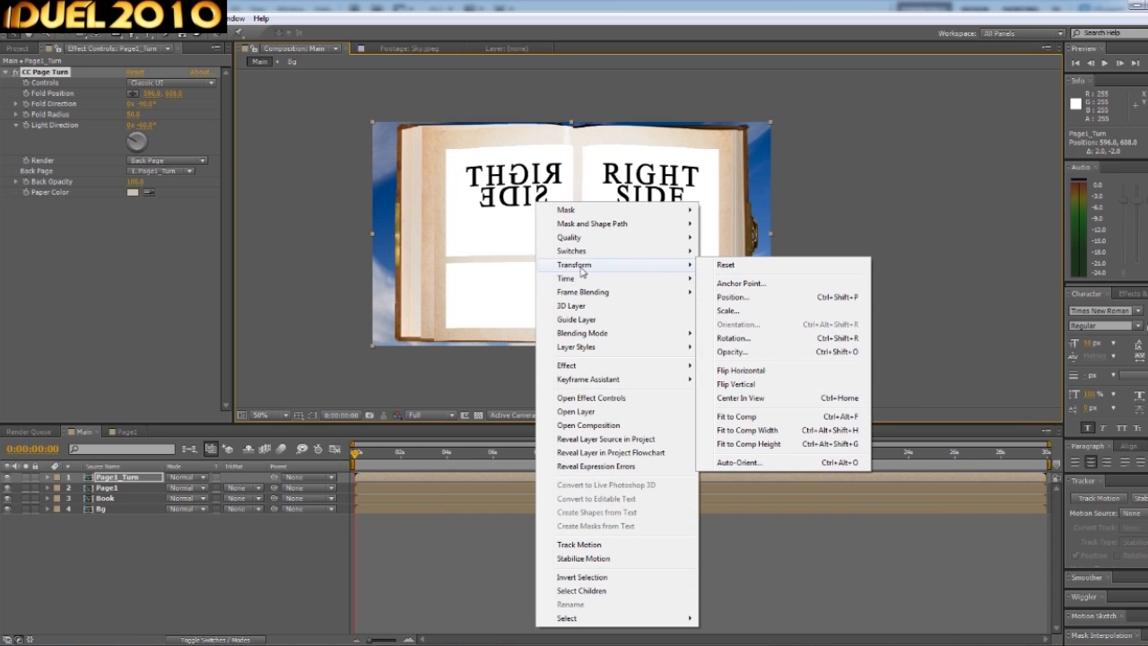
{"action": "left_click", "coordinate": [762, 372]}
{"action": "left_click_drag", "start_coordinate": [587, 314], "coordinate": [510, 311]}
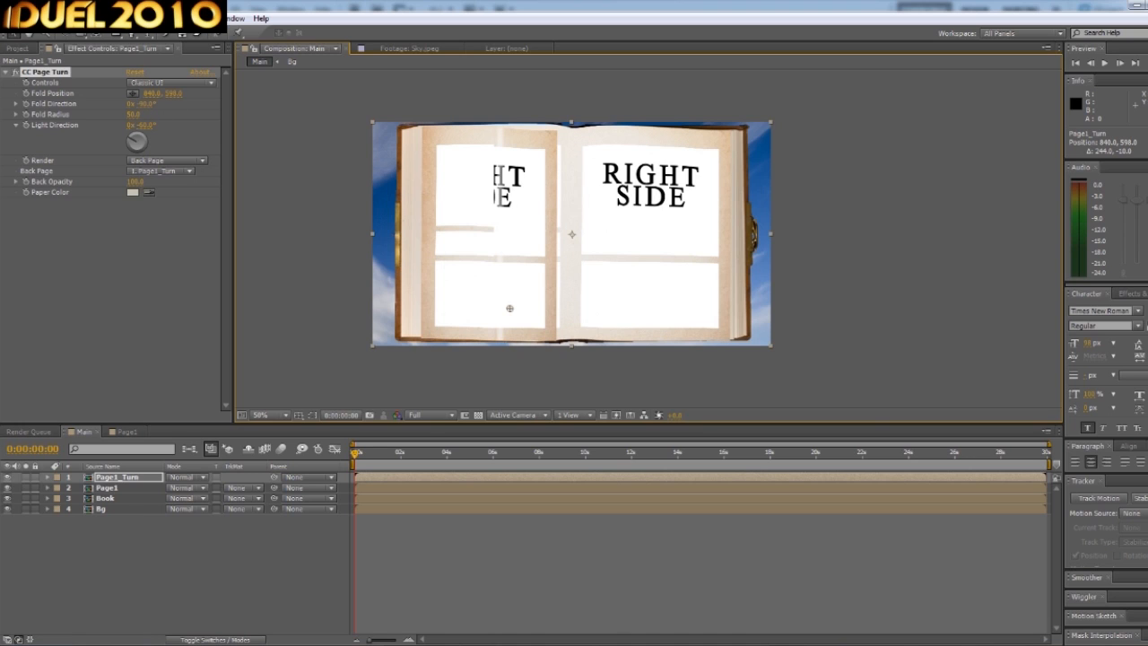
Set the Fold Direction to 90° and move the fold across the spine to about 360, 574 on the right page.
{"action": "left_click", "coordinate": [147, 104]}
{"action": "type", "text": "90"}
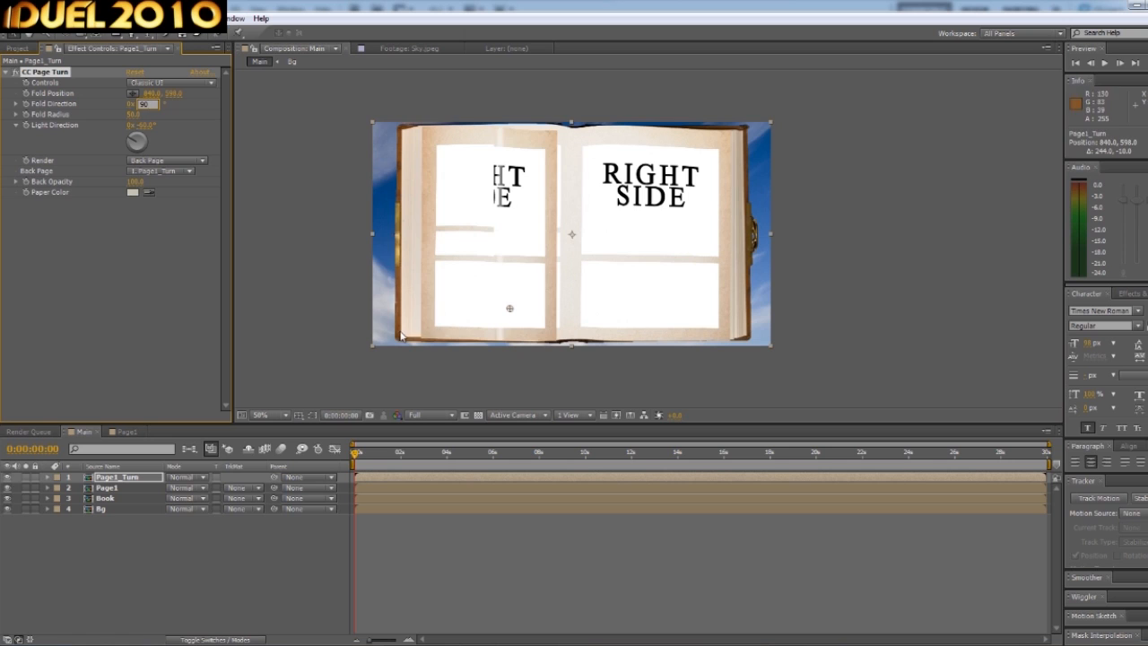
{"action": "key", "text": "Return"}
{"action": "left_click_drag", "start_coordinate": [510, 311], "coordinate": [547, 301]}
{"action": "left_click_drag", "start_coordinate": [546, 302], "coordinate": [580, 302]}
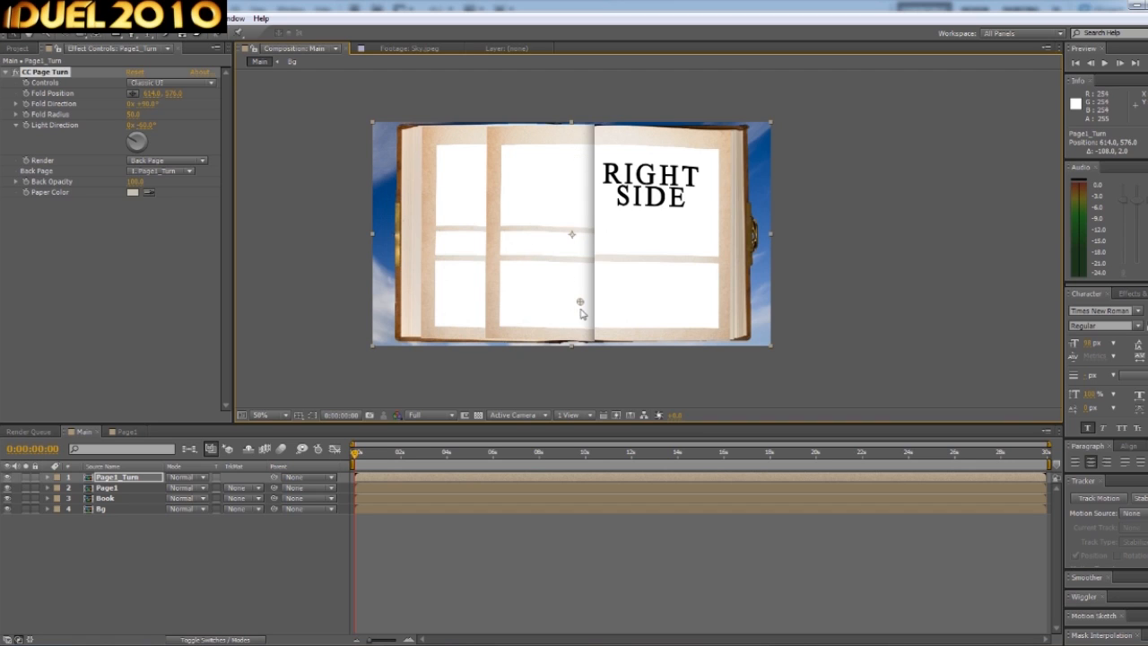
{"action": "left_click_drag", "start_coordinate": [581, 302], "coordinate": [660, 306]}
Solo the Page1_Turn and Page1 layers in turn to examine what each contributes, restoring the full view.
{"action": "left_click", "coordinate": [23, 478]}
{"action": "left_click", "coordinate": [24, 480]}
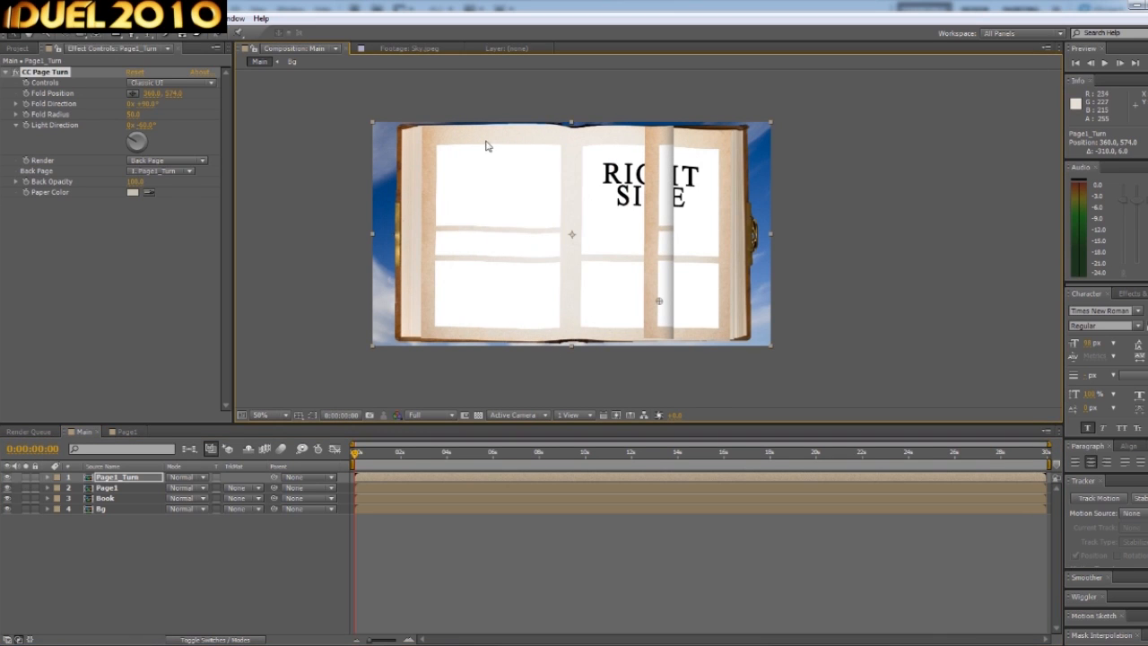
{"action": "left_click", "coordinate": [24, 489]}
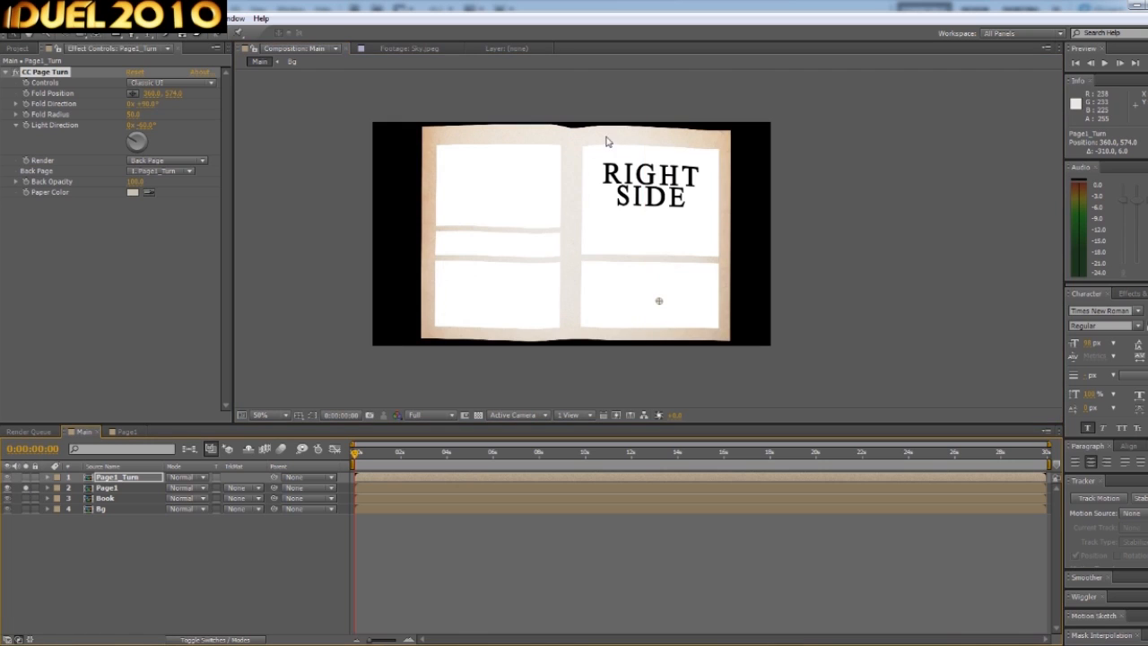
{"action": "left_click", "coordinate": [24, 489]}
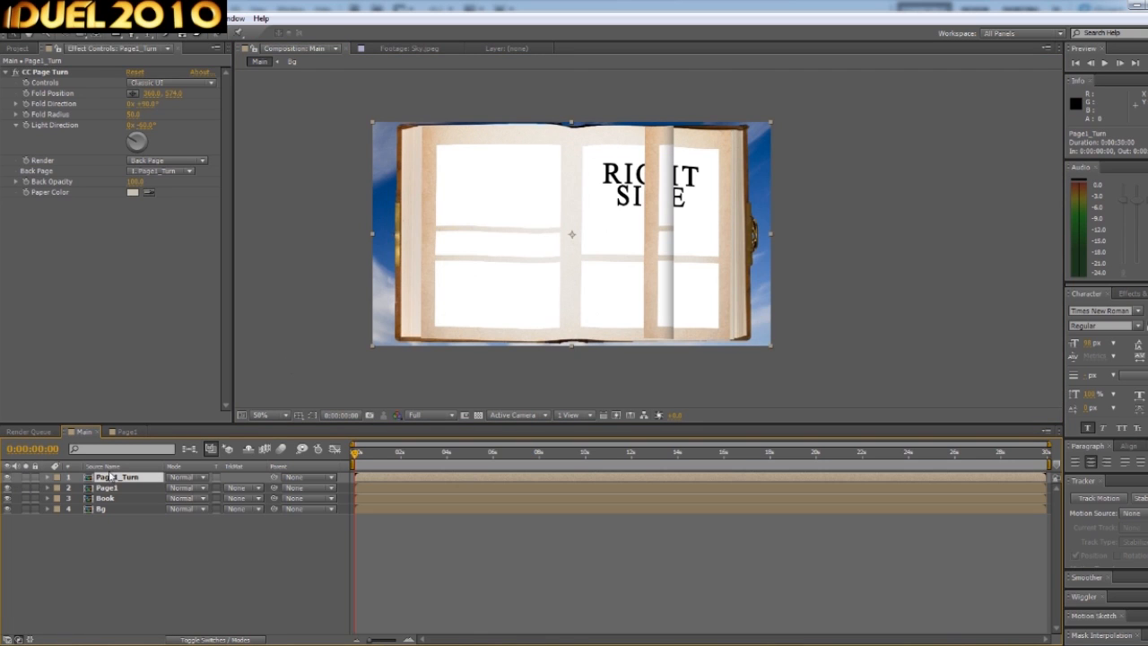
Reposition the Page1_Turn fold from the right page to about 674, 434 beside the spine.
{"action": "left_click", "coordinate": [133, 93]}
{"action": "left_click", "coordinate": [661, 251]}
{"action": "left_click_drag", "start_coordinate": [698, 256], "coordinate": [562, 257]}
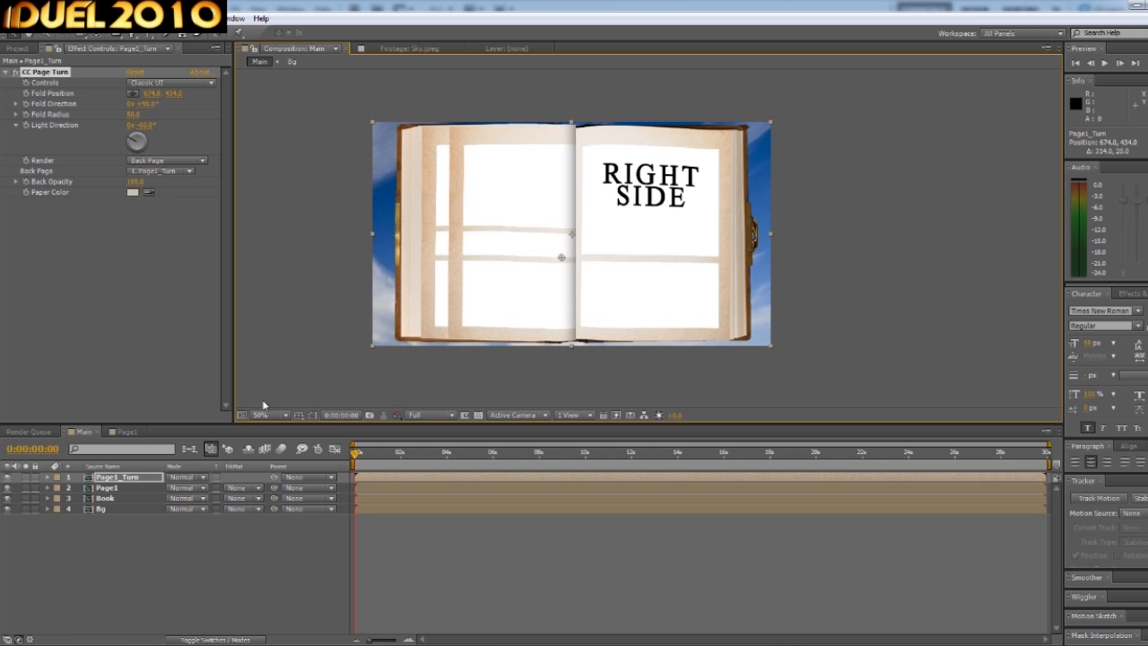
With Page1_Turn temporarily hidden, draw a tall rectangular mask on Page1 just beyond the frame's right edge.
{"action": "left_click", "coordinate": [107, 488]}
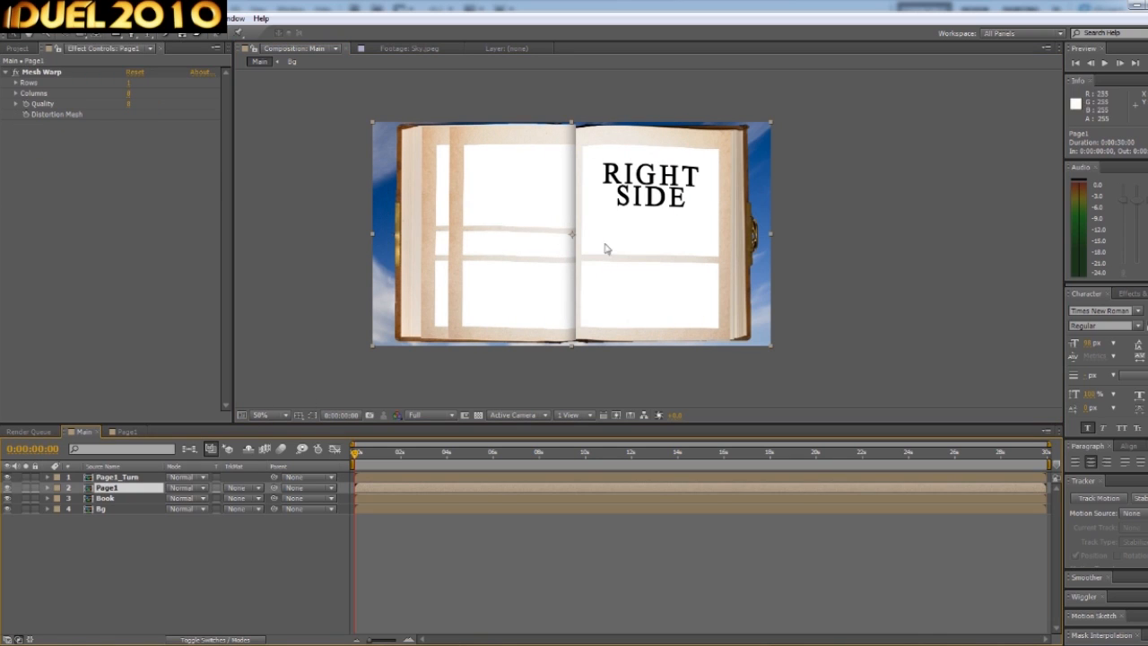
{"action": "left_click", "coordinate": [8, 478]}
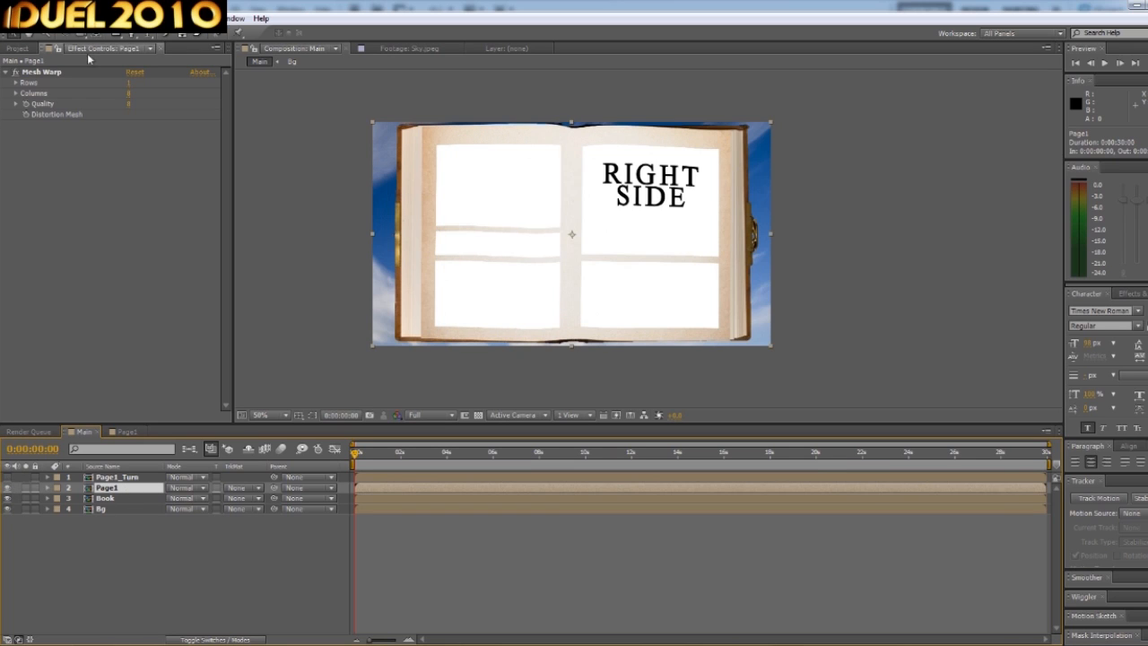
{"action": "mouse_move", "coordinate": [793, 108]}
{"action": "left_mouse_down"}
{"action": "mouse_move", "coordinate": [894, 363]}
{"action": "mouse_move", "coordinate": [910, 355]}
{"action": "mouse_move", "coordinate": [906, 363]}
{"action": "left_mouse_up"}
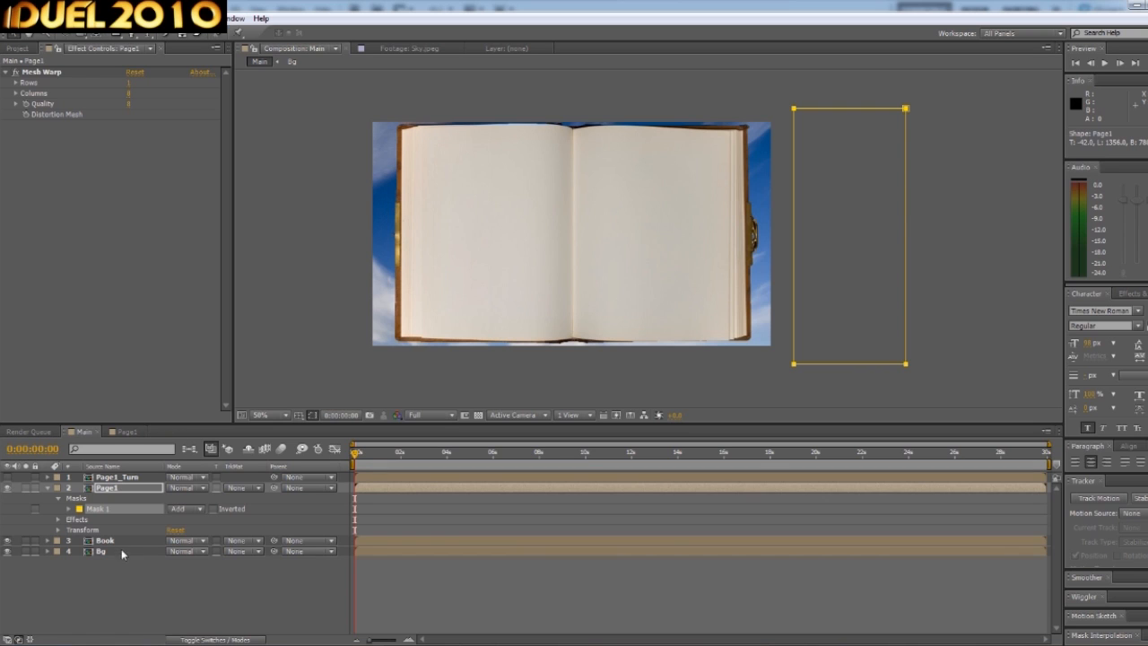
{"action": "left_click", "coordinate": [8, 487]}
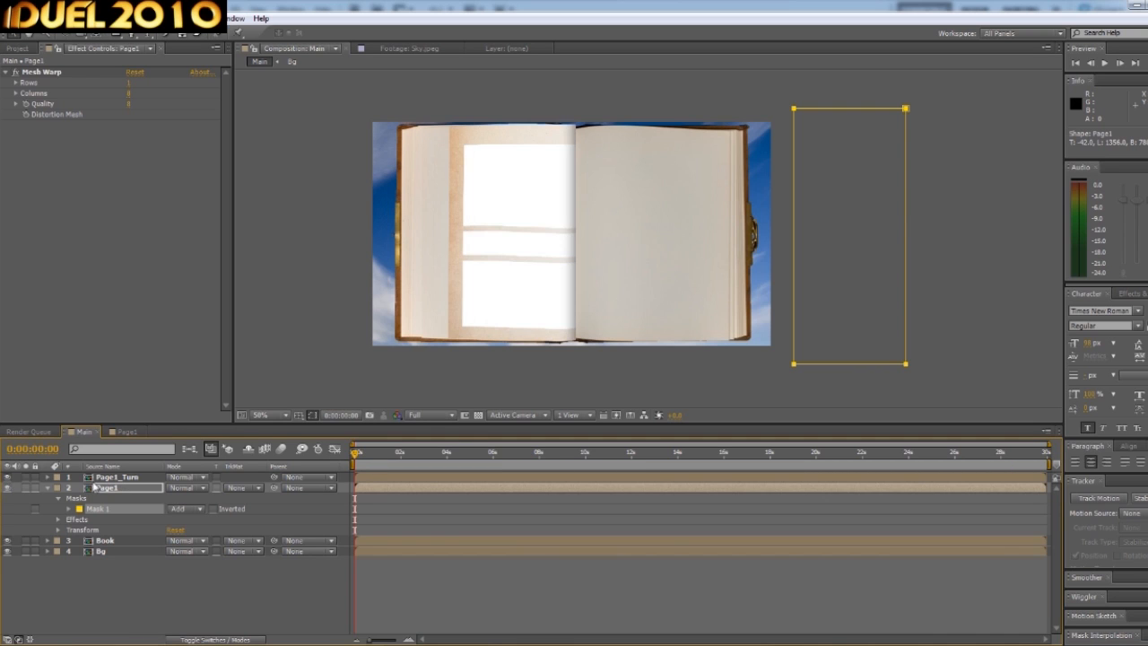
Move the Page1_Turn fold to about 122, 358 at the book's right edge and keyframe Fold Position at 0:00:00:00.
{"action": "left_click", "coordinate": [368, 477]}
{"action": "key", "text": "p"}
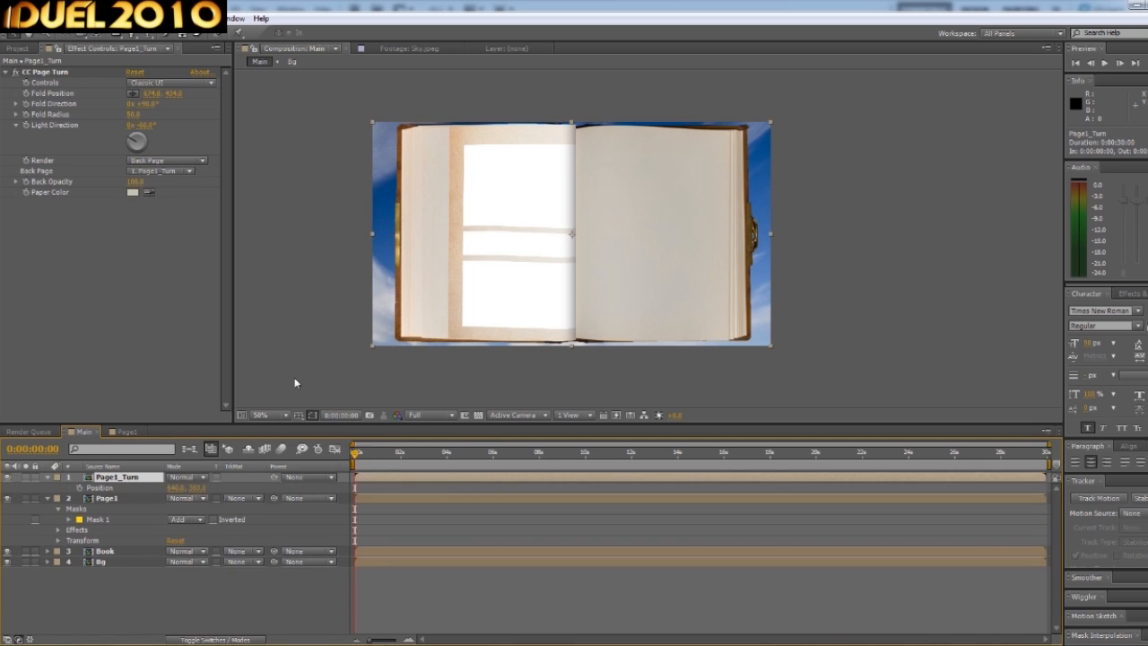
{"action": "left_click", "coordinate": [131, 95]}
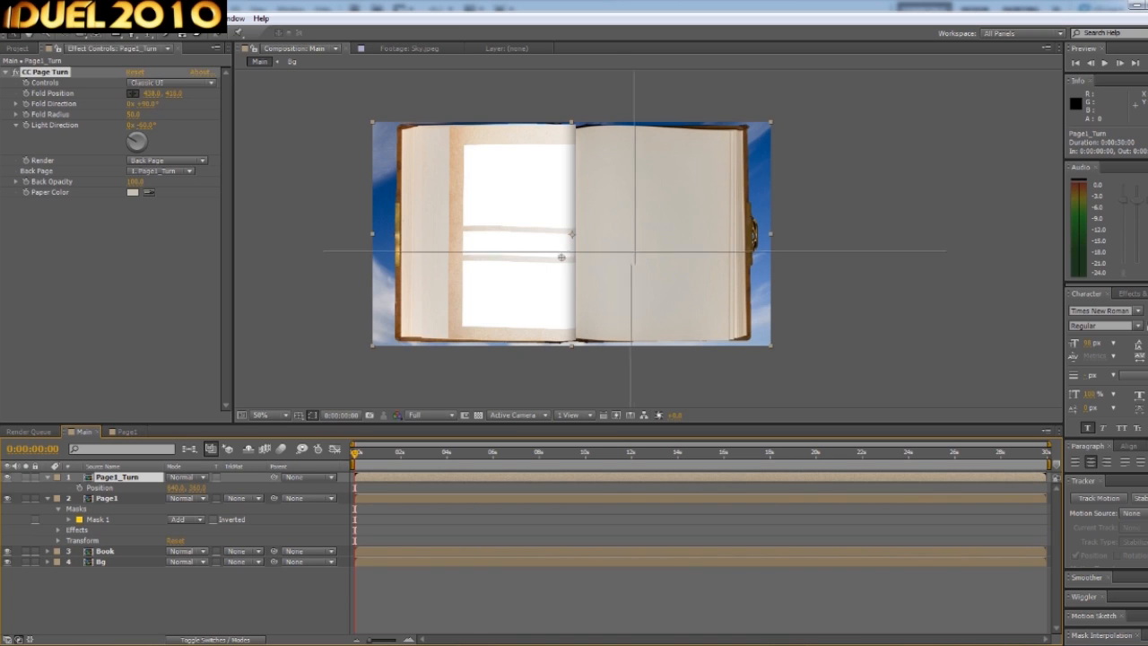
{"action": "left_click", "coordinate": [620, 229]}
{"action": "left_click_drag", "start_coordinate": [621, 230], "coordinate": [732, 233]}
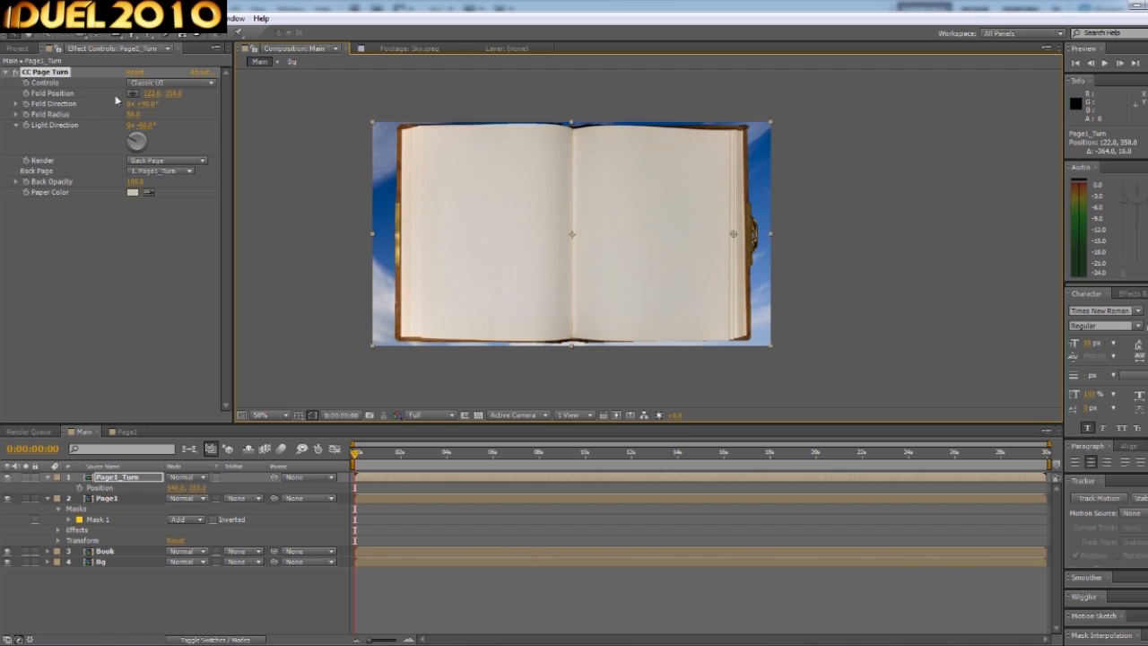
{"action": "left_click", "coordinate": [27, 99]}
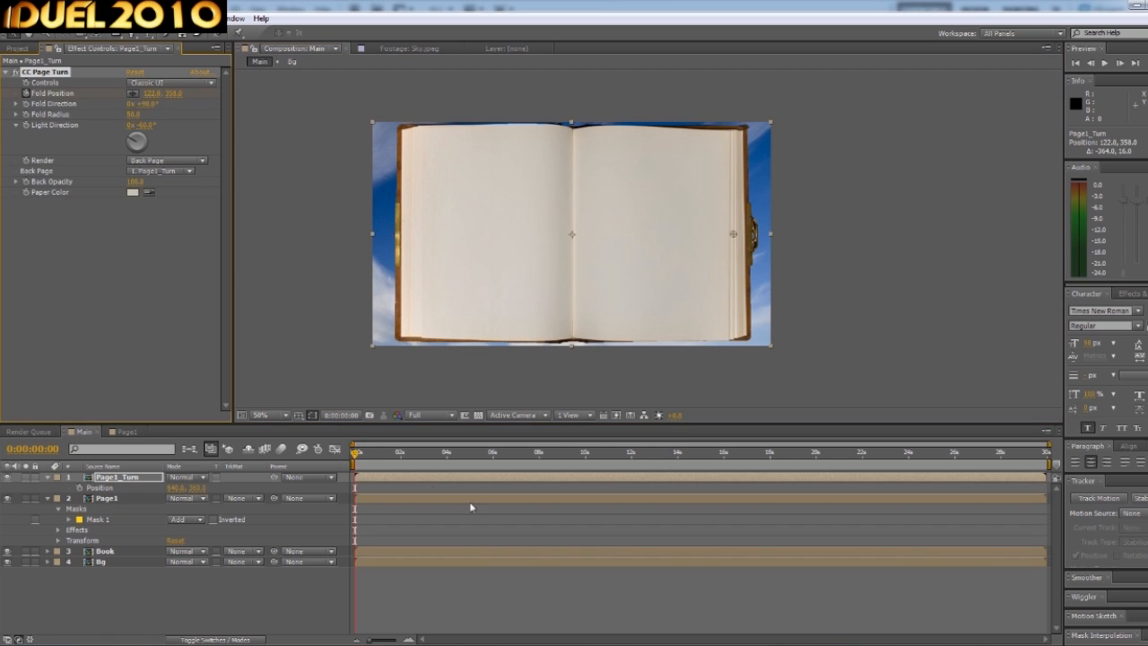
{"action": "mouse_move", "coordinate": [356, 455]}
{"action": "left_mouse_down"}
{"action": "mouse_move", "coordinate": [370, 458]}
{"action": "mouse_move", "coordinate": [353, 457]}
{"action": "left_mouse_up"}
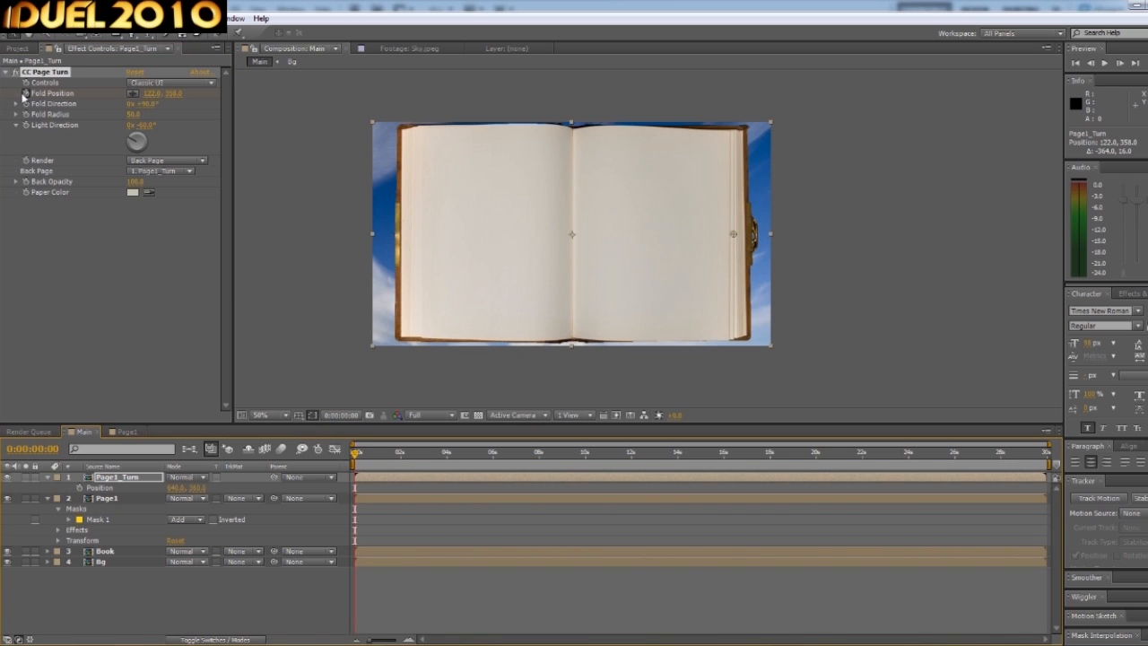
At 0:00:00:21, move the fold to about 656, 410 beside the spine and set the Fold Radius to 27.4.
{"action": "left_click_drag", "start_coordinate": [357, 457], "coordinate": [374, 457]}
{"action": "left_click_drag", "start_coordinate": [732, 233], "coordinate": [557, 248]}
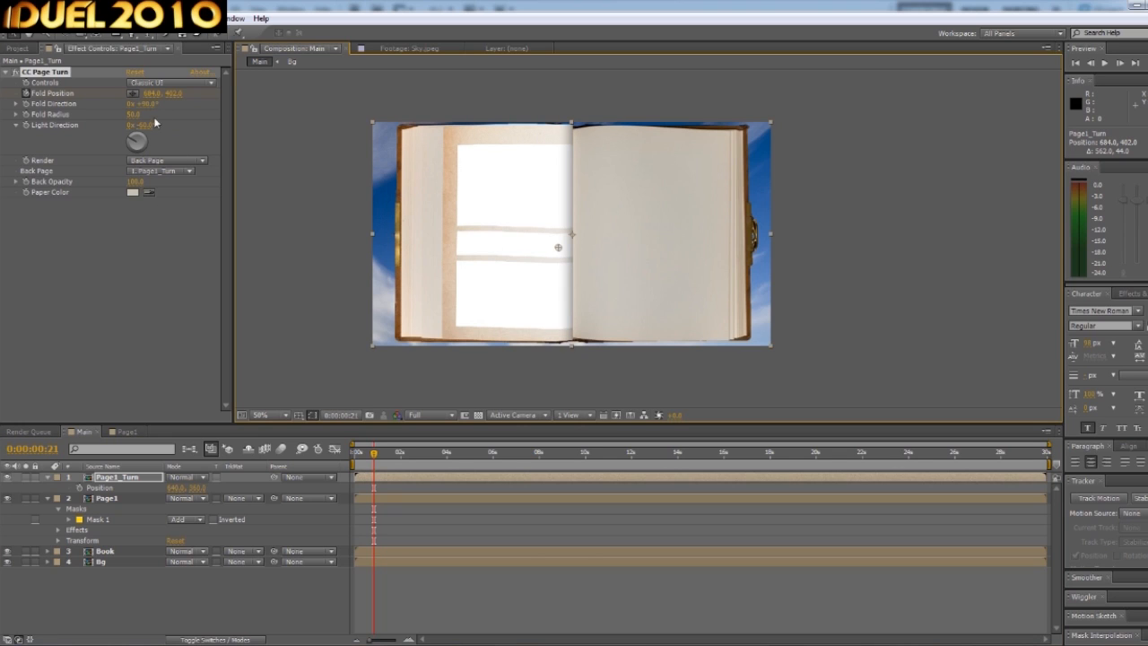
{"action": "left_click_drag", "start_coordinate": [133, 115], "coordinate": [107, 115]}
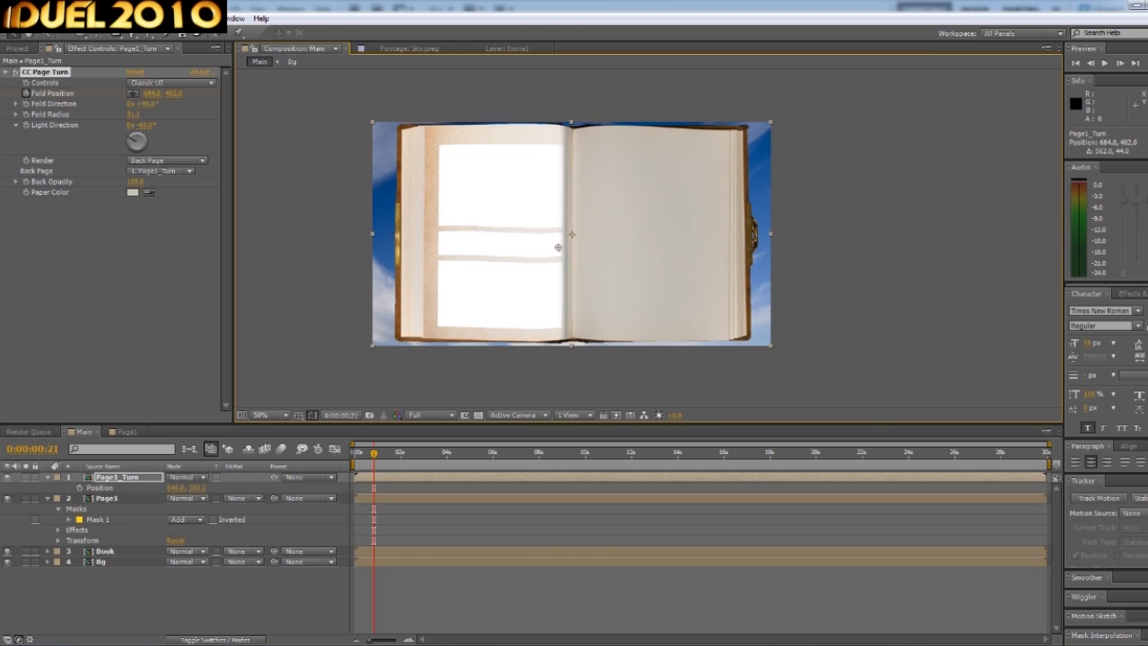
{"action": "left_click_drag", "start_coordinate": [557, 250], "coordinate": [565, 248]}
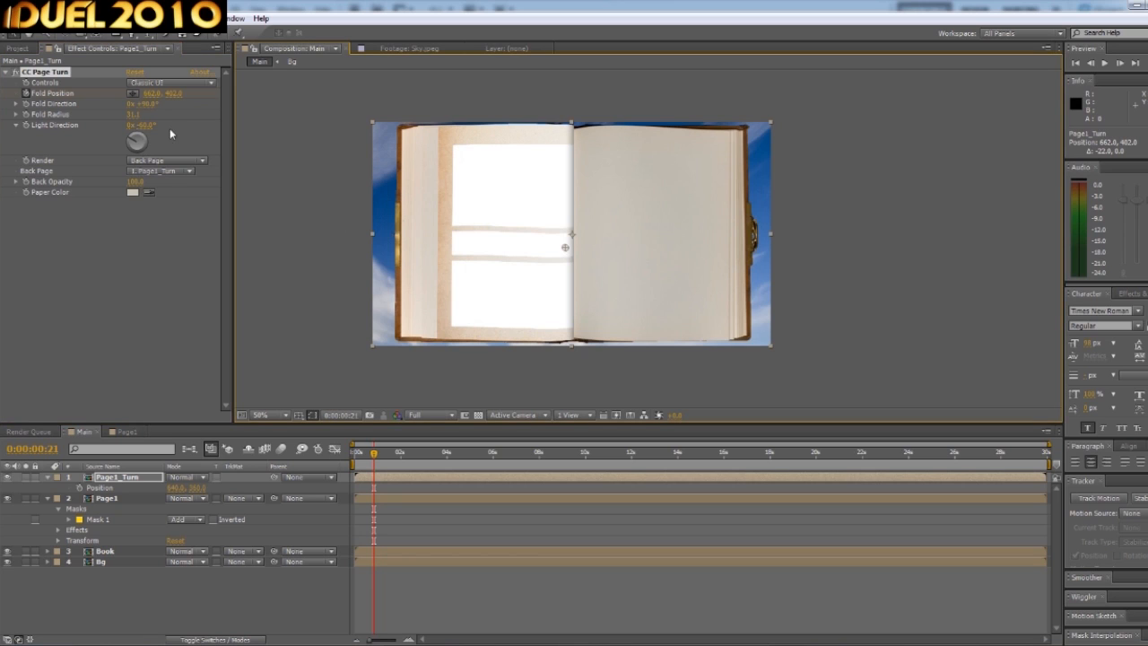
{"action": "mouse_move", "coordinate": [133, 115]}
{"action": "left_mouse_down"}
{"action": "mouse_move", "coordinate": [97, 114]}
{"action": "mouse_move", "coordinate": [124, 115]}
{"action": "left_mouse_up"}
{"action": "mouse_move", "coordinate": [565, 248]}
{"action": "left_mouse_down"}
{"action": "mouse_move", "coordinate": [681, 250]}
{"action": "mouse_move", "coordinate": [559, 246]}
{"action": "mouse_move", "coordinate": [567, 253]}
{"action": "left_mouse_up"}
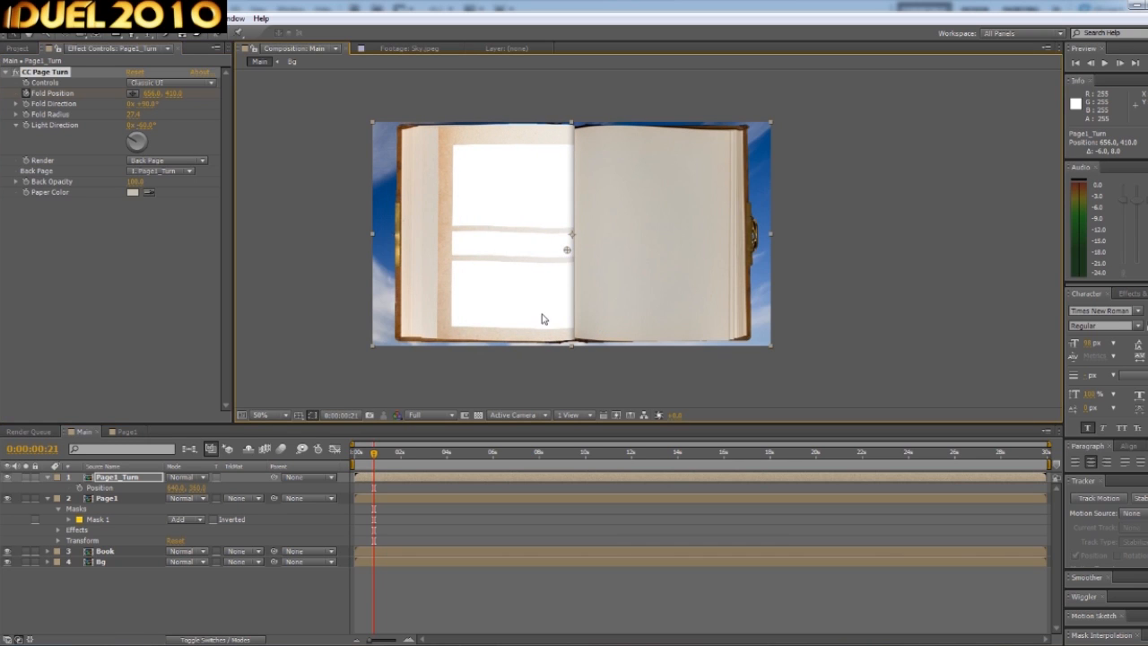
Keyframe Page1's Mask Path at 0:00:00:04, with the mask's left edge moved onto the right edge of the page.
{"action": "key", "text": "u"}
{"action": "left_click_drag", "start_coordinate": [366, 457], "coordinate": [355, 458]}
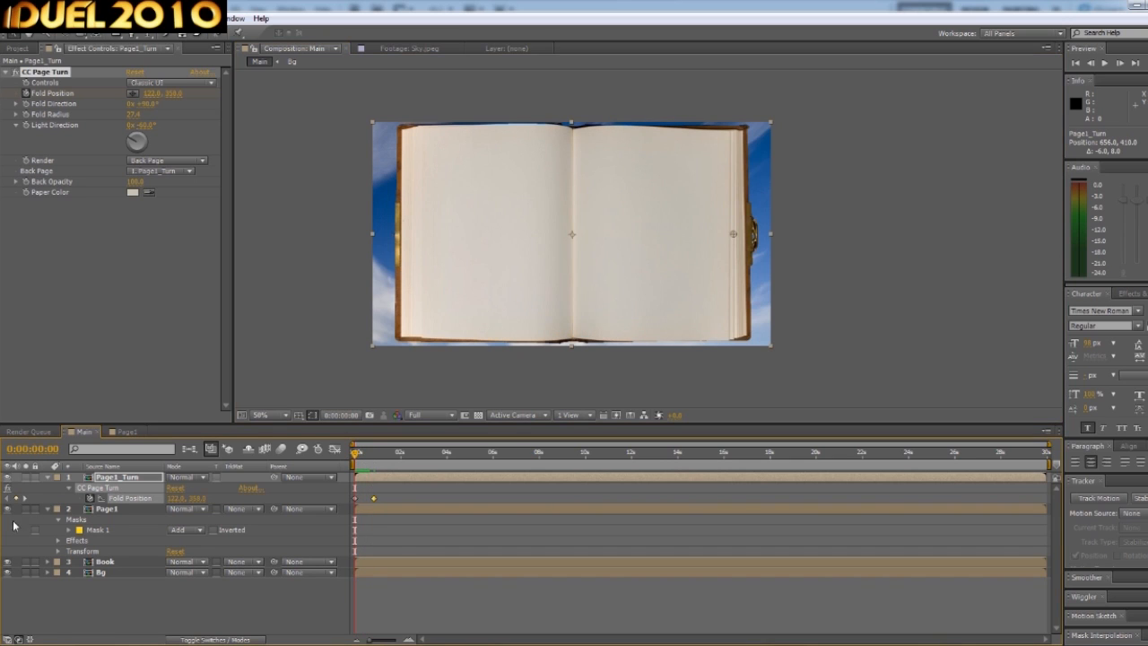
{"action": "left_click", "coordinate": [109, 509]}
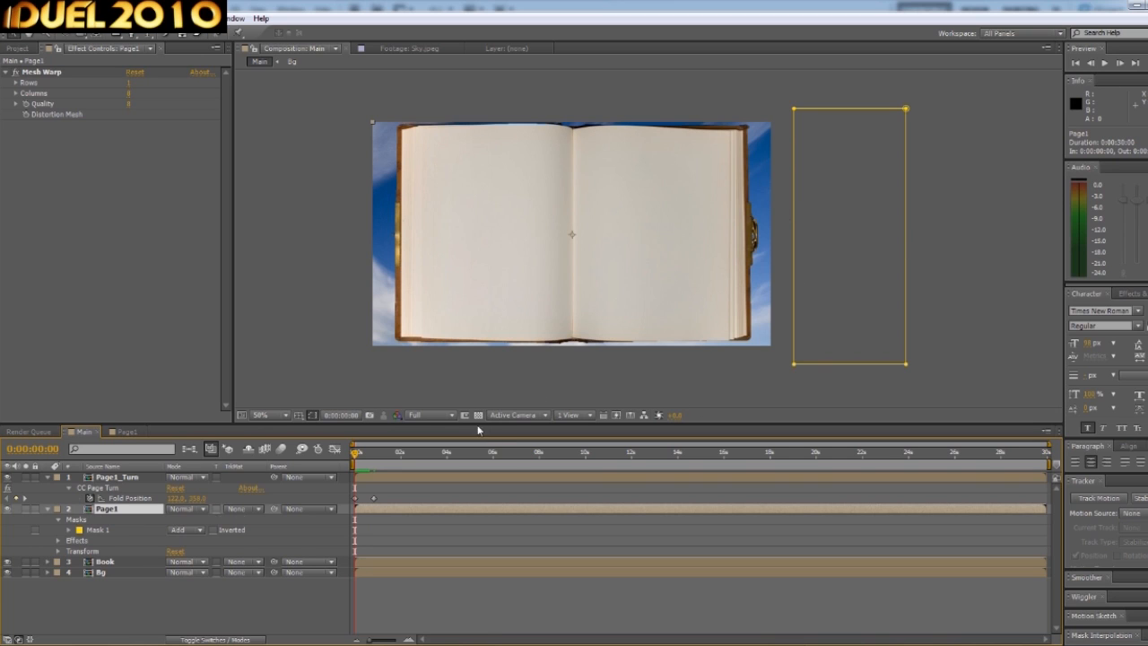
{"action": "key", "text": "m"}
{"action": "left_click", "coordinate": [90, 530]}
{"action": "left_click_drag", "start_coordinate": [357, 454], "coordinate": [362, 458]}
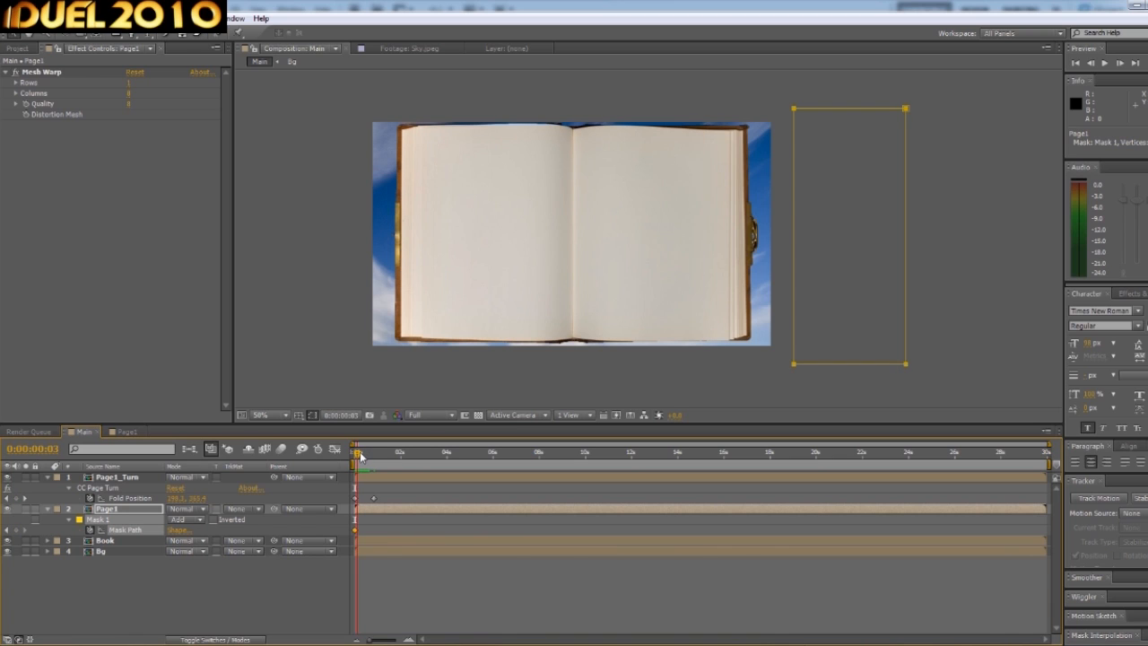
{"action": "left_click", "coordinate": [90, 531]}
{"action": "left_click", "coordinate": [90, 531]}
{"action": "key", "text": "Page_Down"}
{"action": "left_click_drag", "start_coordinate": [794, 234], "coordinate": [735, 234]}
{"action": "left_click", "coordinate": [799, 235]}
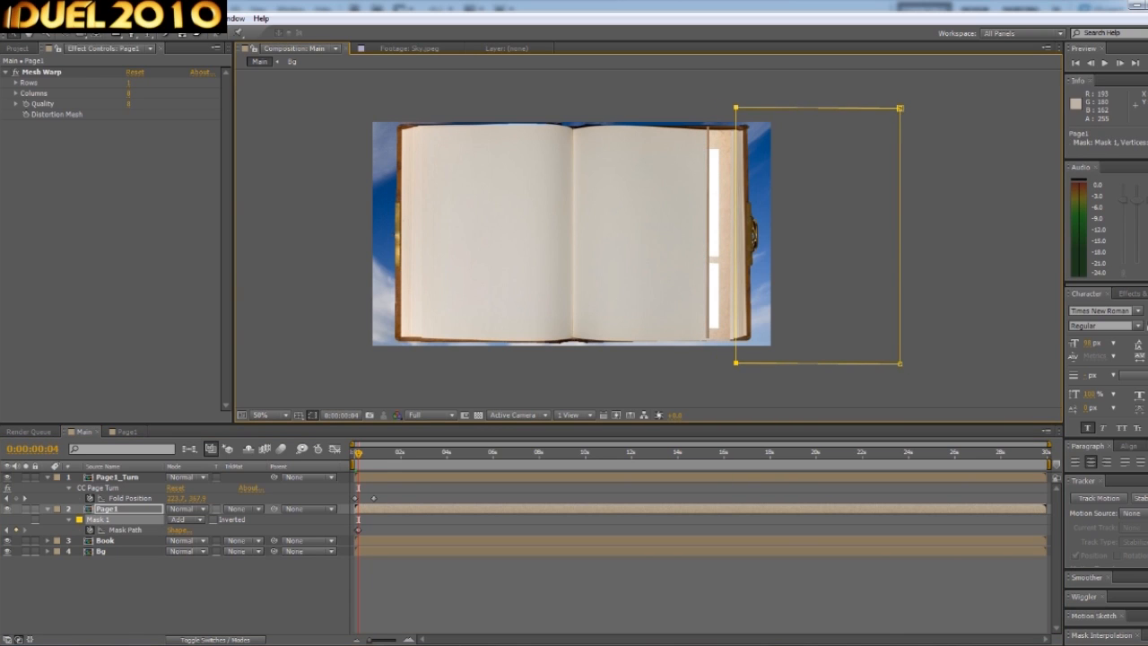
At 0:00:00:21, move the left edge of Page1's mask to the book's spine.
{"action": "key", "text": "Page_Down"}
{"action": "key", "text": "Page_Down"}
{"action": "key", "text": "Page_Down"}
{"action": "key", "text": "Page_Down"}
{"action": "key", "text": "Page_Down"}
{"action": "key", "text": "Page_Down"}
{"action": "key", "text": "Page_Down"}
{"action": "key", "text": "Page_Down"}
{"action": "key", "text": "Page_Down"}
{"action": "key", "text": "Page_Down"}
{"action": "key", "text": "Page_Down"}
{"action": "key", "text": "Page_Down"}
{"action": "key", "text": "Page_Down"}
{"action": "key", "text": "Page_Down"}
{"action": "key", "text": "Page_Down"}
{"action": "key", "text": "Page_Down"}
{"action": "key", "text": "Page_Down"}
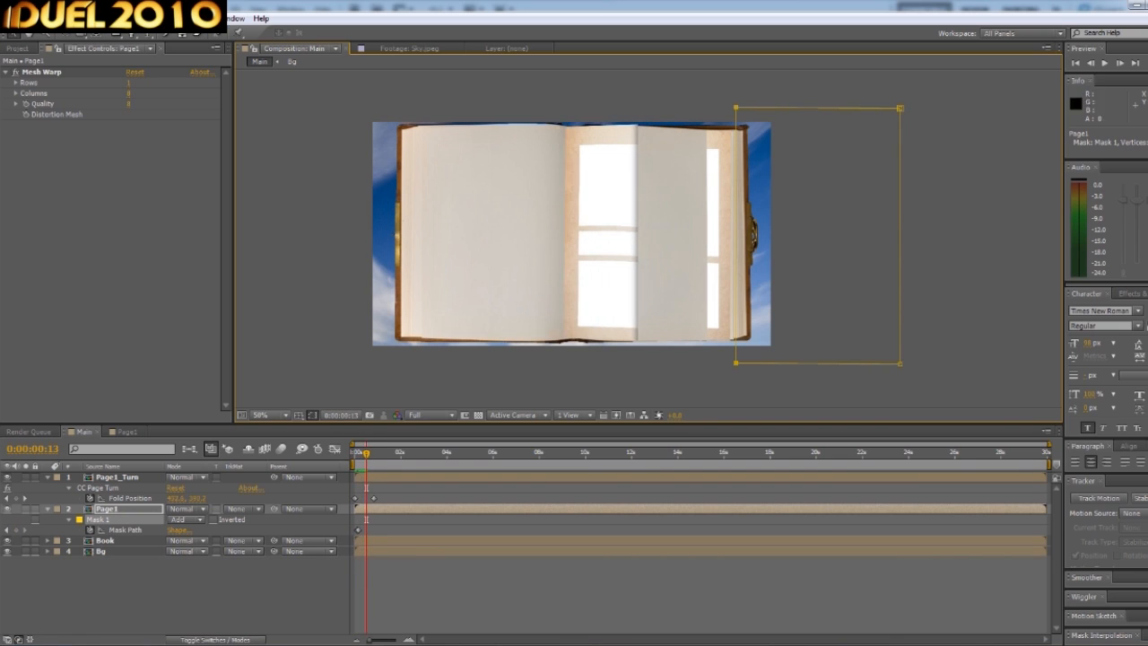
{"action": "key", "text": "Page_Down"}
{"action": "key", "text": "Page_Up"}
{"action": "key", "text": "Page_Up"}
{"action": "key", "text": "Page_Down"}
{"action": "left_click_drag", "start_coordinate": [735, 233], "coordinate": [571, 233]}
Step back through the frames to the start, checking the mask edge against the turning page, and deselect the mask.
{"action": "key", "text": "Page_Up"}
{"action": "key", "text": "Page_Up"}
{"action": "key", "text": "Page_Up"}
{"action": "key", "text": "Page_Up"}
{"action": "key", "text": "Page_Up"}
{"action": "key", "text": "Page_Up"}
{"action": "key", "text": "Page_Up"}
{"action": "key", "text": "Page_Up"}
{"action": "key", "text": "Page_Up"}
{"action": "key", "text": "Page_Up"}
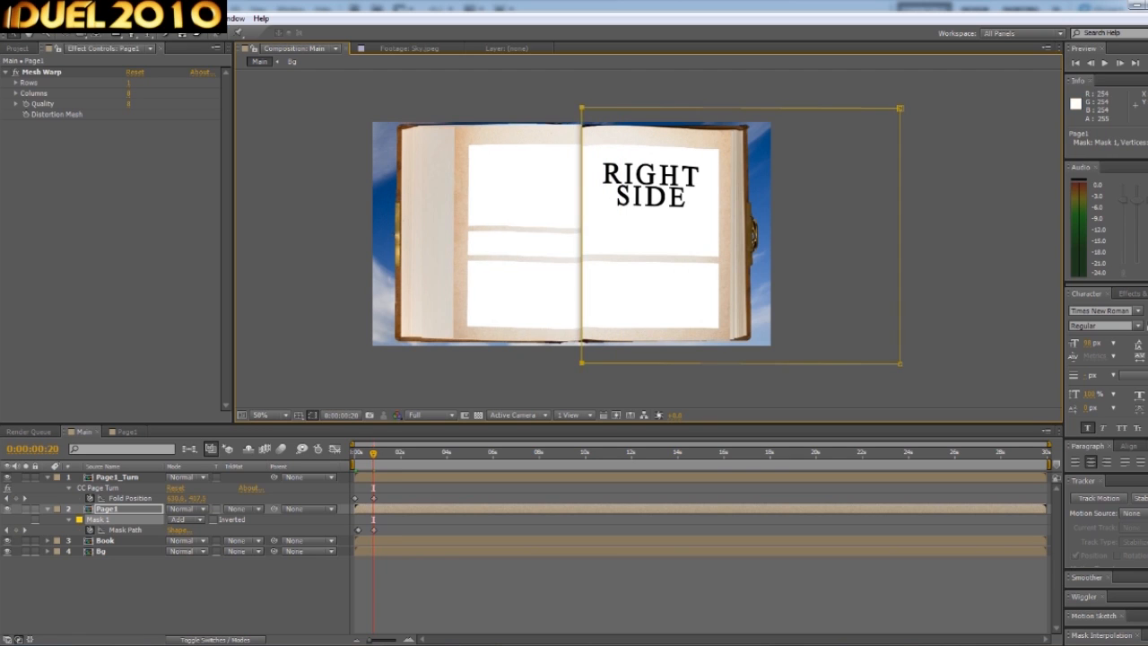
{"action": "key", "text": "Page_Up"}
{"action": "key", "text": "Page_Up"}
{"action": "key", "text": "Page_Up"}
{"action": "key", "text": "Page_Up"}
{"action": "key", "text": "Page_Up"}
{"action": "key", "text": "Page_Up"}
{"action": "key", "text": "Page_Up"}
{"action": "key", "text": "Page_Up"}
{"action": "key", "text": "Page_Up"}
{"action": "key", "text": "Page_Up"}
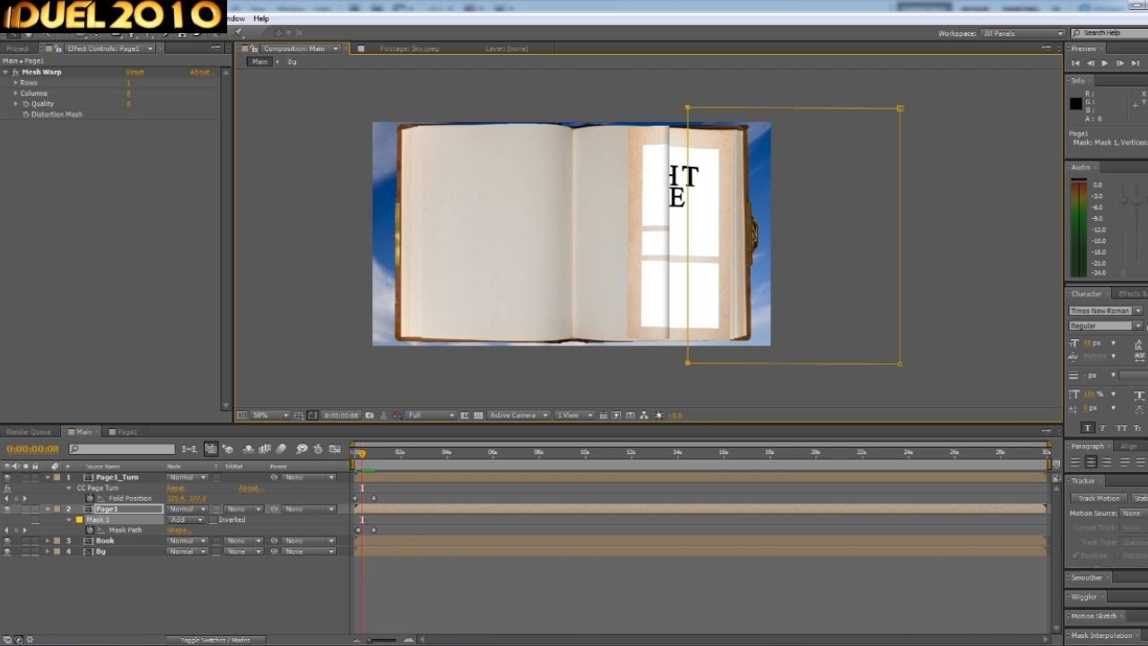
{"action": "left_click", "coordinate": [480, 474]}
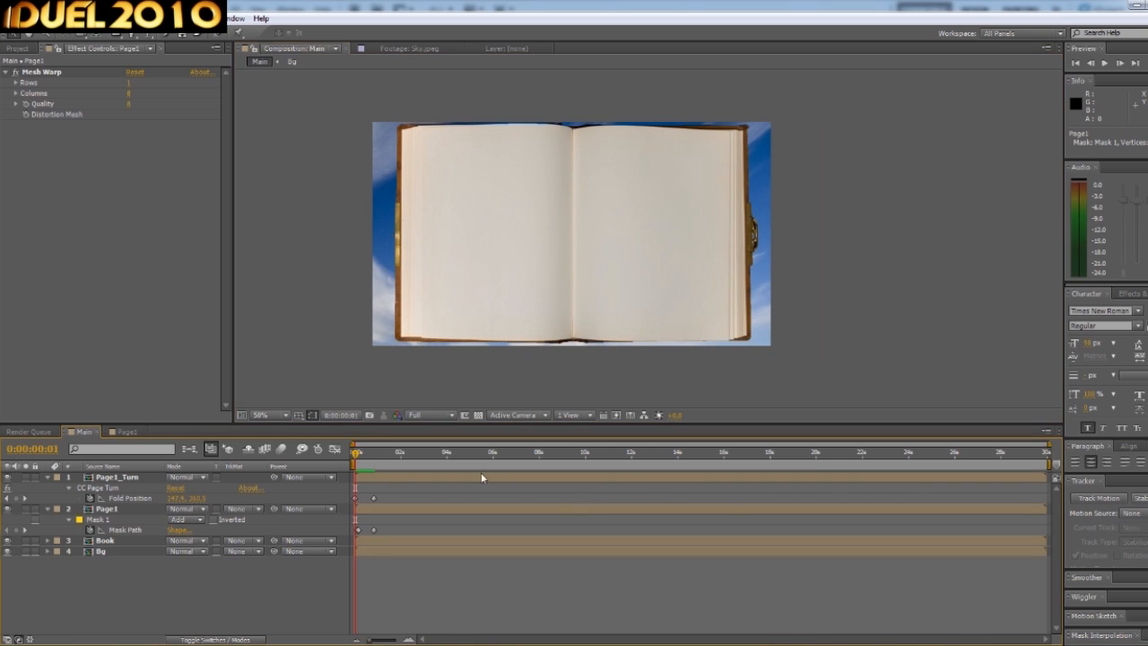
Pre-compose the Page1_Turn and Page1 layers together as Page_1, moving all attributes into the new composition.
{"action": "left_click_drag", "start_coordinate": [356, 452], "coordinate": [375, 455]}
{"action": "left_click", "coordinate": [19, 51]}
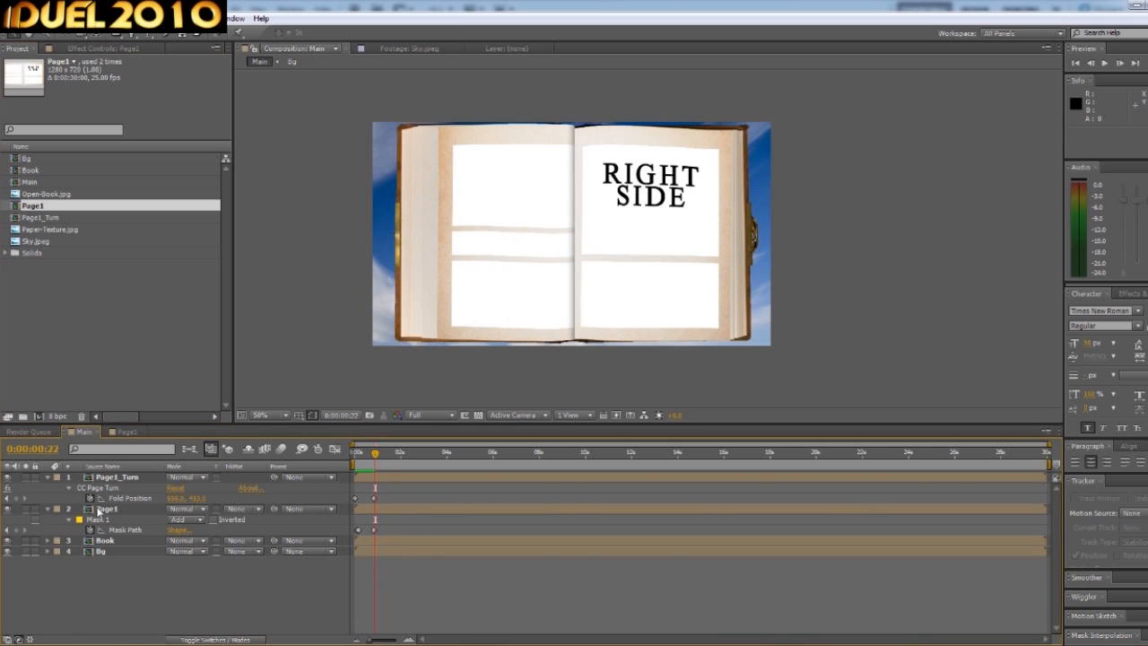
{"action": "left_click", "coordinate": [45, 207]}
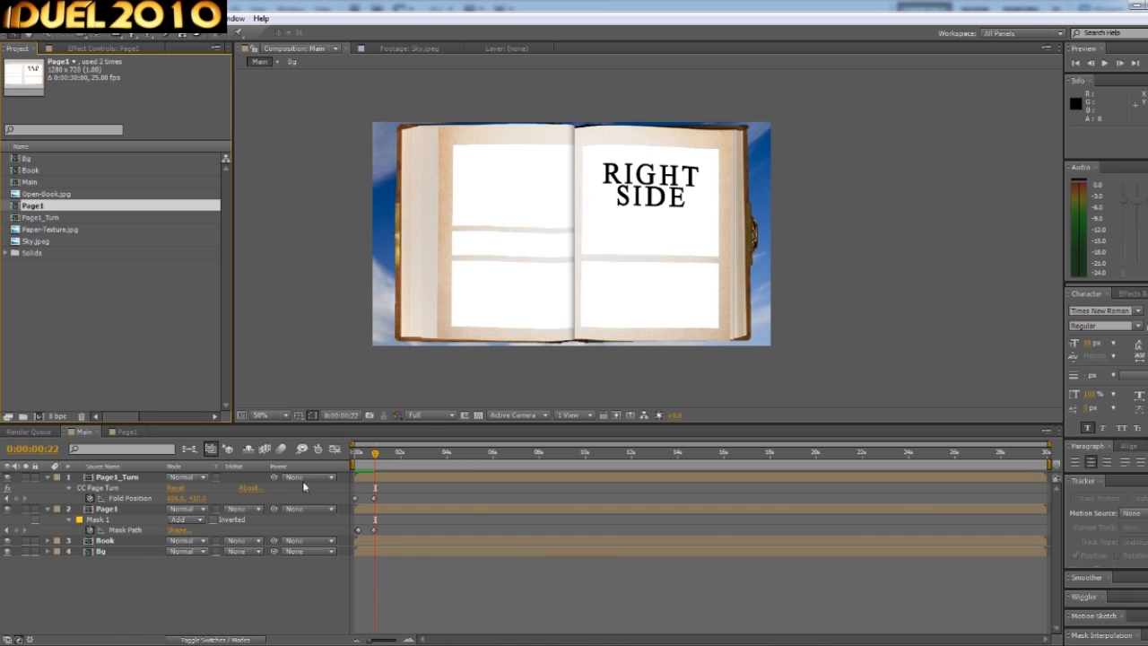
{"action": "left_click", "coordinate": [363, 480]}
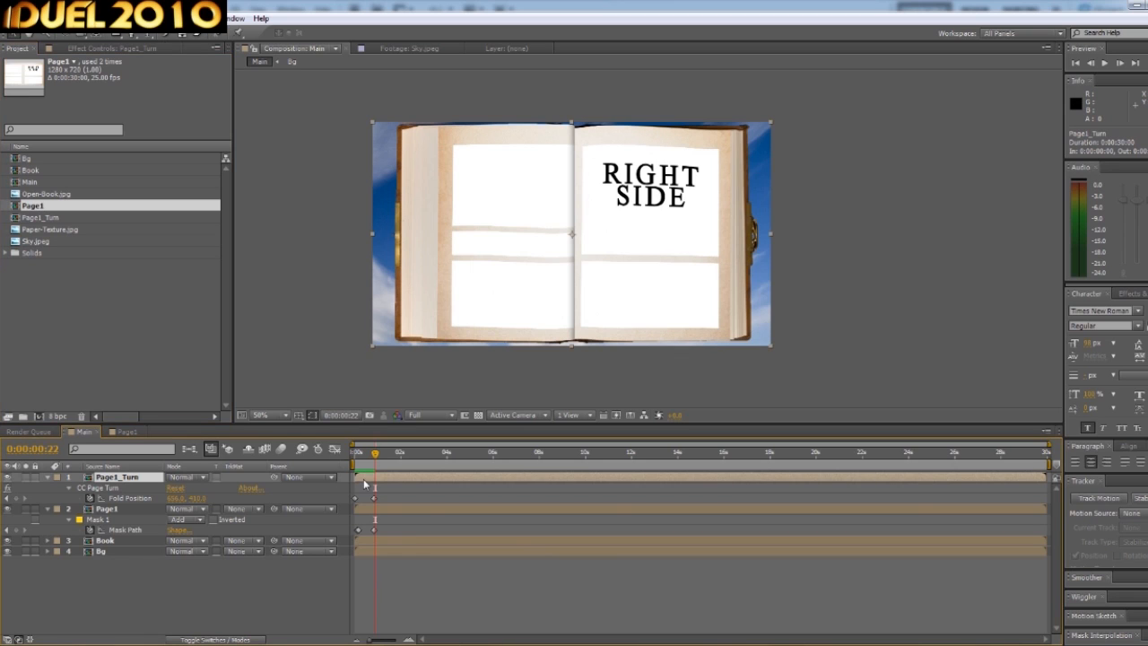
{"action": "left_click", "coordinate": [415, 508], "text": "shift"}
{"action": "left_click", "coordinate": [103, 18]}
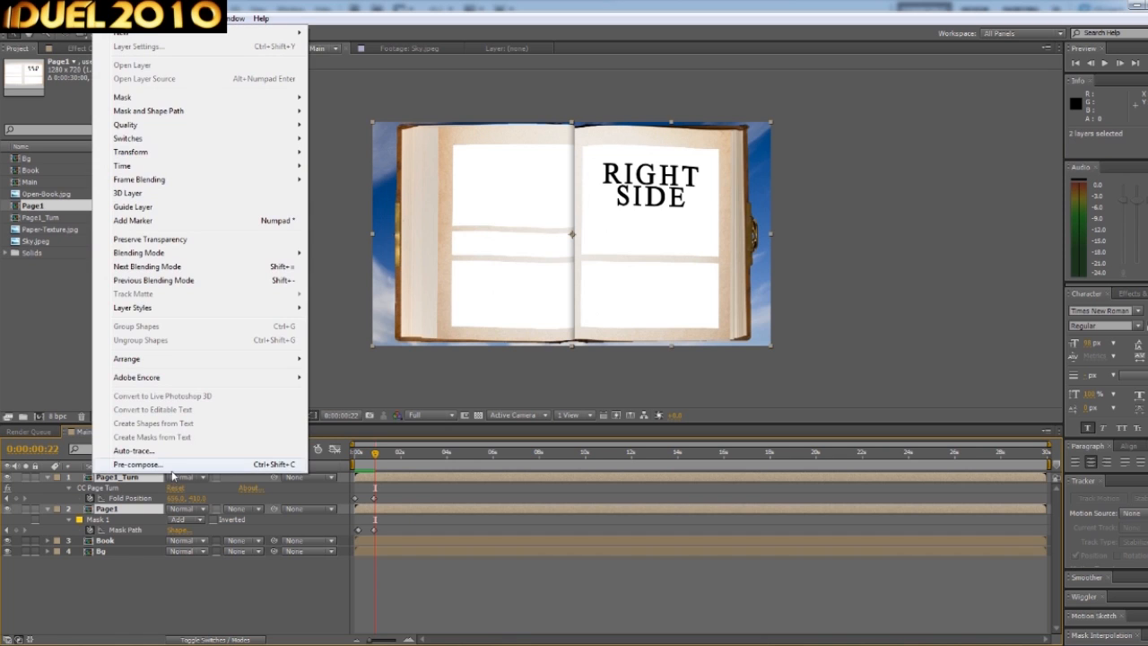
{"action": "left_click", "coordinate": [206, 464]}
{"action": "type", "text": "Page_1"}
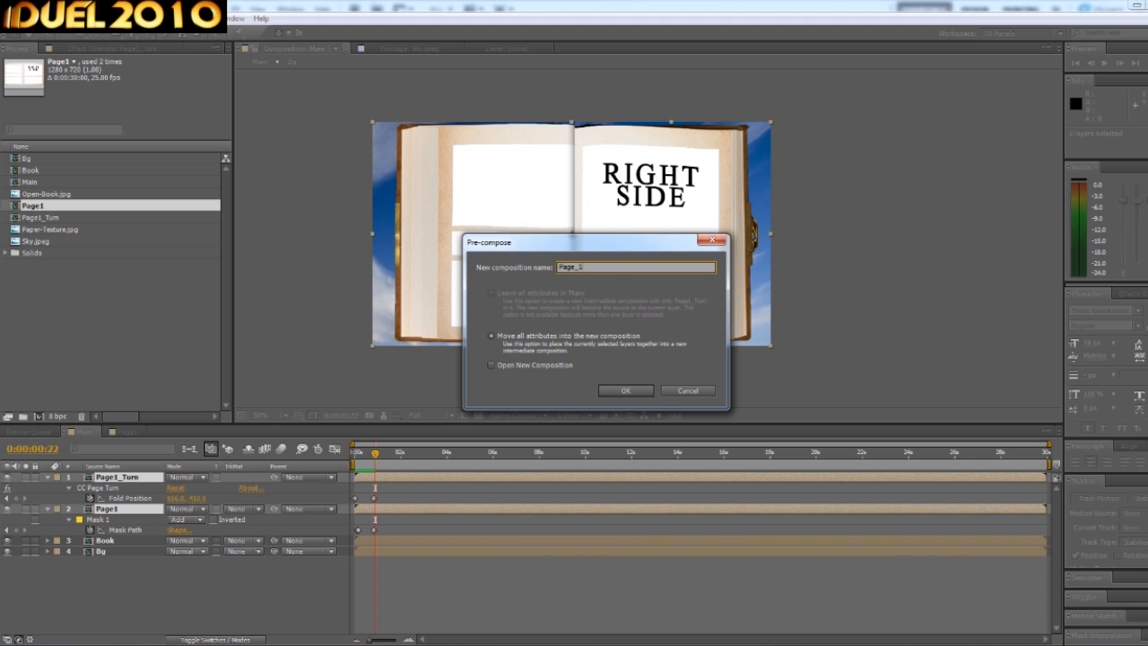
{"action": "left_click", "coordinate": [638, 390]}
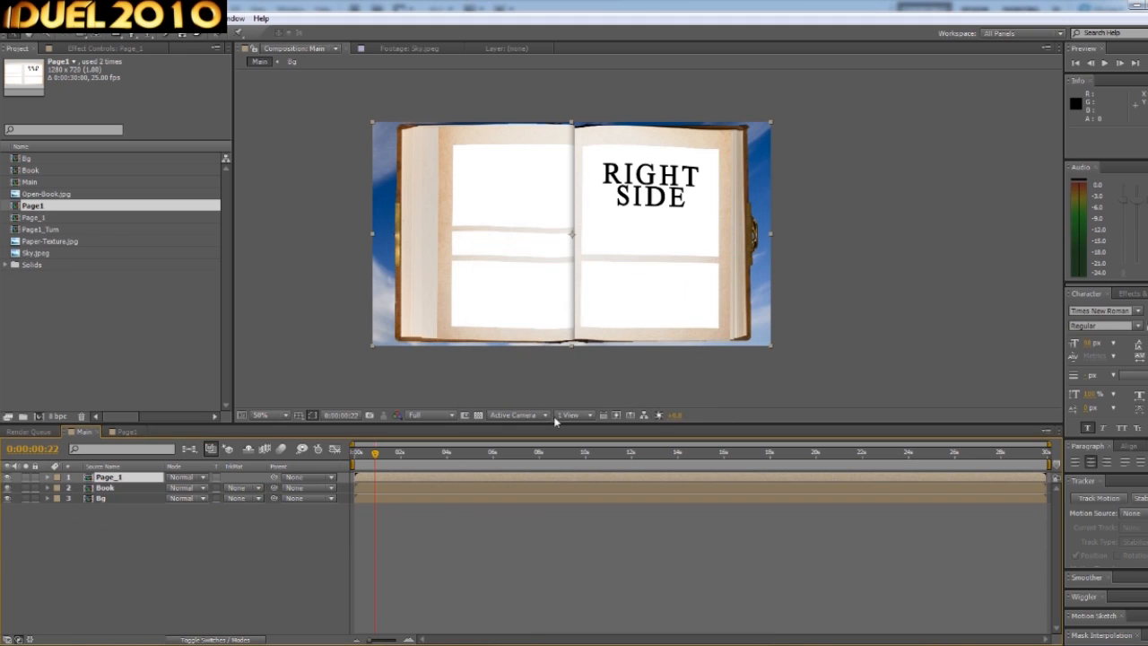
{"action": "left_click", "coordinate": [8, 478]}
{"action": "left_click", "coordinate": [8, 478]}
Duplicate the Page1 composition among the project items.
{"action": "right_click", "coordinate": [49, 208]}
{"action": "left_click", "coordinate": [31, 17]}
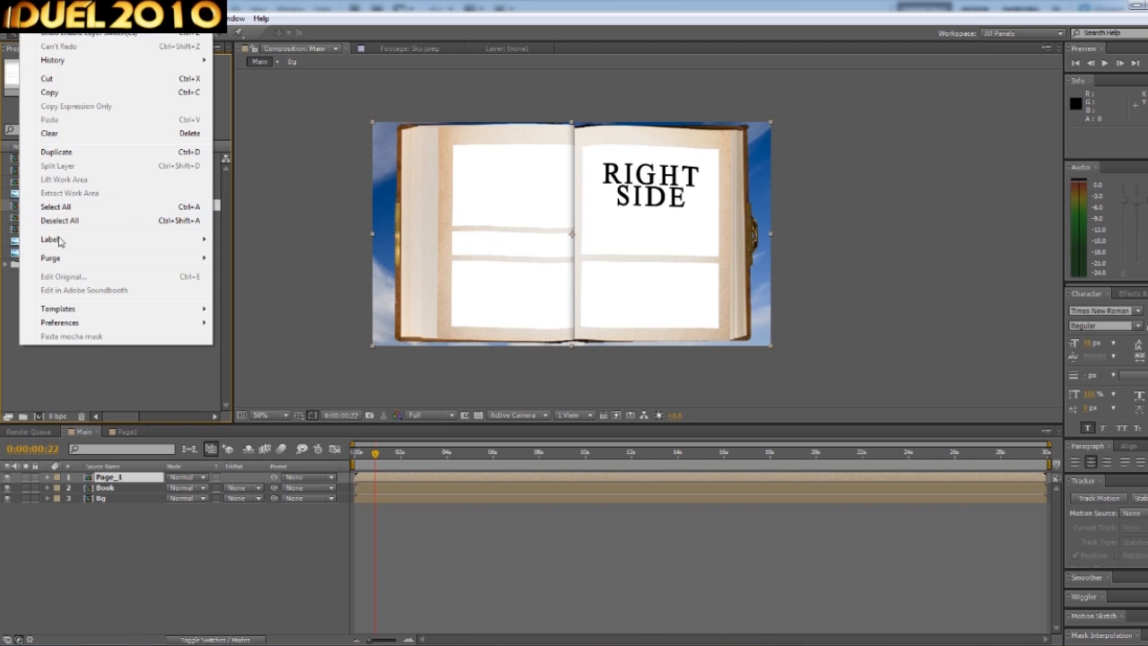
{"action": "left_click", "coordinate": [56, 153]}
Add a second Page_1 composition as the uppermost layer of Main and shift its start to 0:00:01:03.
{"action": "left_click_drag", "start_coordinate": [41, 218], "coordinate": [571, 235]}
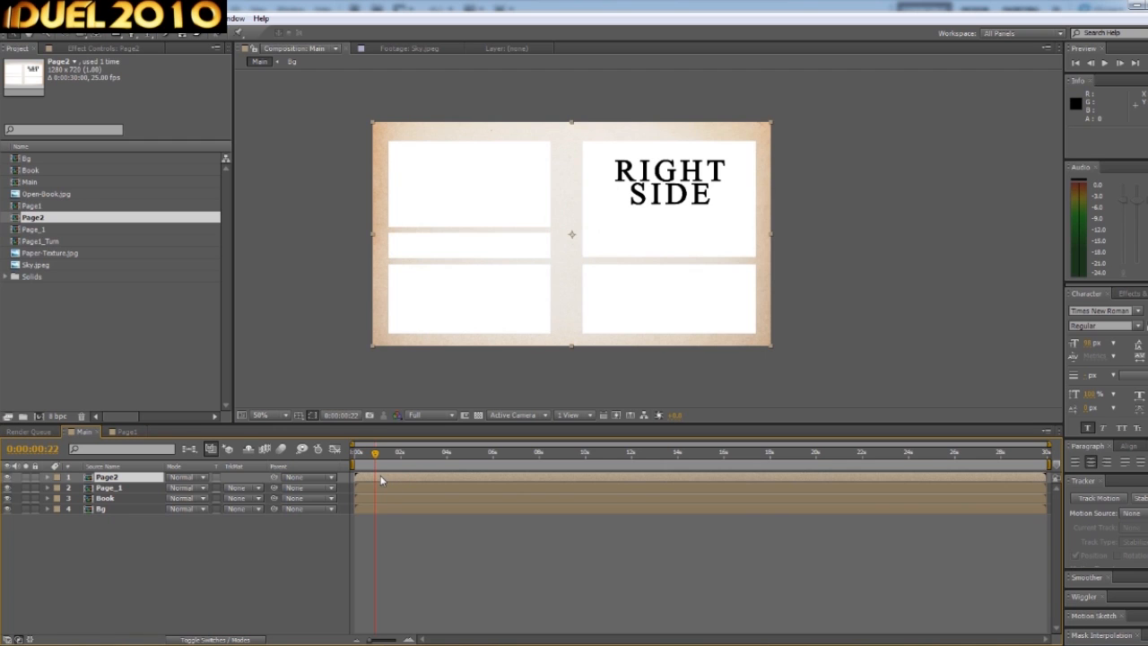
{"action": "key", "text": "Delete"}
{"action": "left_click_drag", "start_coordinate": [41, 231], "coordinate": [571, 236]}
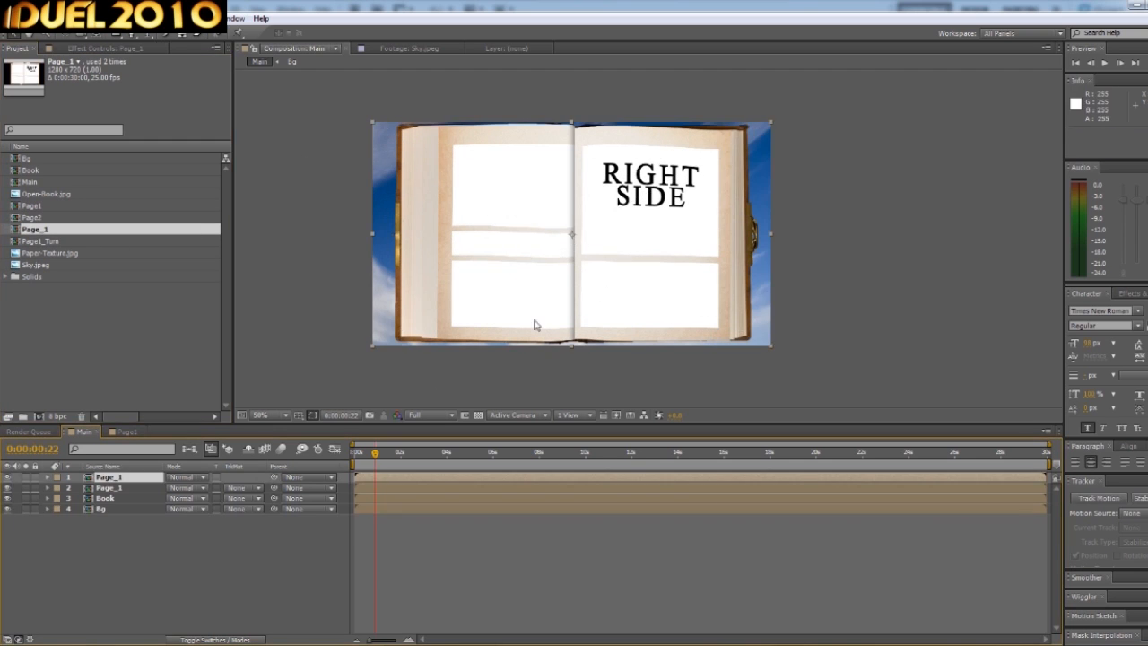
{"action": "left_click_drag", "start_coordinate": [385, 477], "coordinate": [400, 451]}
Open the nested Page1 composition through Page_1 and Page1_Turn and add the placeholder text "dtyrtuyrtuyr".
{"action": "double_click", "coordinate": [402, 477]}
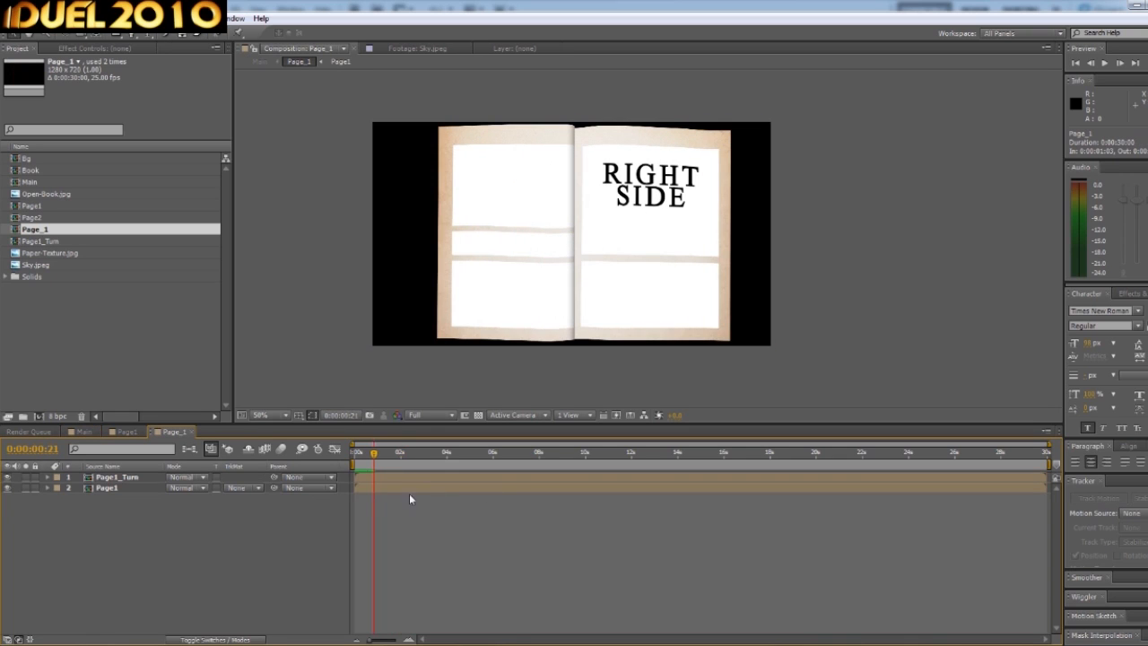
{"action": "key", "text": "ctrl+a"}
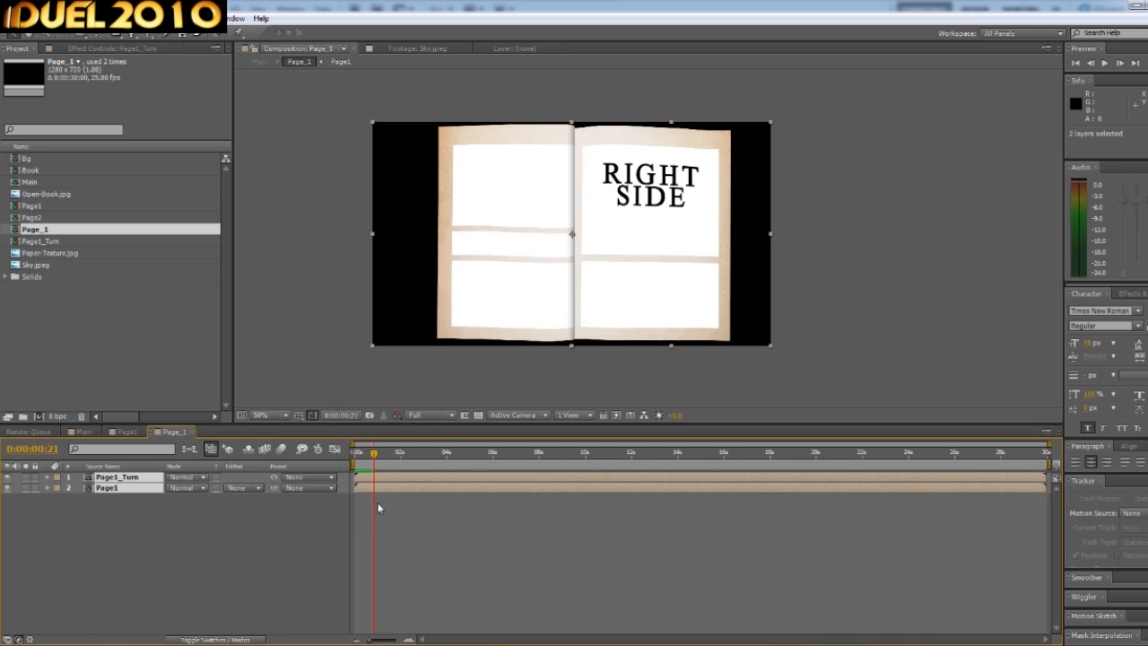
{"action": "left_click", "coordinate": [378, 507]}
{"action": "double_click", "coordinate": [390, 476]}
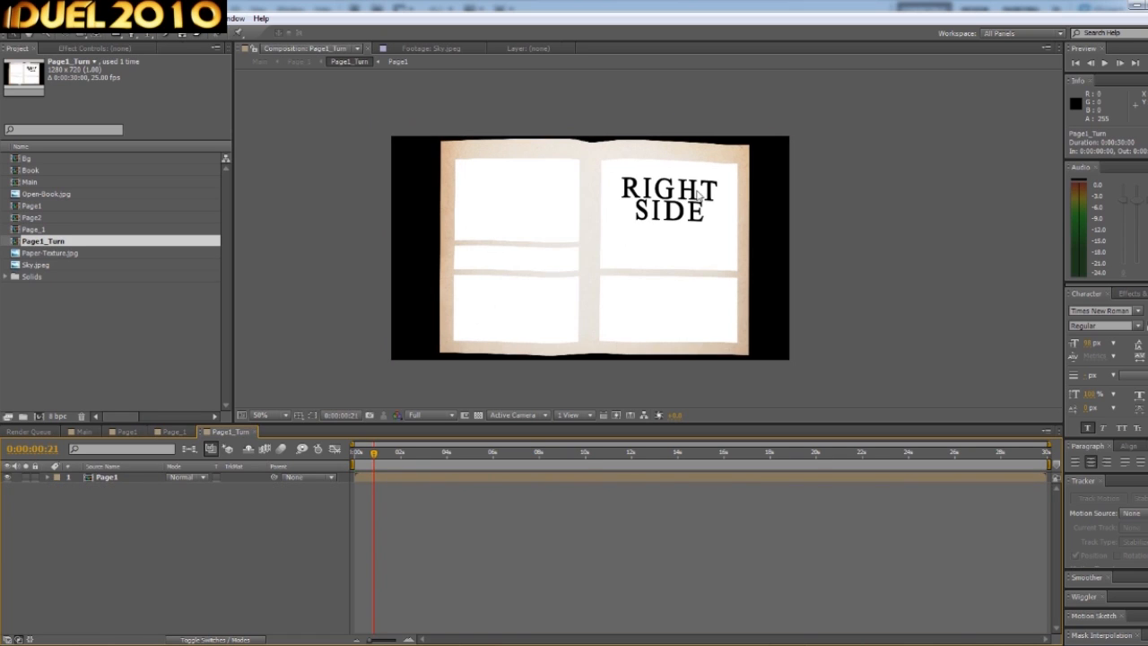
{"action": "double_click", "coordinate": [475, 476]}
{"action": "left_click", "coordinate": [150, 36]}
{"action": "left_click", "coordinate": [628, 267]}
{"action": "type", "text": "dtyrtuyrtuyr"}
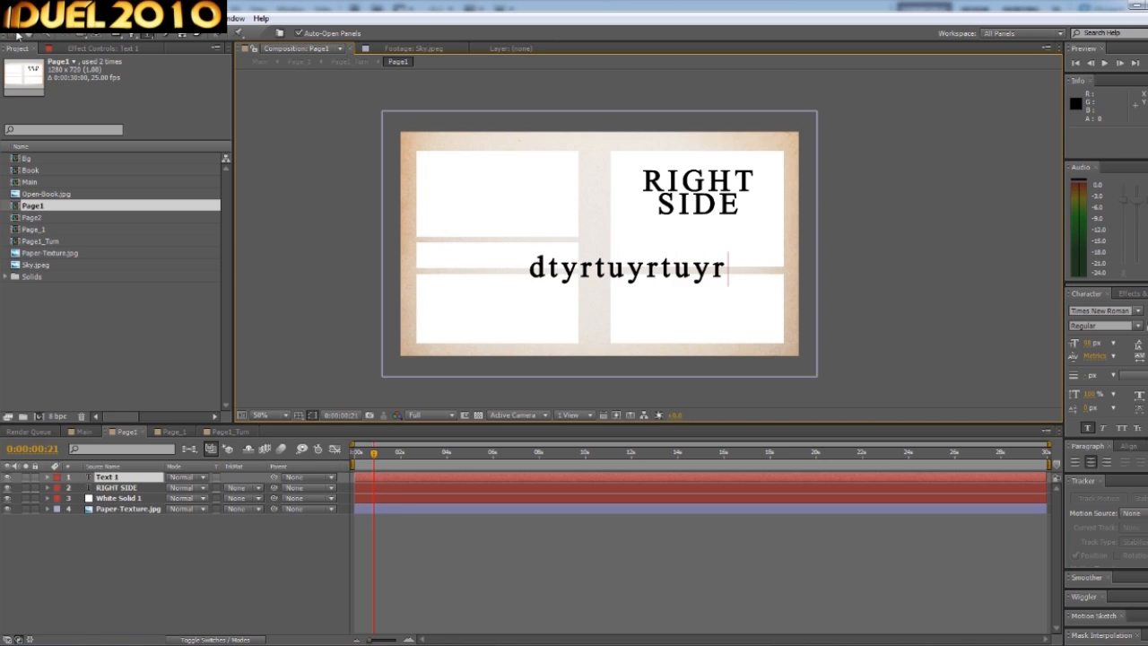
Move the placeholder text into the lower white box of the right page and shorten it to "dtyrtuyrt".
{"action": "left_click", "coordinate": [16, 34]}
{"action": "left_click_drag", "start_coordinate": [628, 267], "coordinate": [805, 289]}
{"action": "key", "text": "BackSpace"}
{"action": "key", "text": "Return"}
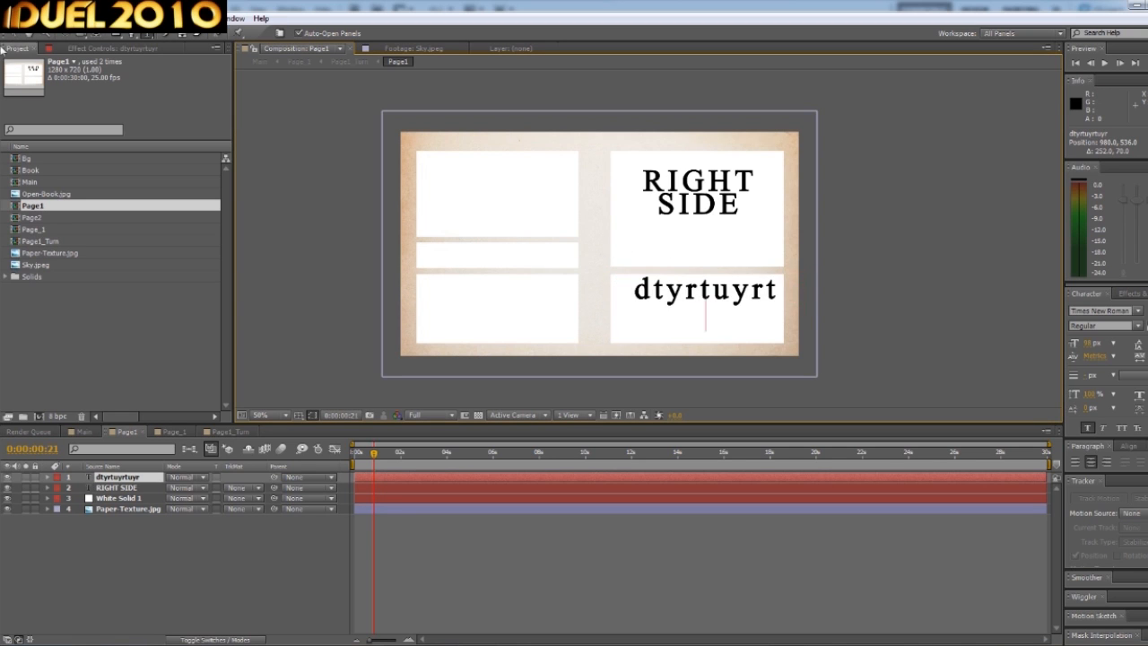
{"action": "left_click", "coordinate": [16, 36]}
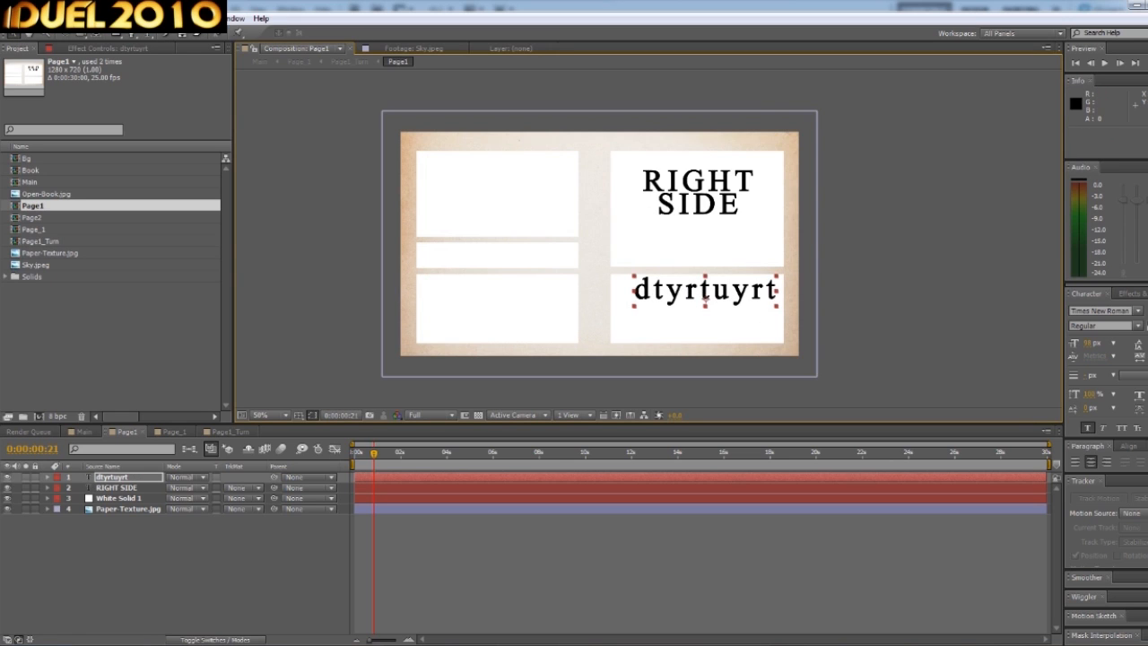
Duplicate the placeholder text into the left page's upper box, and return to Main at 0:00:01:00 to check both pages.
{"action": "left_click", "coordinate": [108, 18]}
{"action": "left_click", "coordinate": [80, 152]}
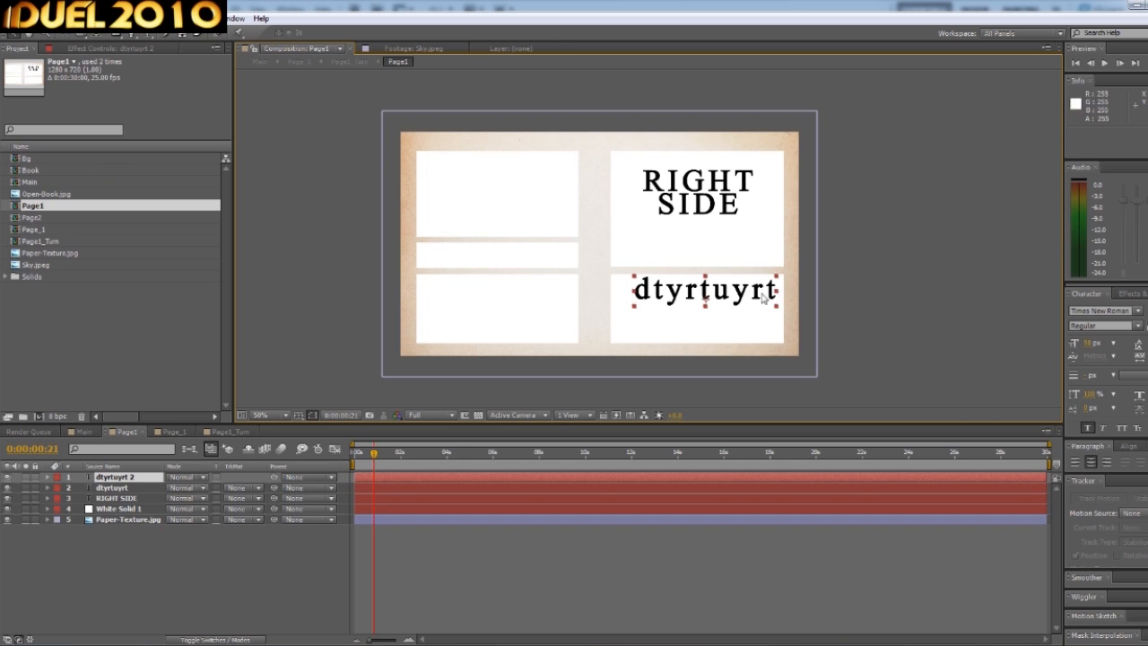
{"action": "left_click_drag", "start_coordinate": [706, 296], "coordinate": [496, 194]}
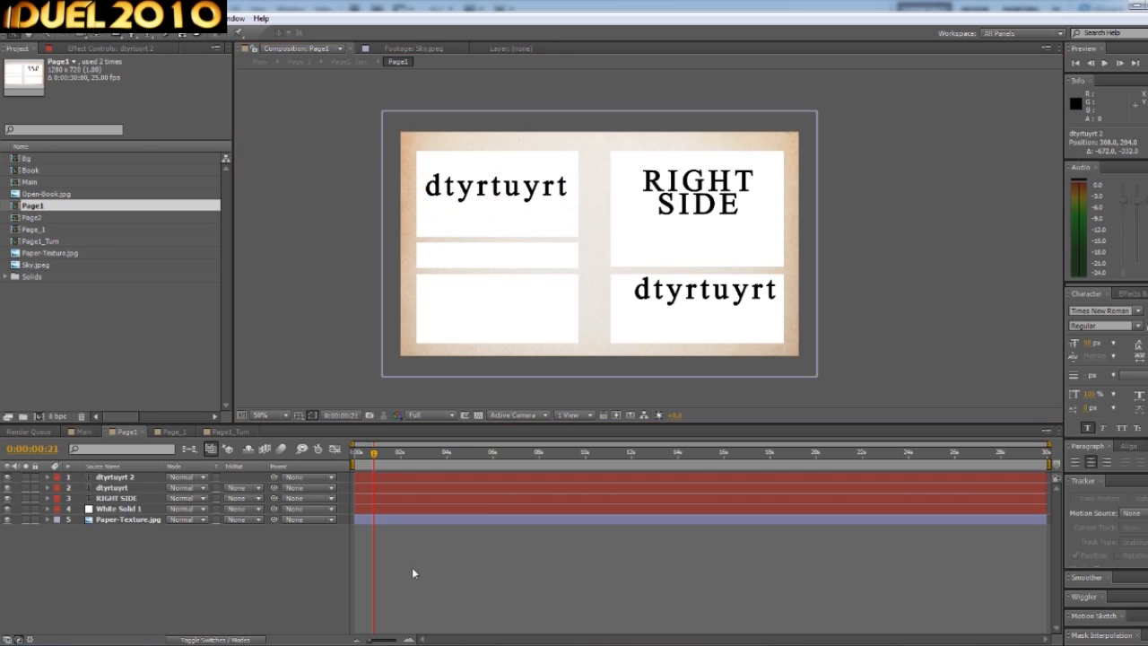
{"action": "left_click", "coordinate": [84, 431]}
{"action": "mouse_move", "coordinate": [375, 453]}
{"action": "left_mouse_down"}
{"action": "mouse_move", "coordinate": [404, 458]}
{"action": "mouse_move", "coordinate": [380, 454]}
{"action": "left_mouse_up"}
{"action": "left_click", "coordinate": [643, 583]}
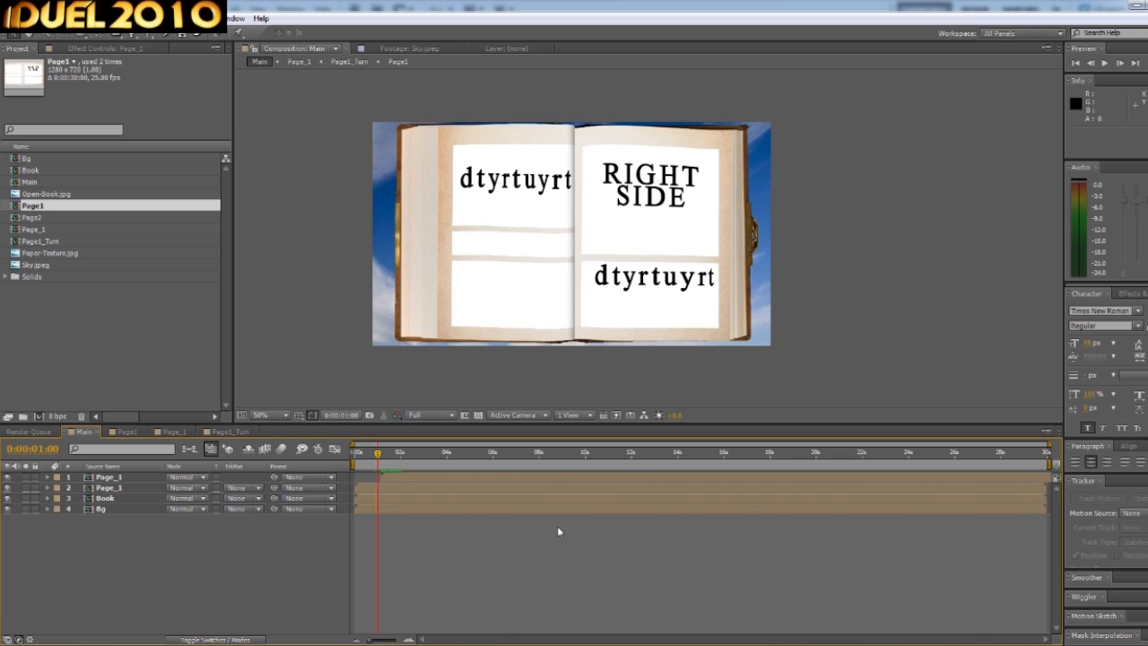
Apply Fast Blur to the Bg layer with Blurriness 51 and Repeat Edge Pixels enabled.
{"action": "left_click", "coordinate": [103, 509]}
{"action": "left_click", "coordinate": [132, 18]}
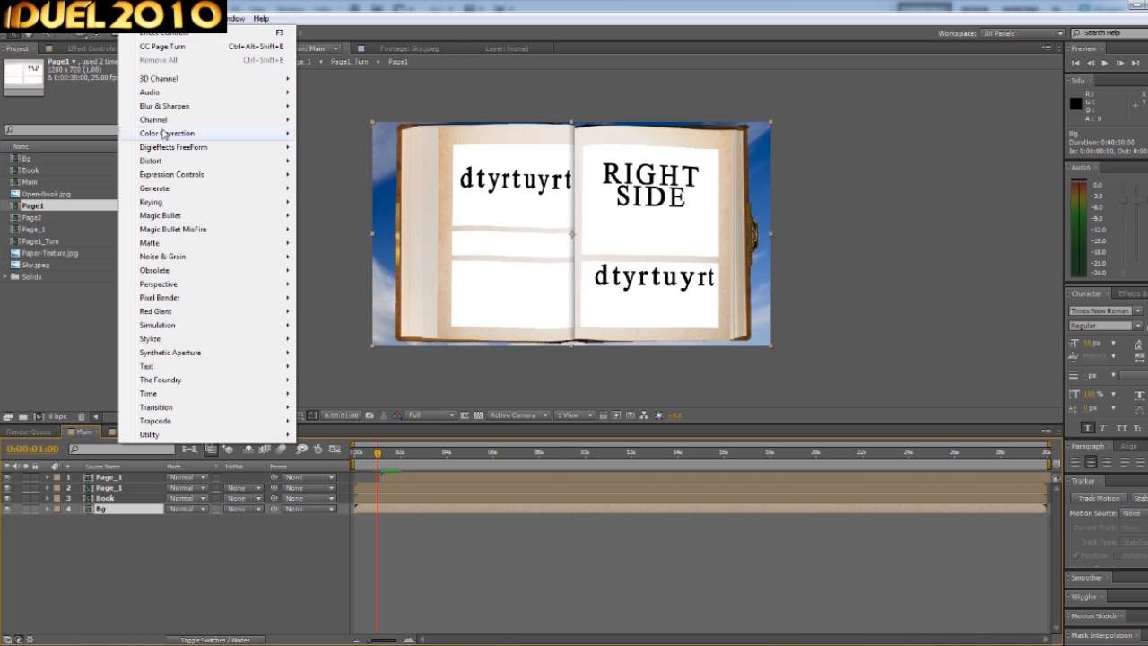
{"action": "mouse_move", "coordinate": [162, 105]}
{"action": "left_click", "coordinate": [357, 217]}
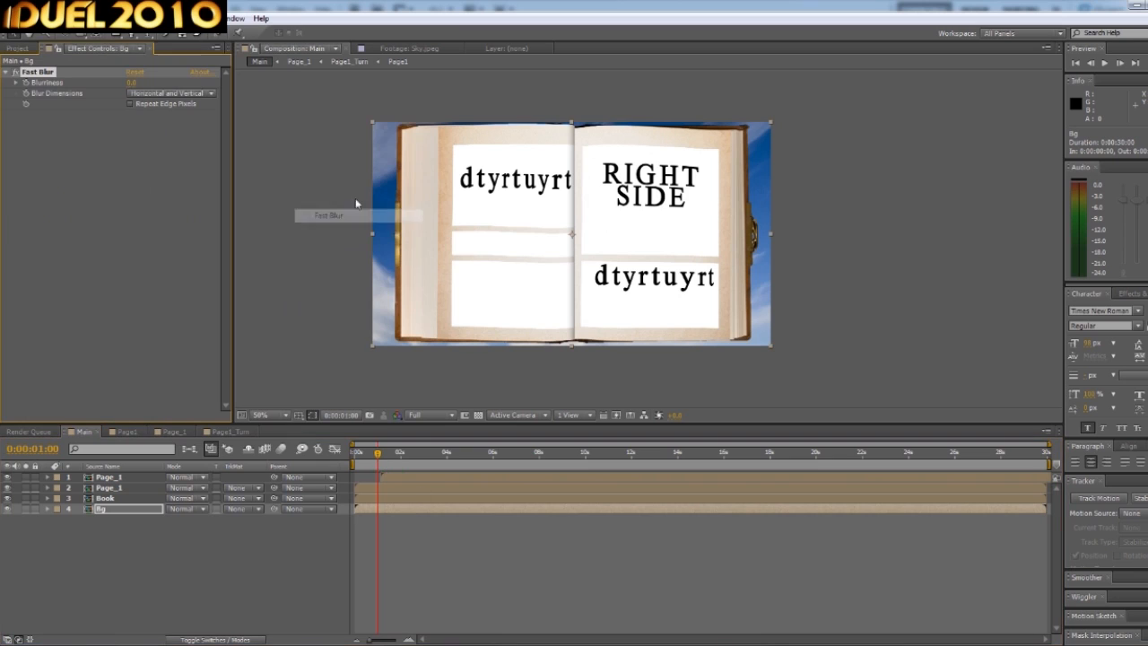
{"action": "left_click_drag", "start_coordinate": [135, 82], "coordinate": [206, 81]}
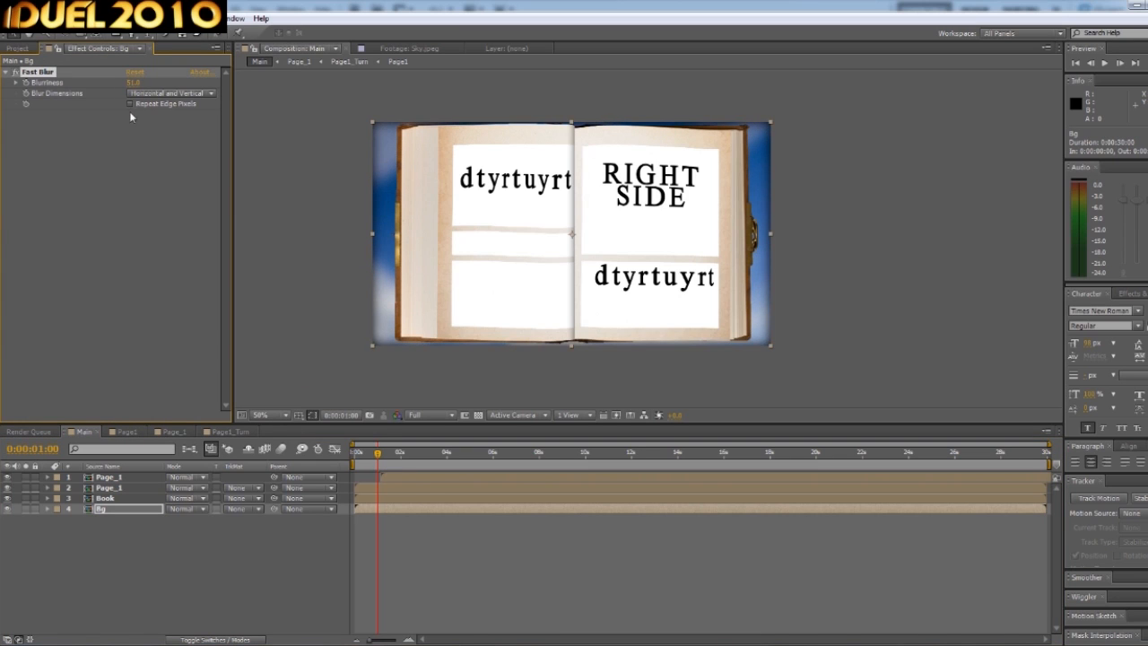
{"action": "left_click_drag", "start_coordinate": [628, 567], "coordinate": [705, 615]}
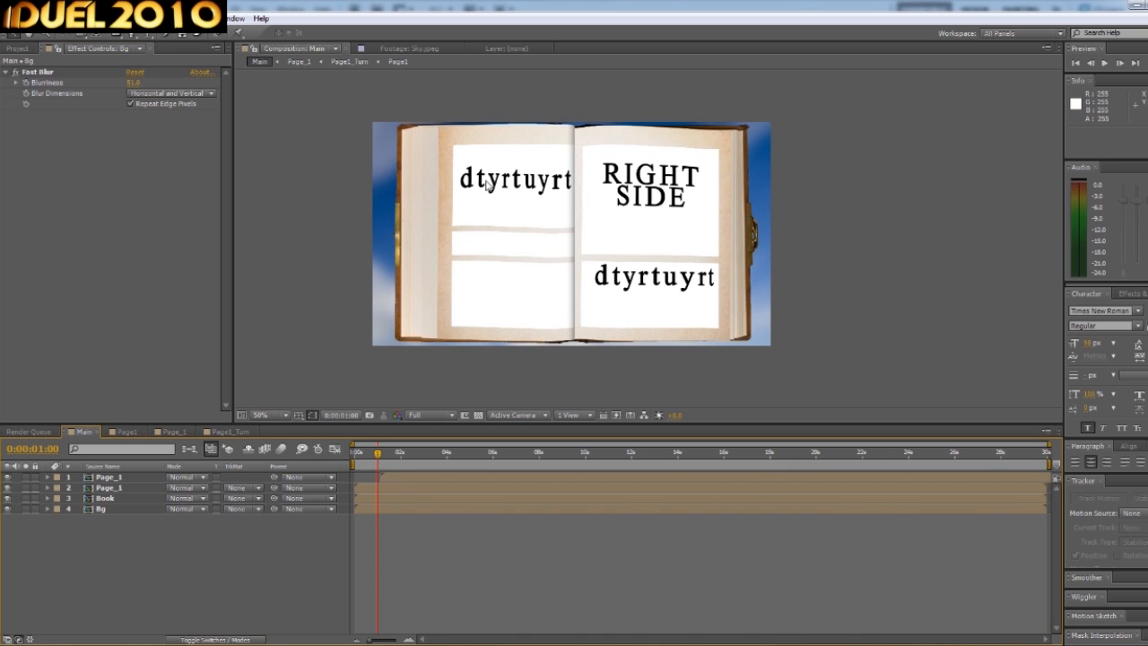
{"action": "left_click", "coordinate": [449, 227]}
{"action": "mouse_move", "coordinate": [505, 551]}
{"action": "left_mouse_down"}
{"action": "mouse_move", "coordinate": [543, 573]}
{"action": "mouse_move", "coordinate": [503, 538]}
{"action": "left_mouse_up"}
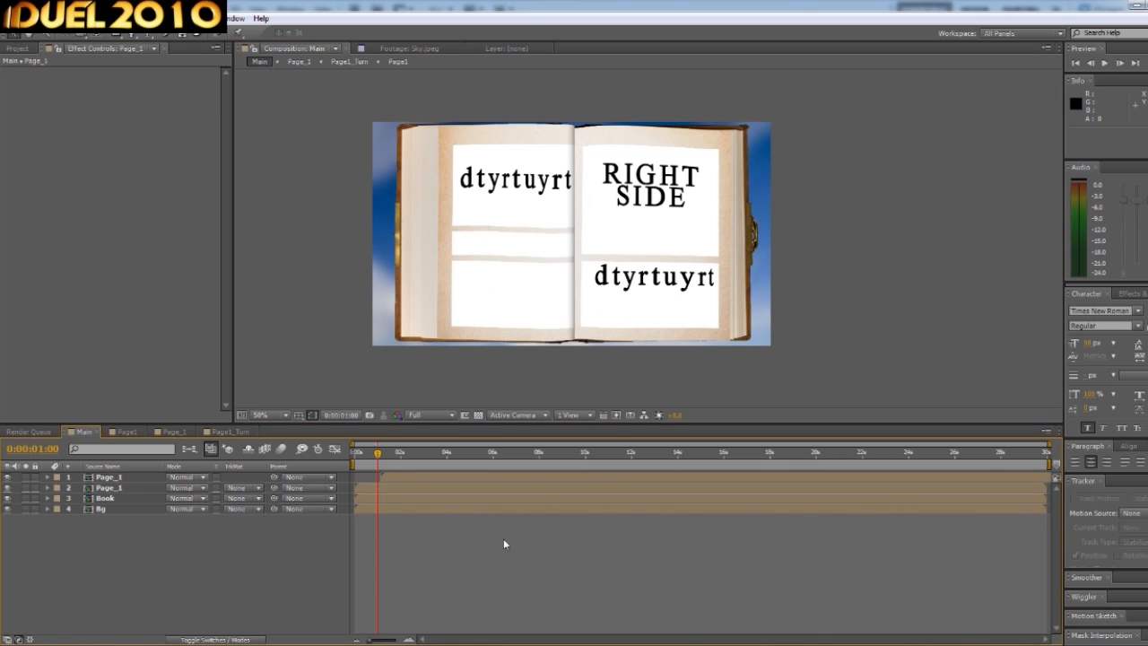
{"action": "key", "text": "alt+Tab"}
{"action": "left_click_drag", "start_coordinate": [318, 546], "coordinate": [353, 549]}
{"action": "left_click", "coordinate": [562, 3]}
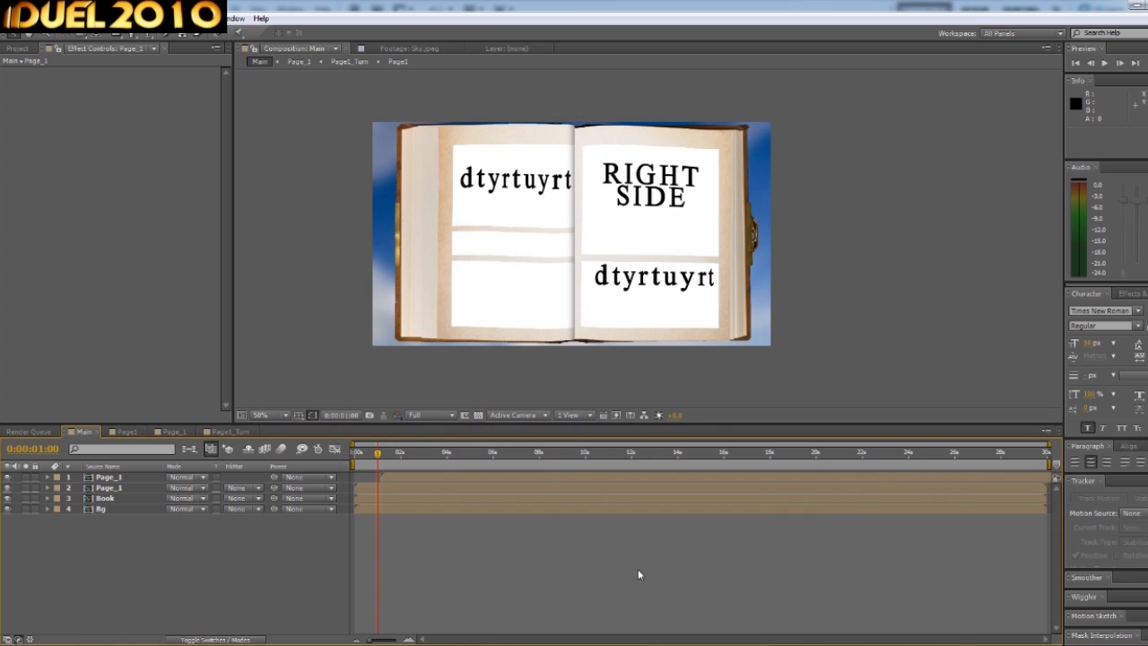